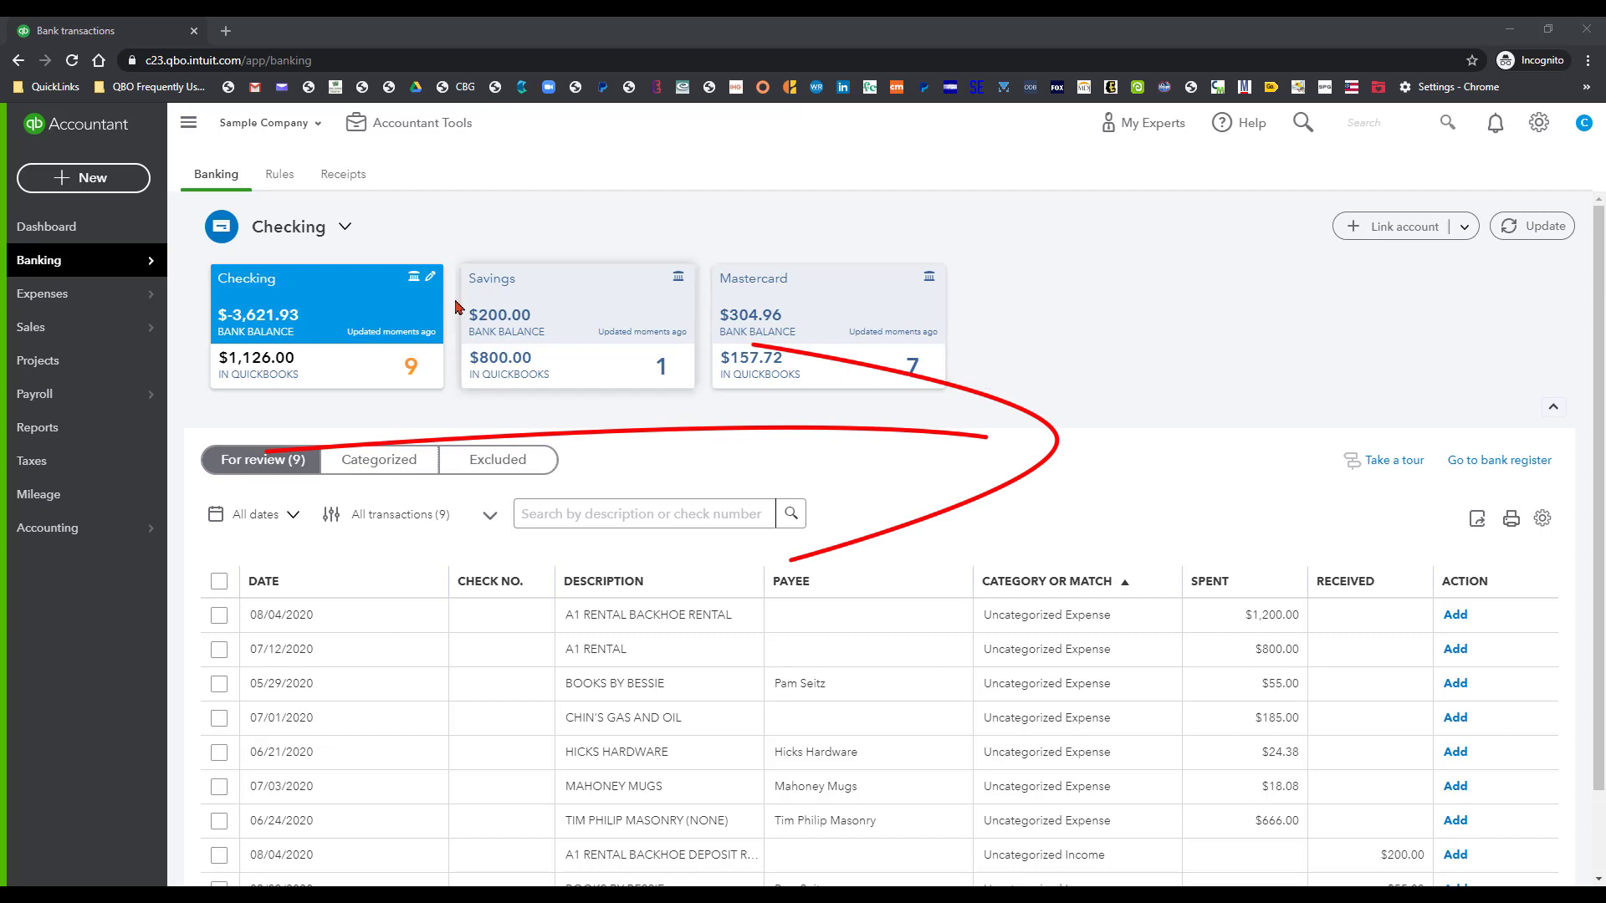
- Look through the list of linked bank accounts, with the account cards both shown and collapsed
{"action": "left_click", "coordinate": [345, 233]}
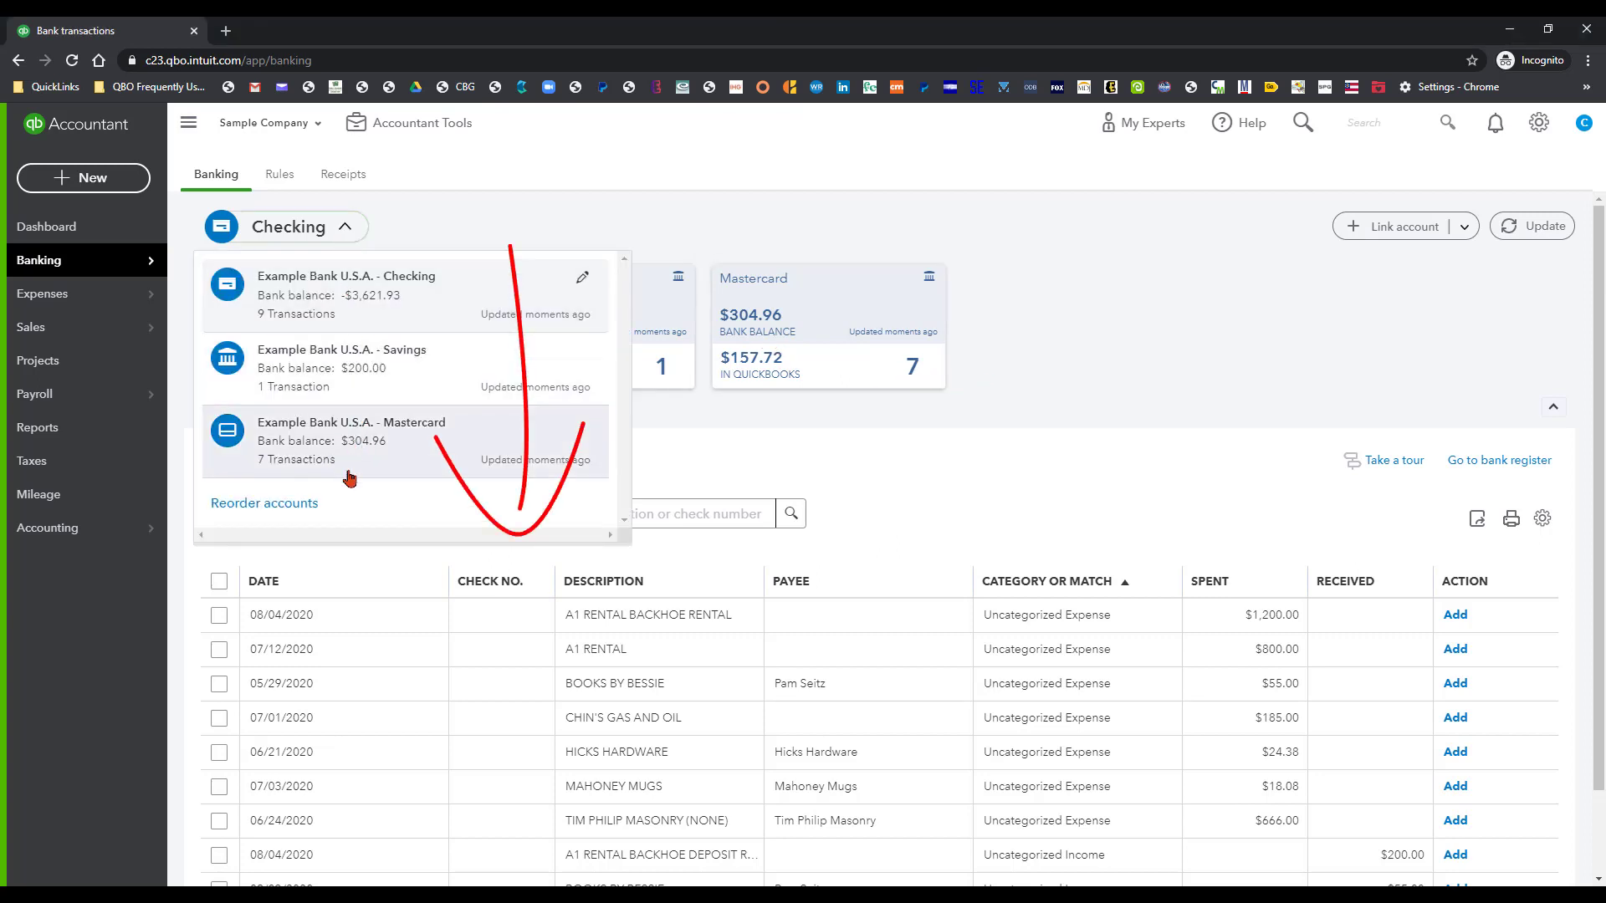
{"action": "left_click", "coordinate": [1157, 323]}
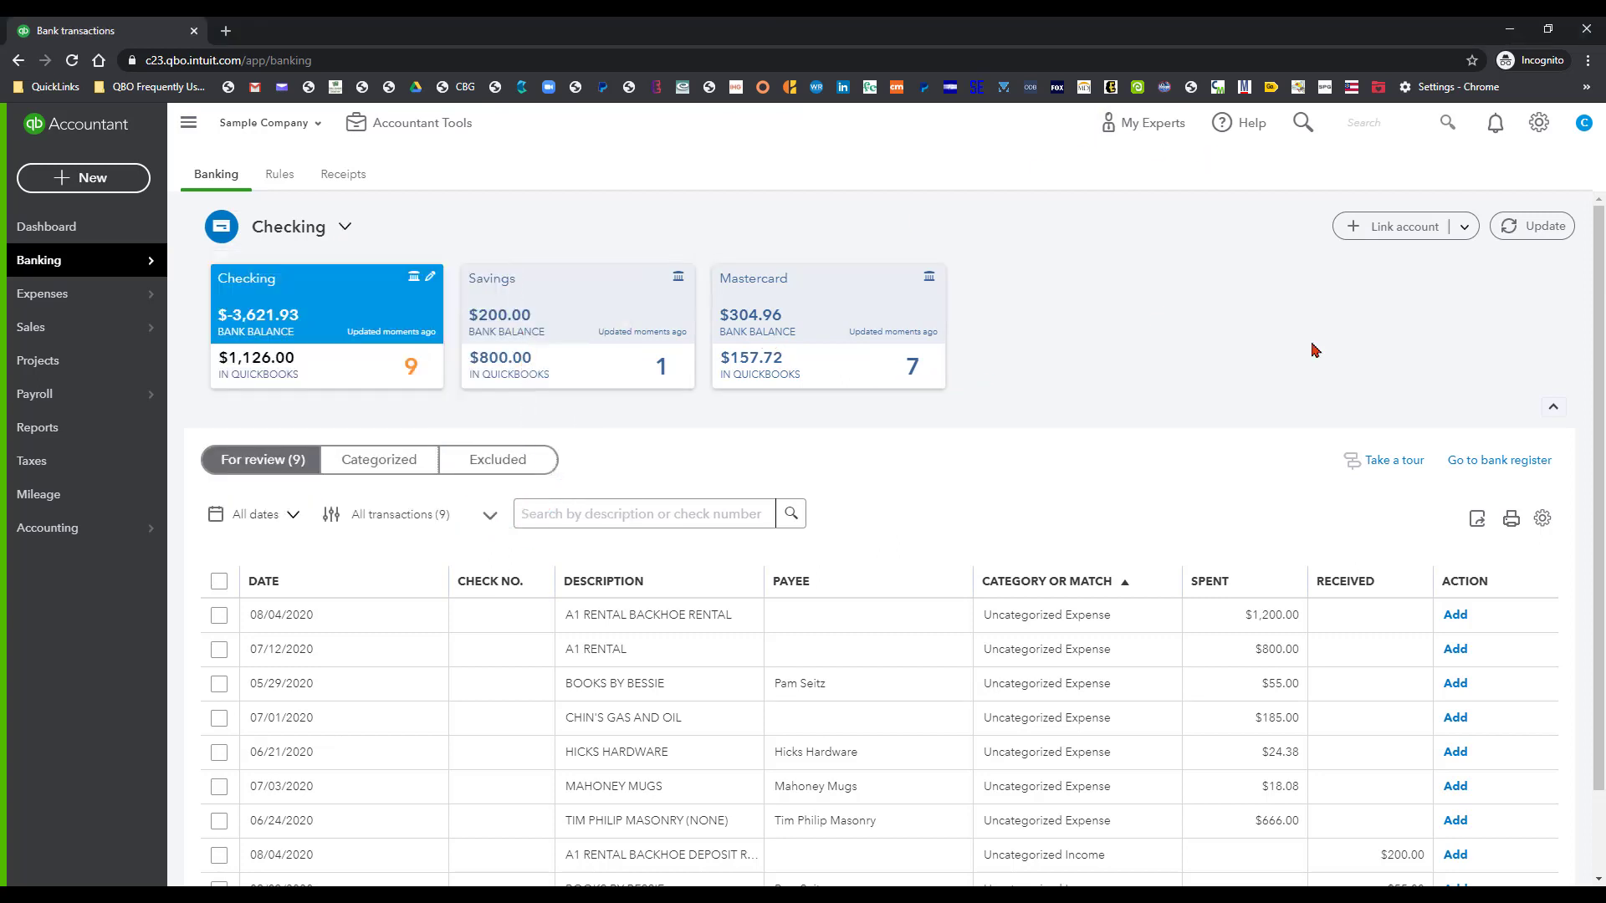
{"action": "left_click", "coordinate": [1553, 411]}
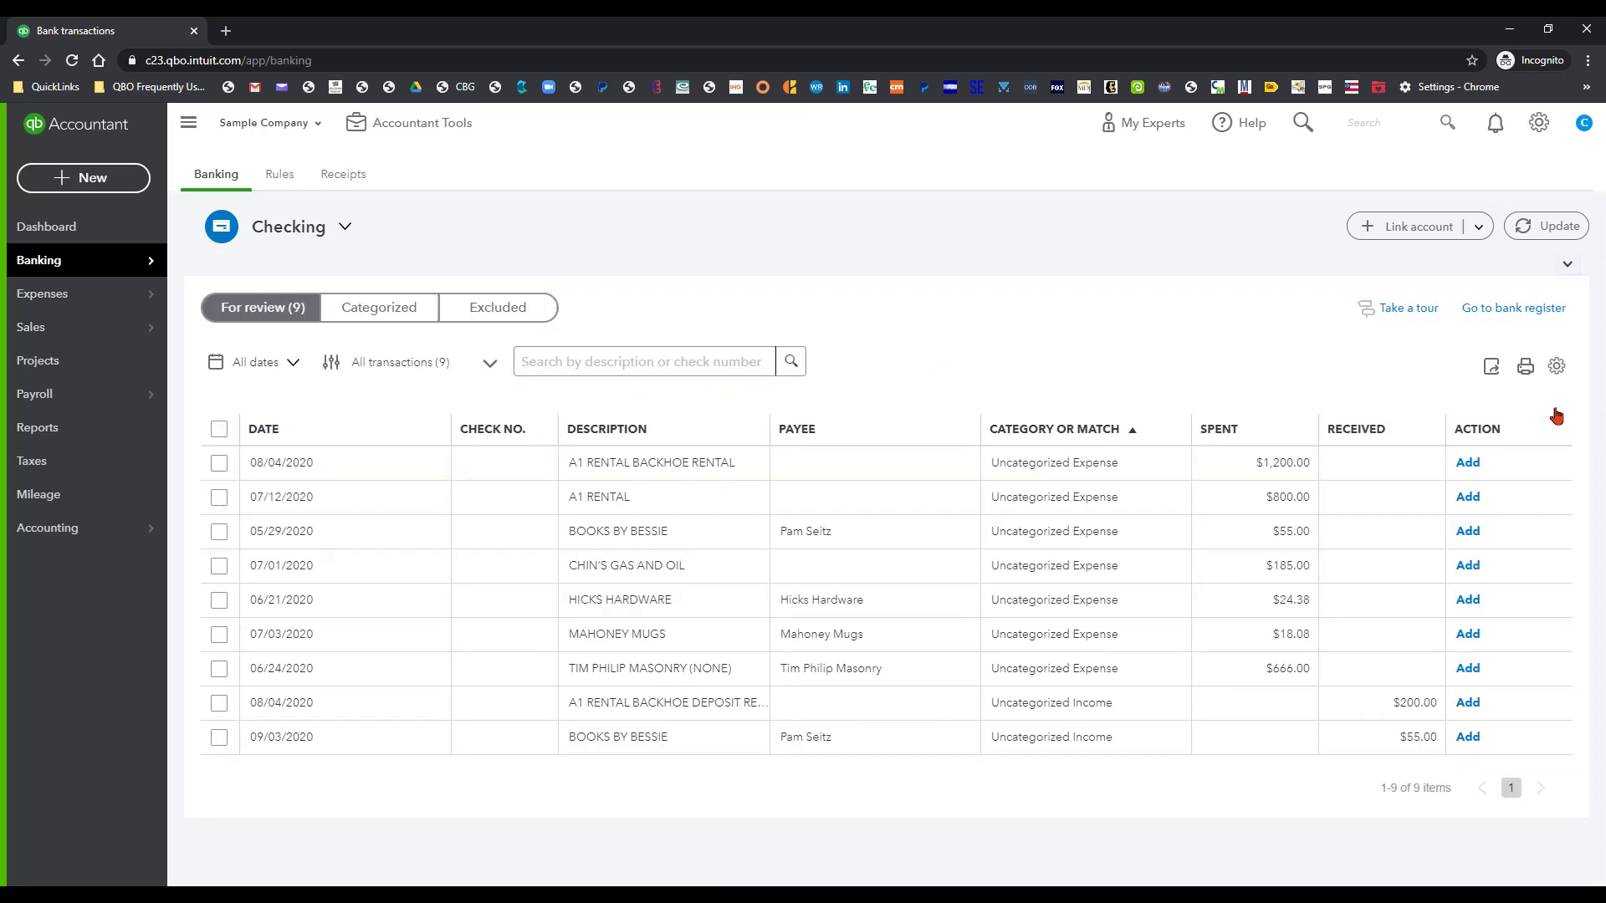
{"action": "left_click", "coordinate": [345, 231]}
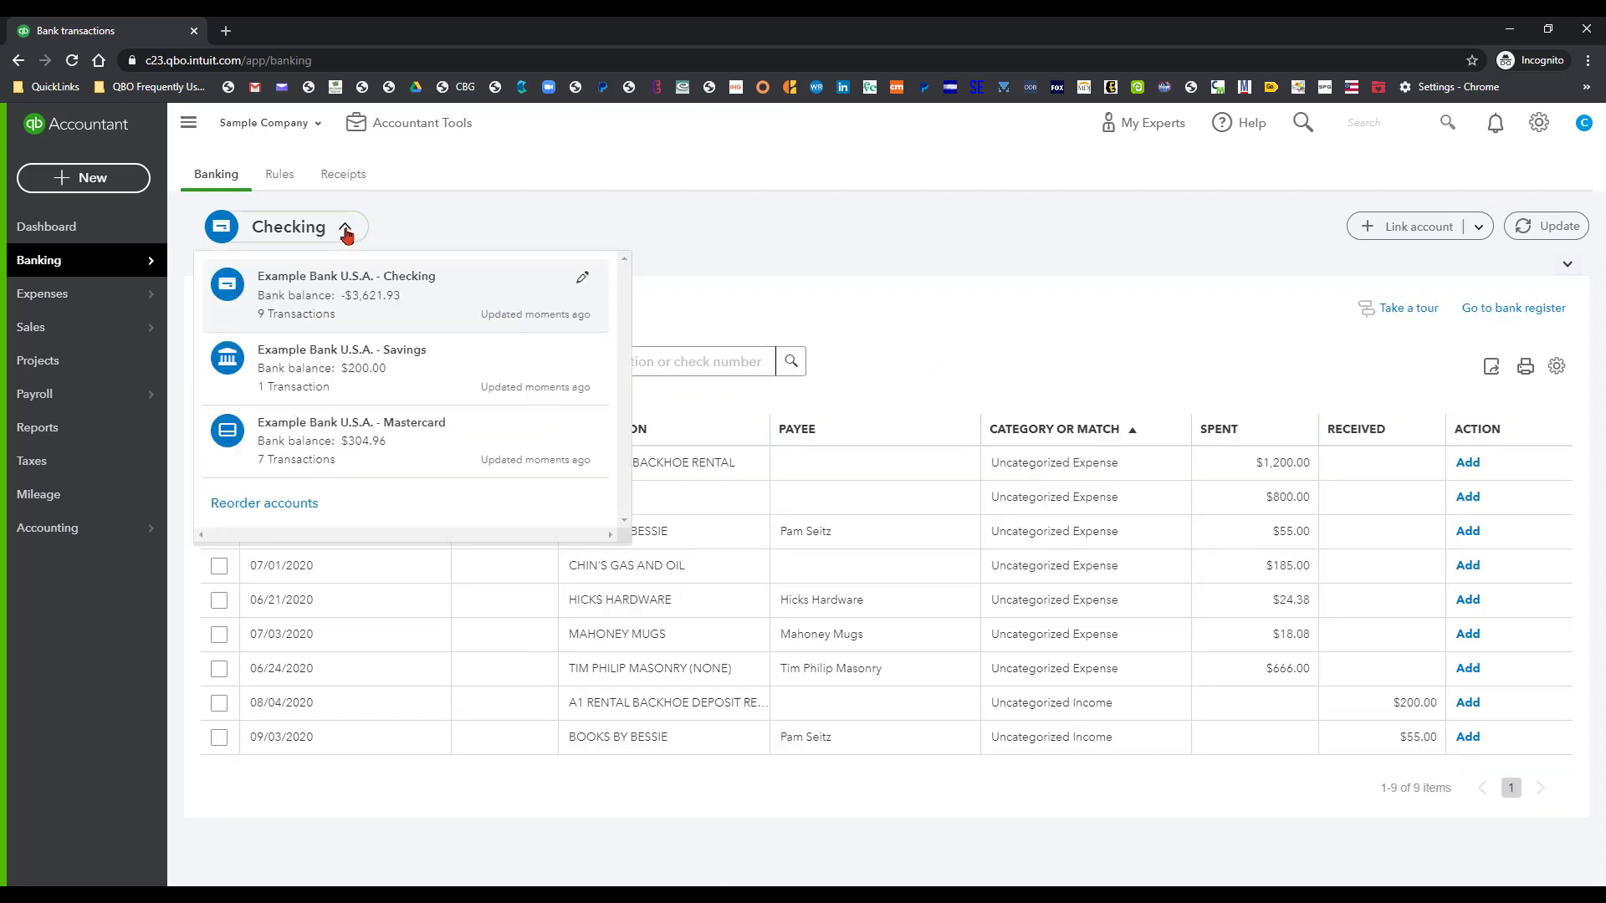
{"action": "left_click", "coordinate": [742, 250]}
{"action": "left_click", "coordinate": [1567, 264]}
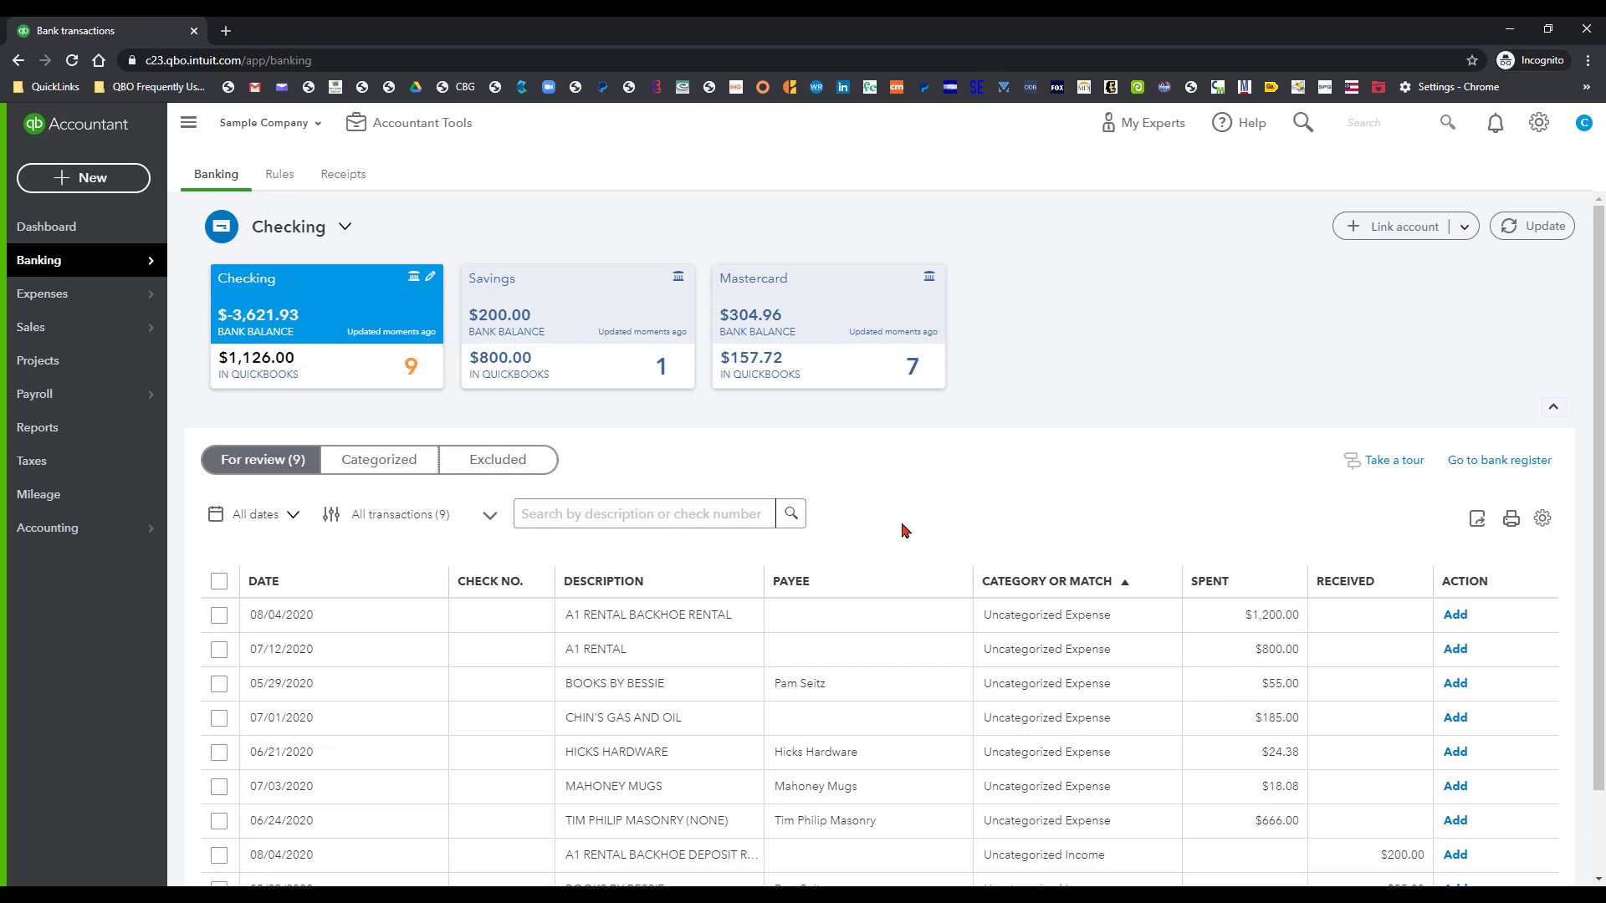
- Examine the Checking account's categorized transactions and return to those awaiting review
{"action": "left_click", "coordinate": [378, 462]}
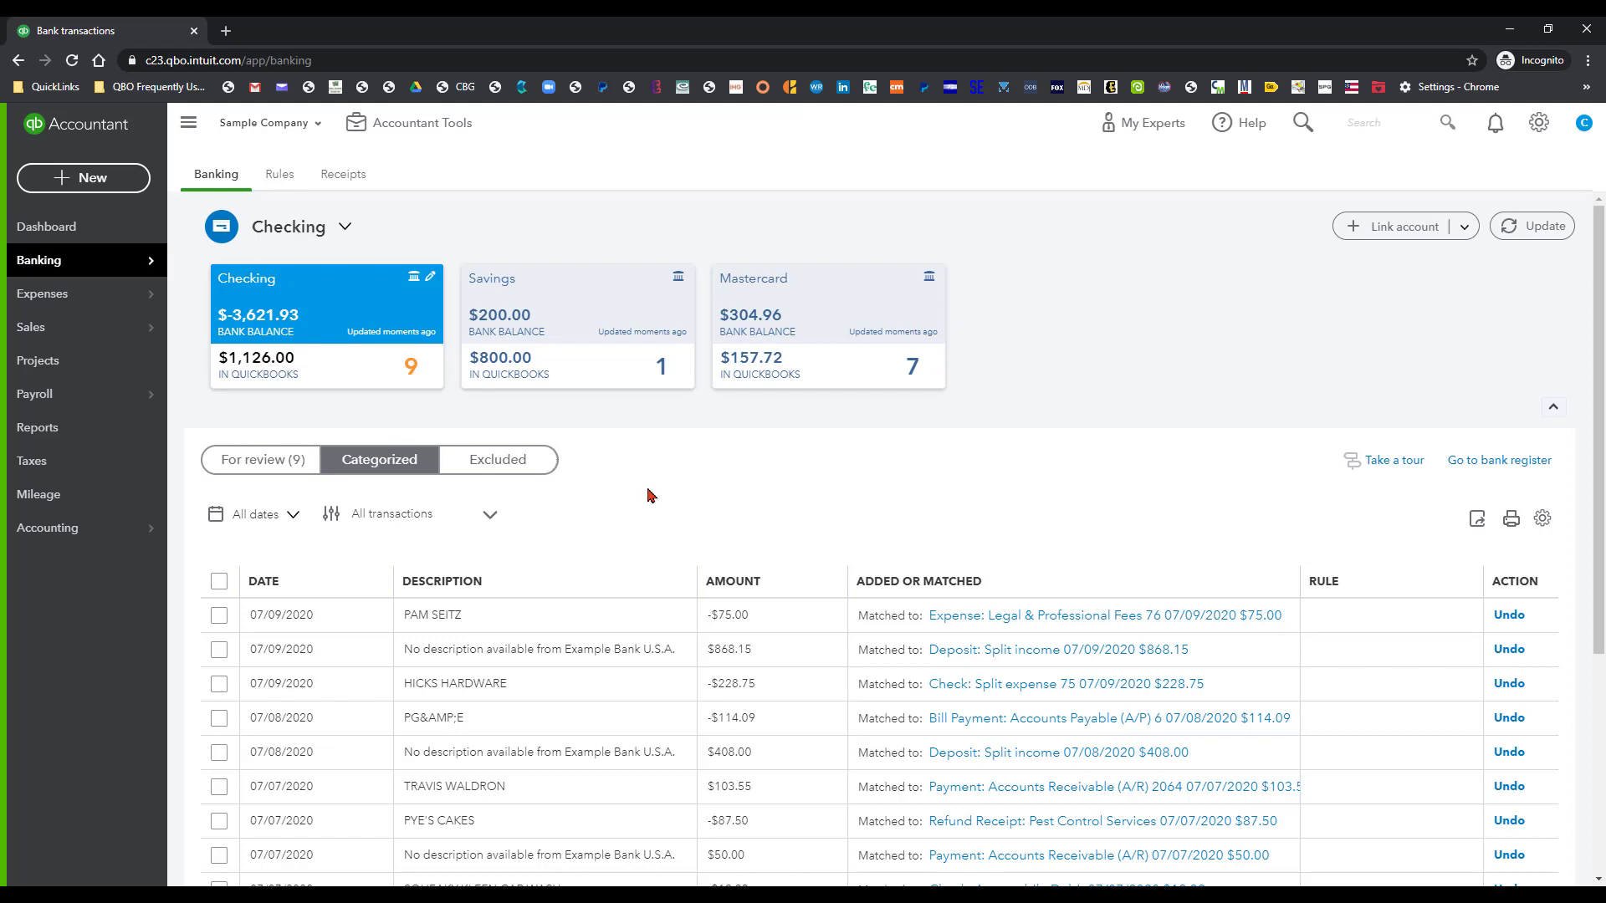
{"action": "scroll", "coordinate": [650, 495], "scroll_direction": "down", "scroll_amount": 3}
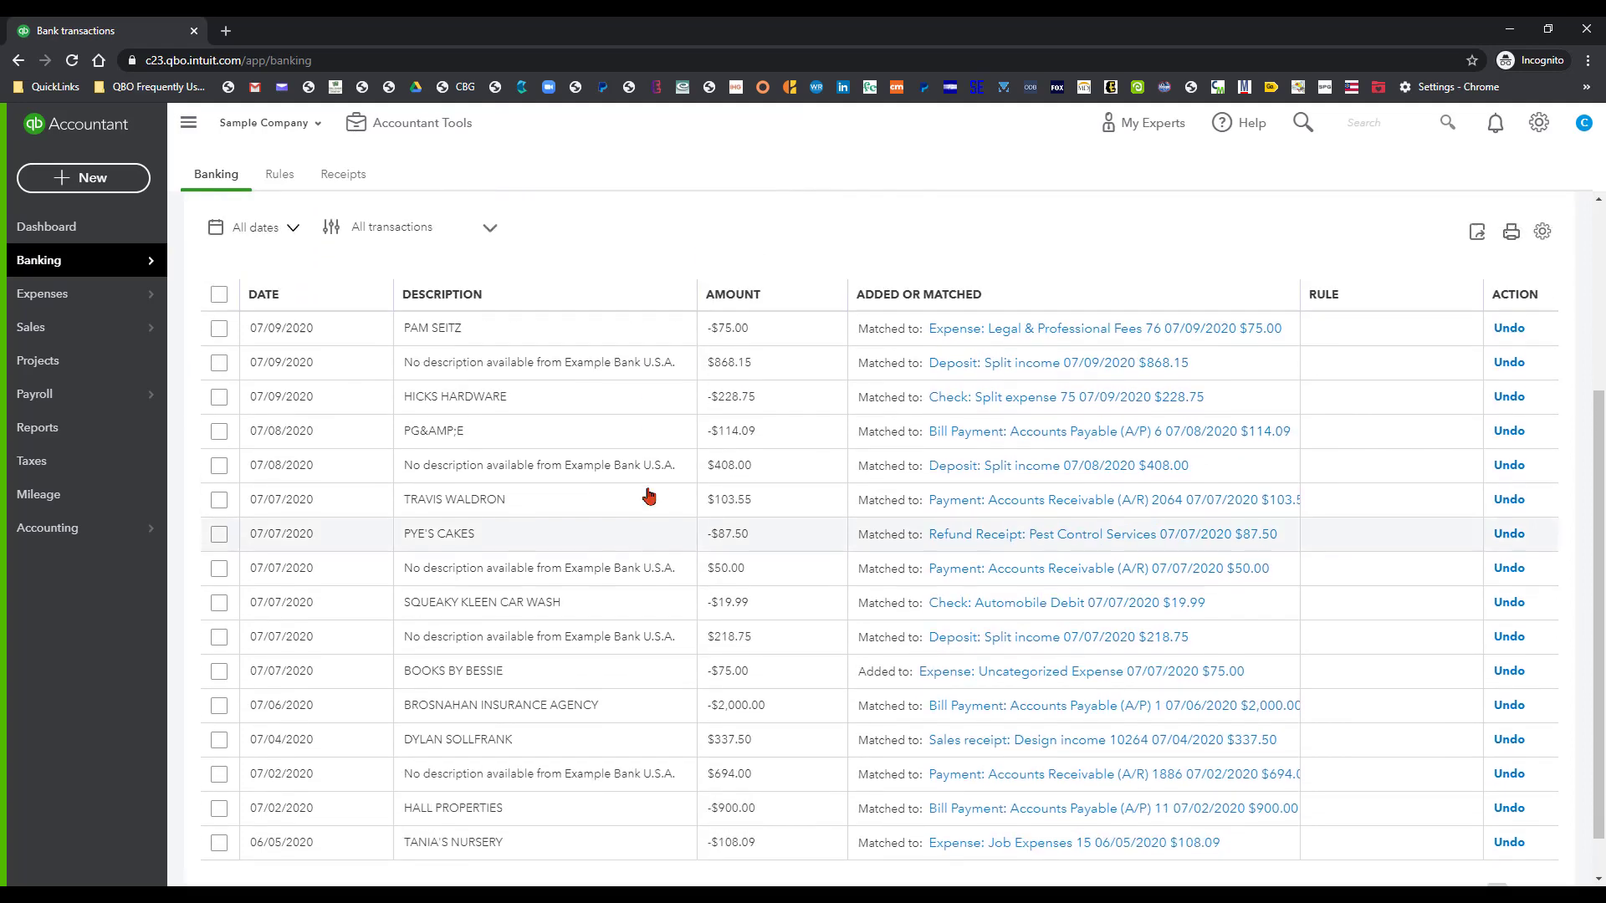
{"action": "scroll", "coordinate": [650, 495], "scroll_direction": "up", "scroll_amount": 3}
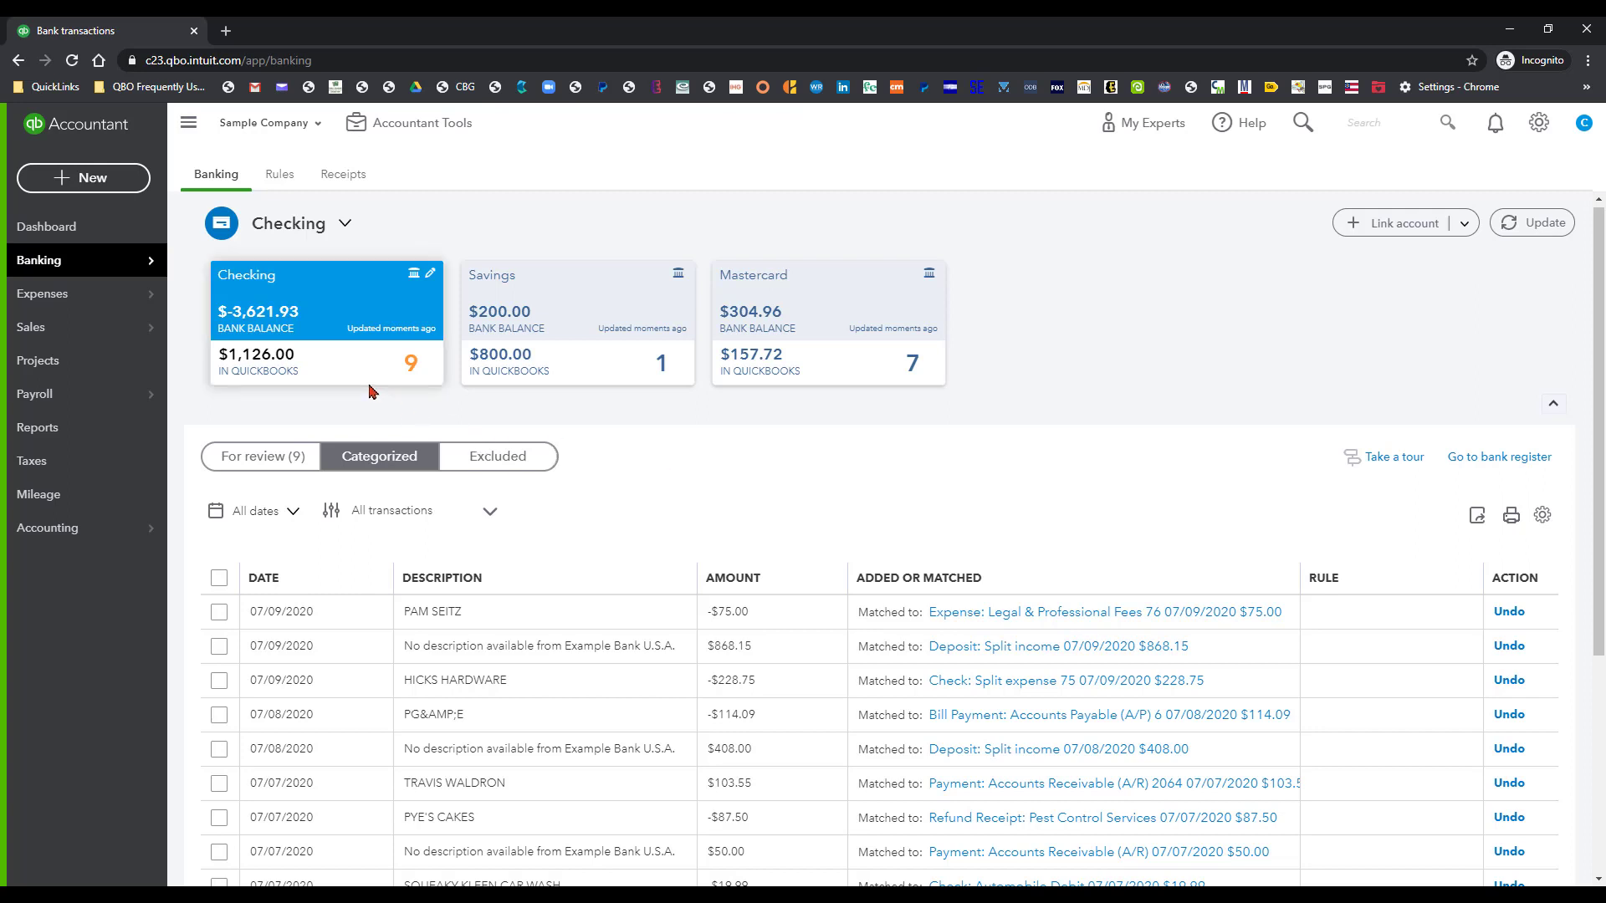
{"action": "left_click", "coordinate": [255, 458]}
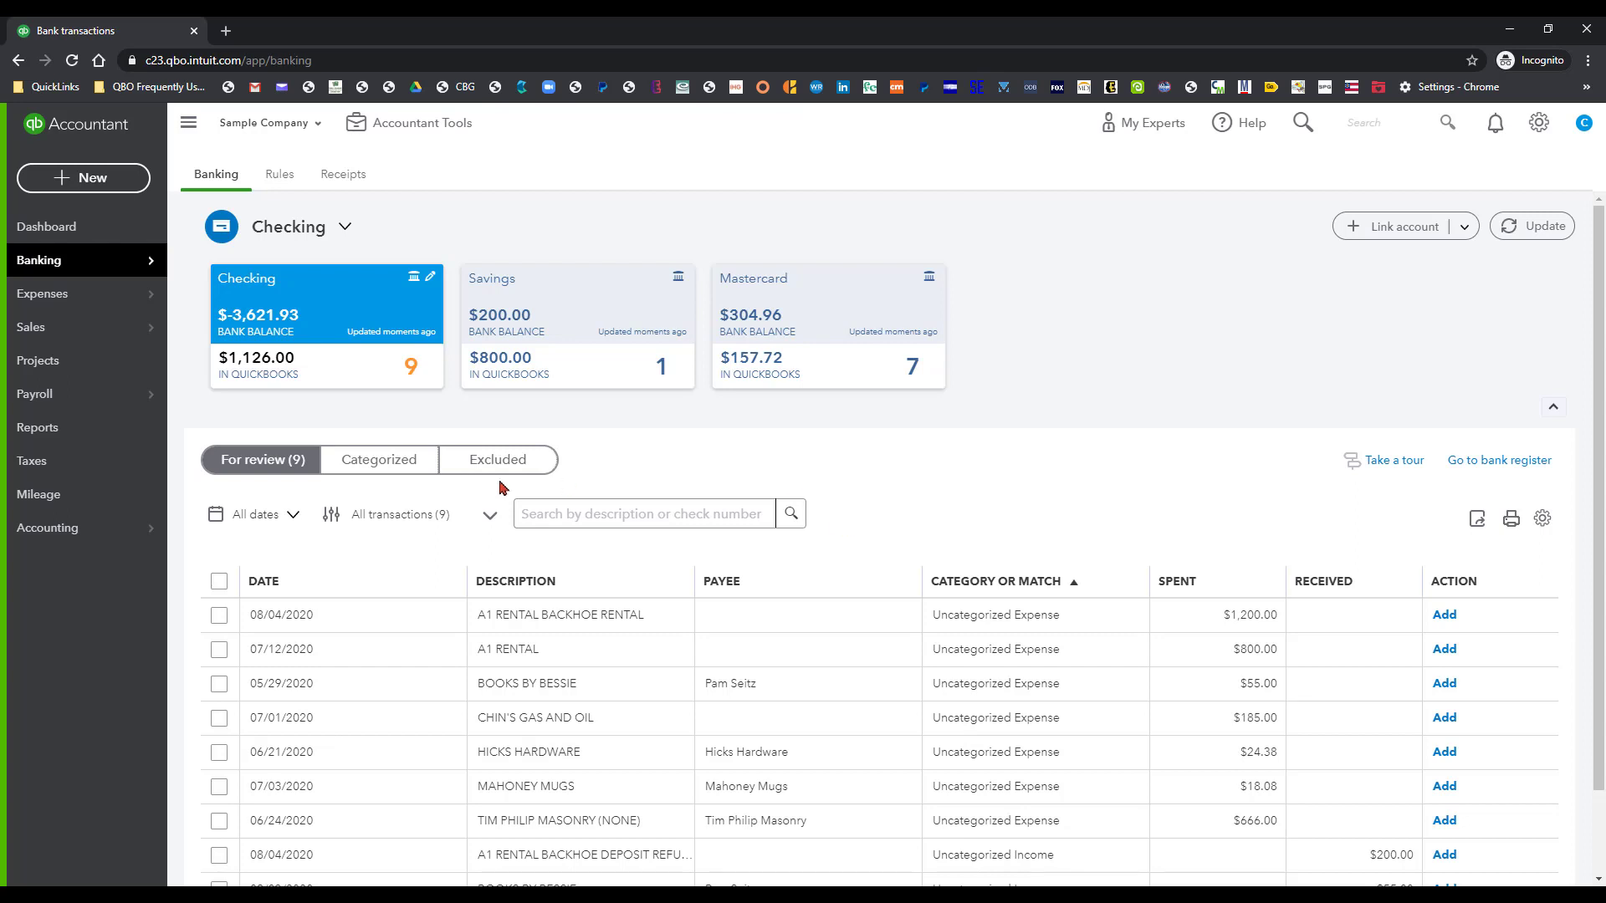
- Filter the transactions for review to Recognized, and clear the filter again
{"action": "left_click", "coordinate": [489, 516]}
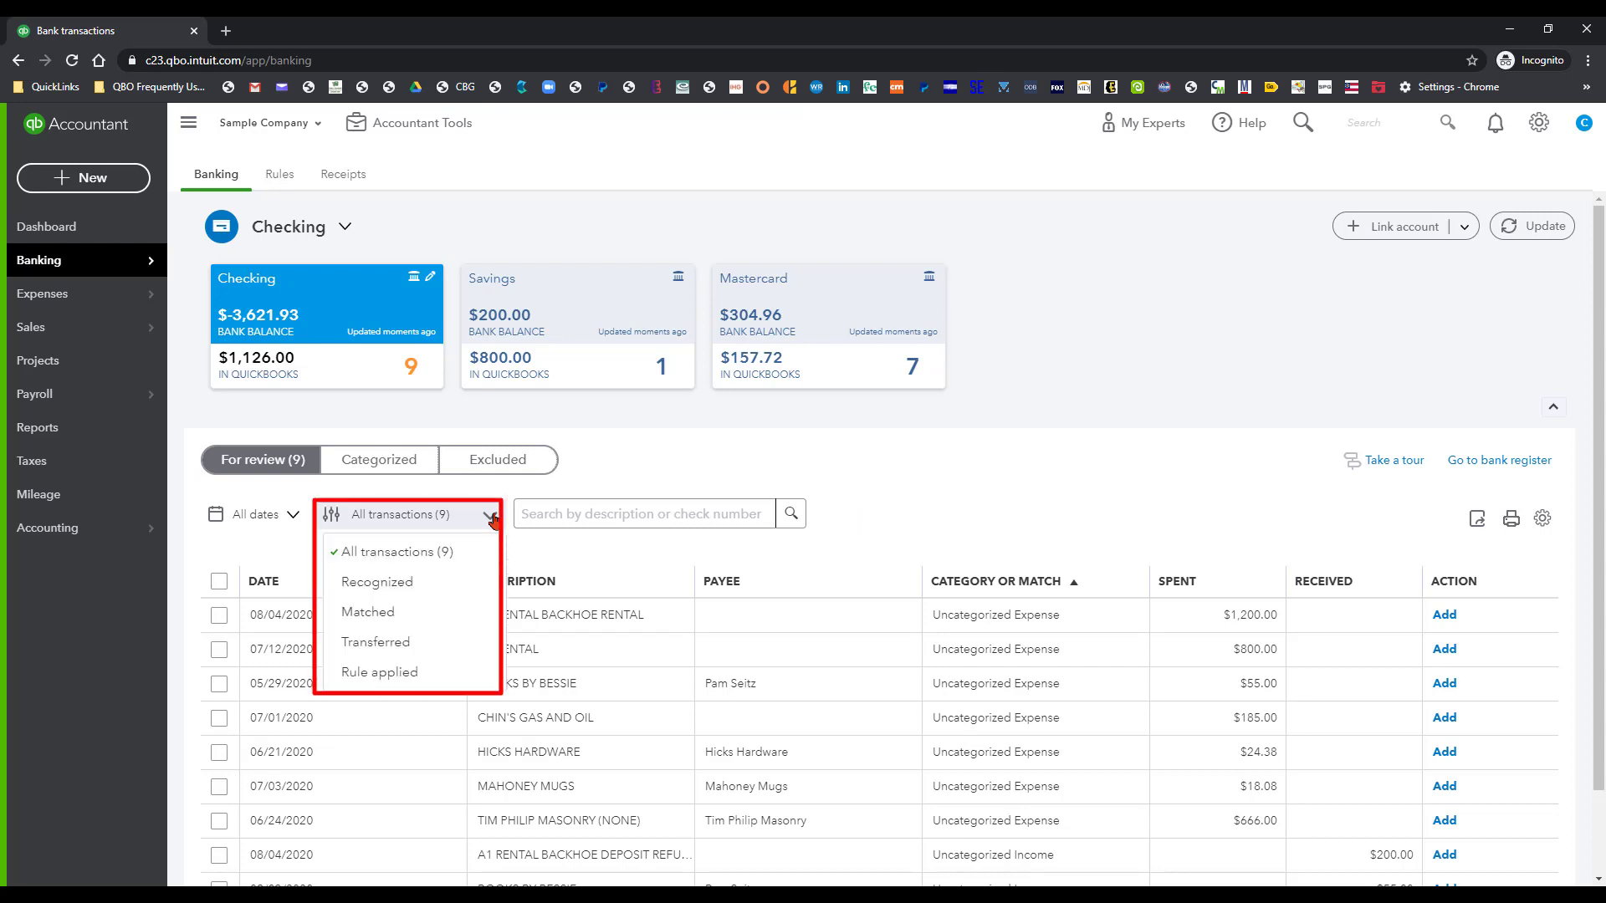
{"action": "left_click", "coordinate": [415, 585]}
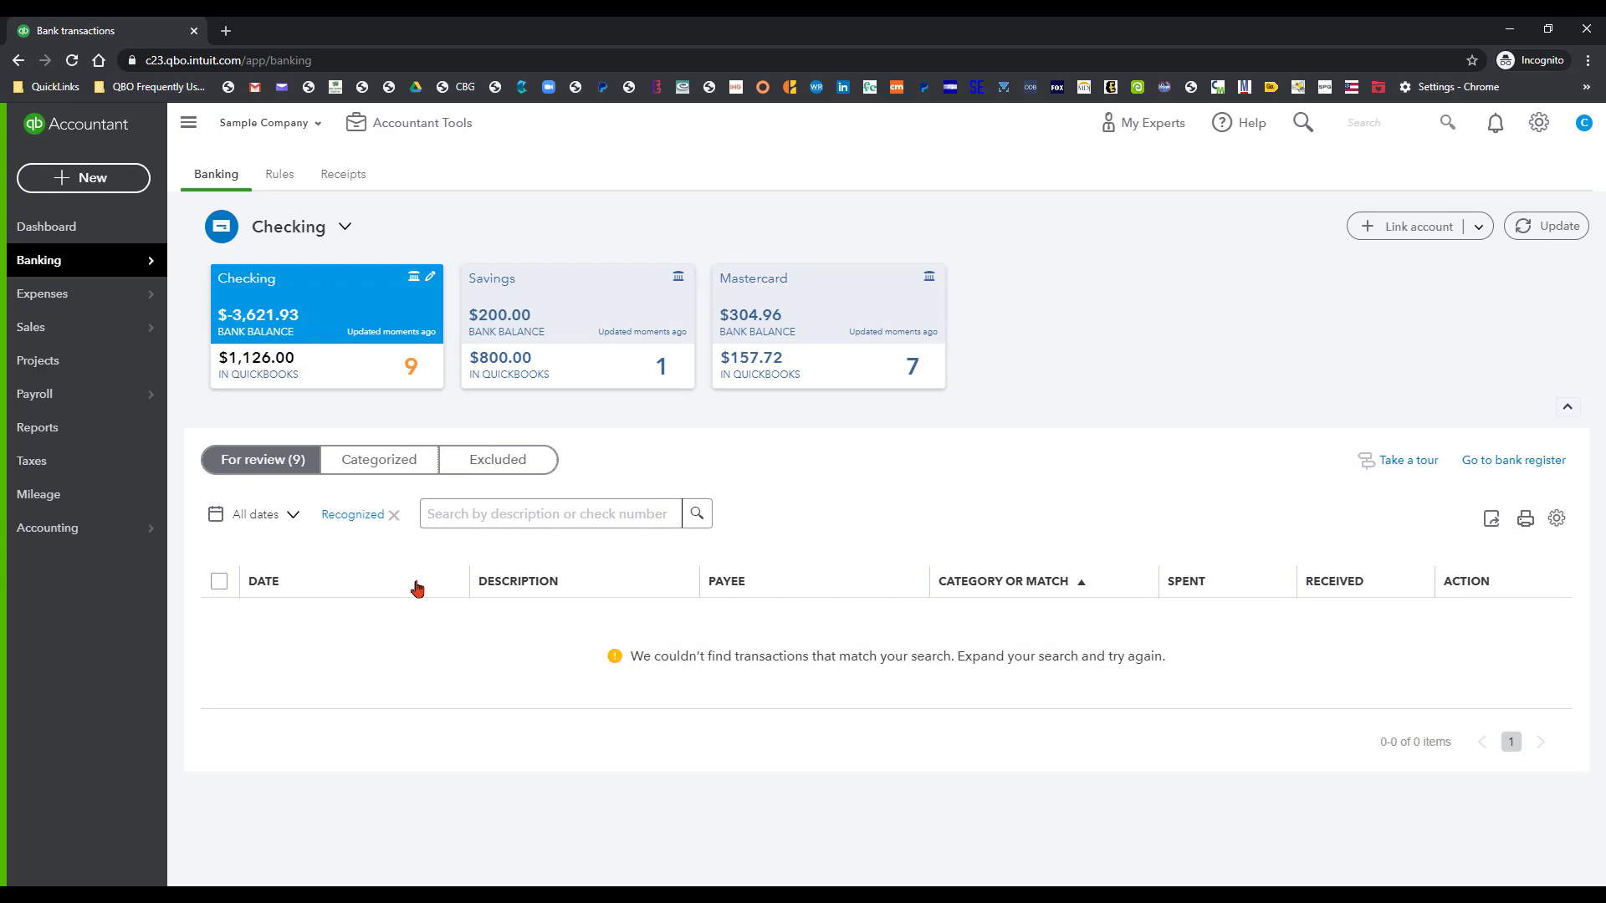
{"action": "left_click", "coordinate": [391, 515]}
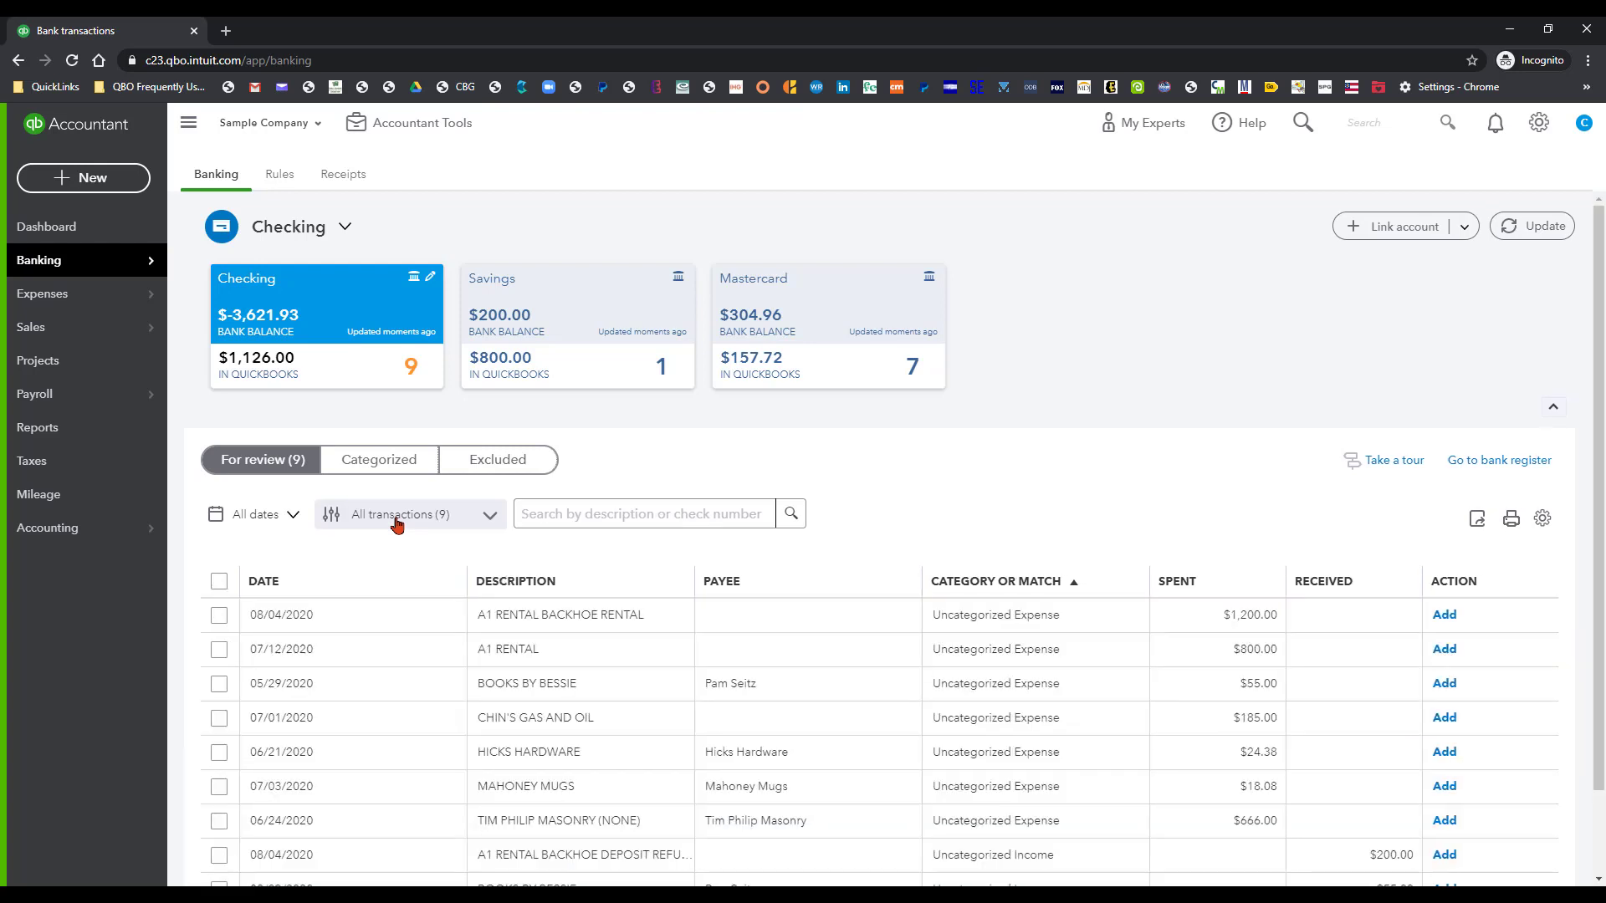
- Review the column, grouping and transaction detail settings of the review table
{"action": "scroll", "coordinate": [870, 537], "scroll_direction": "down", "scroll_amount": 2}
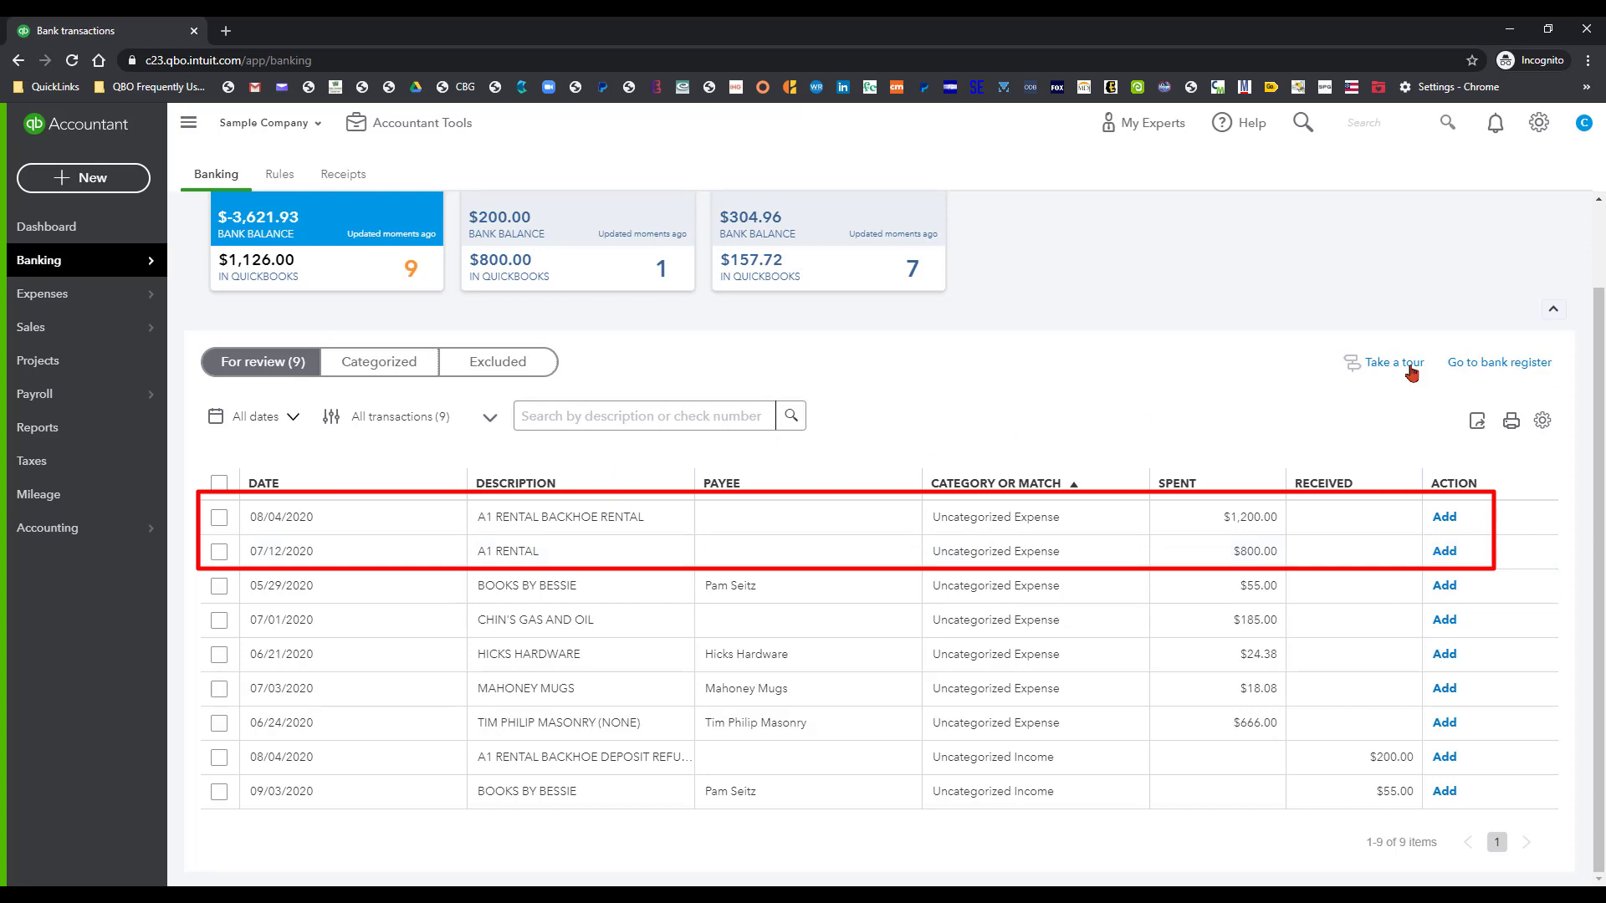
{"action": "left_click", "coordinate": [1543, 422]}
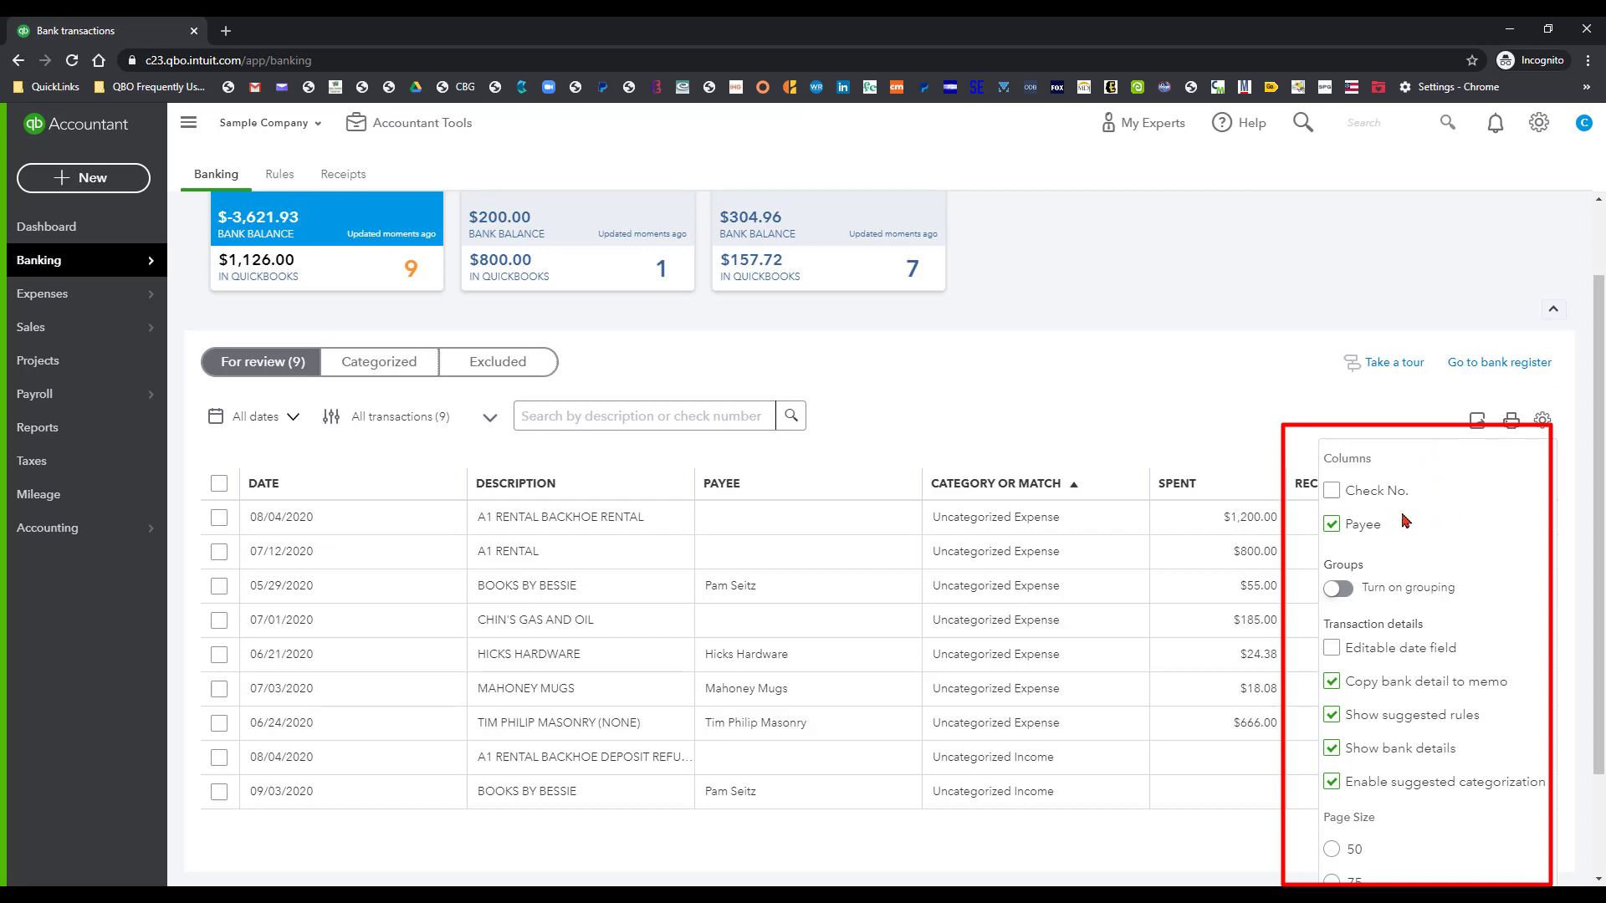
{"action": "left_click", "coordinate": [1084, 393]}
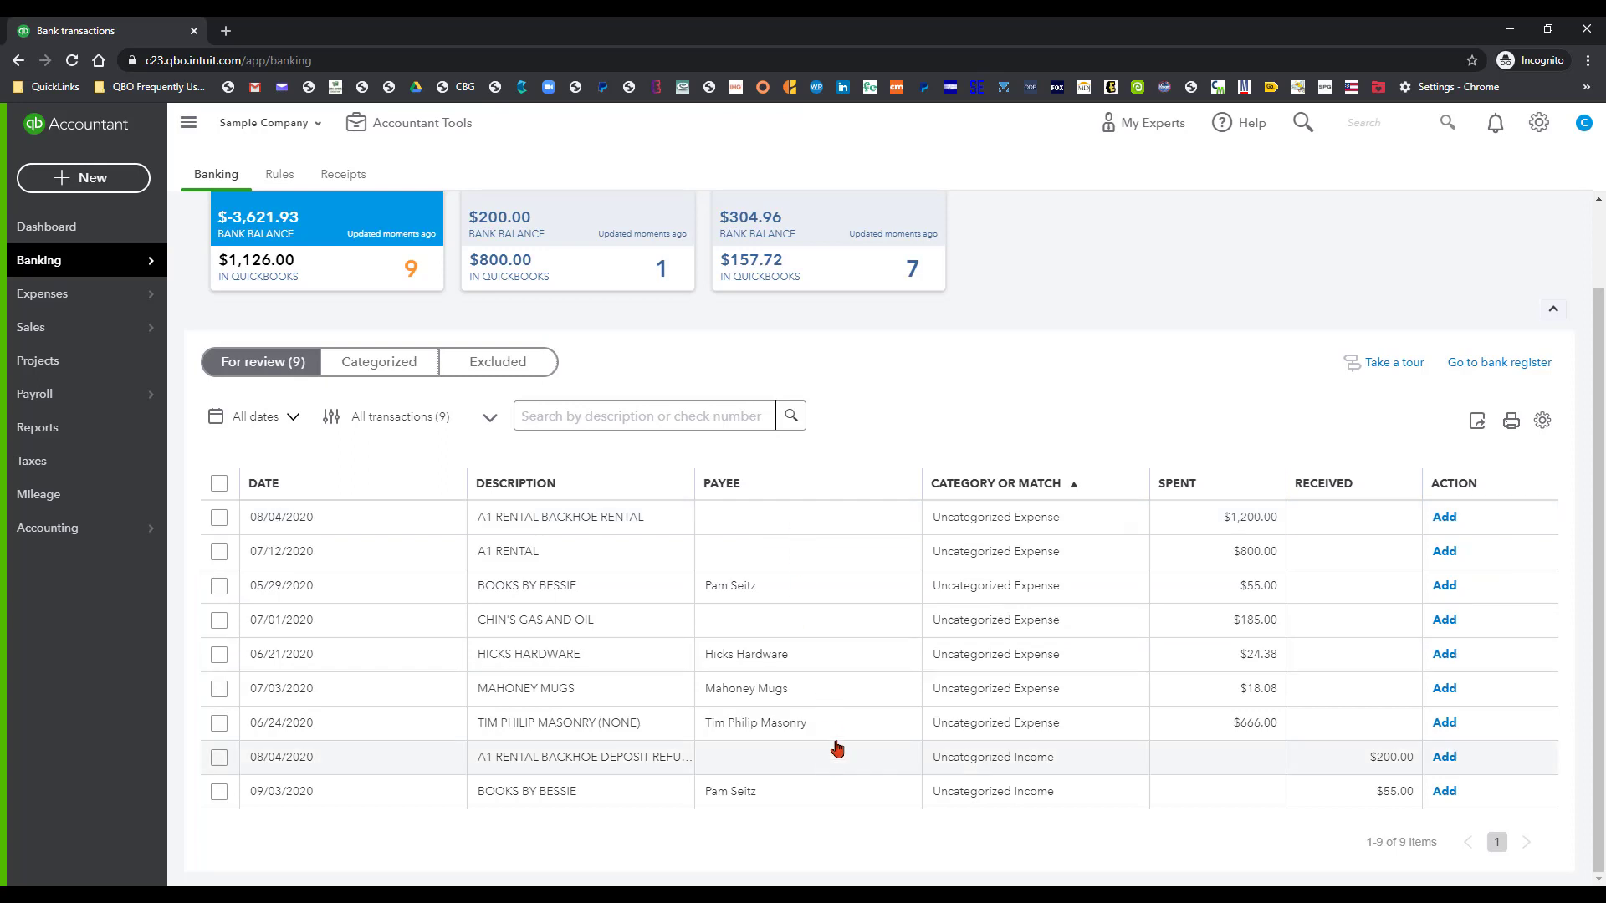
- Open the 08/04/2020 A1 Rental Backhoe Rental transaction and create the vendor "A1 Rental" as its payee
{"action": "left_click", "coordinate": [859, 527]}
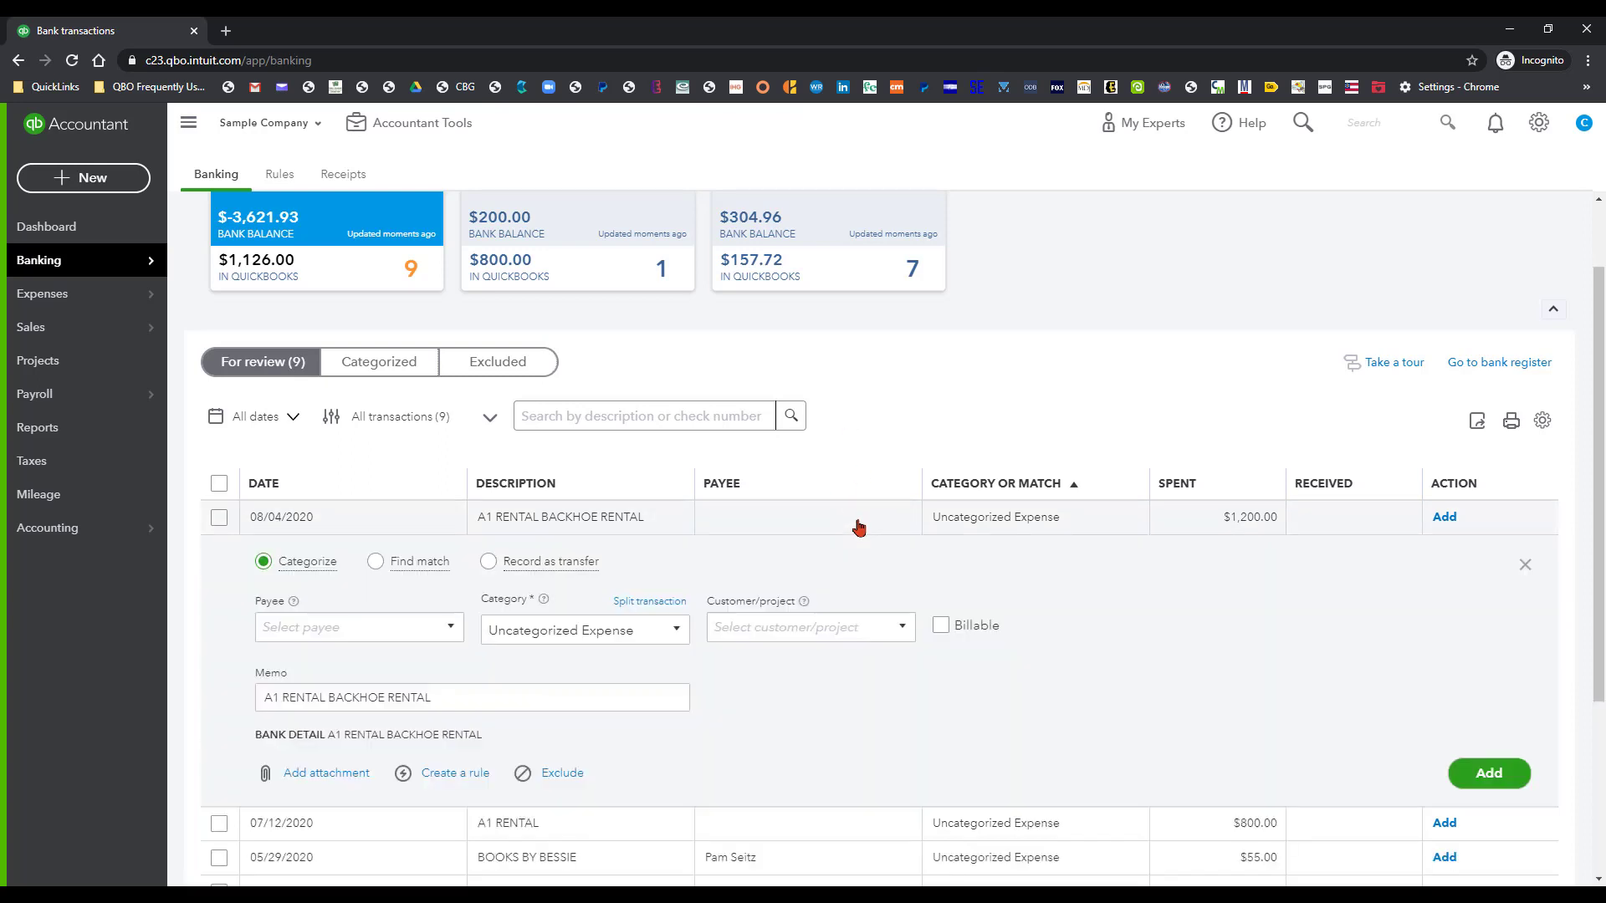
{"action": "left_click", "coordinate": [360, 626]}
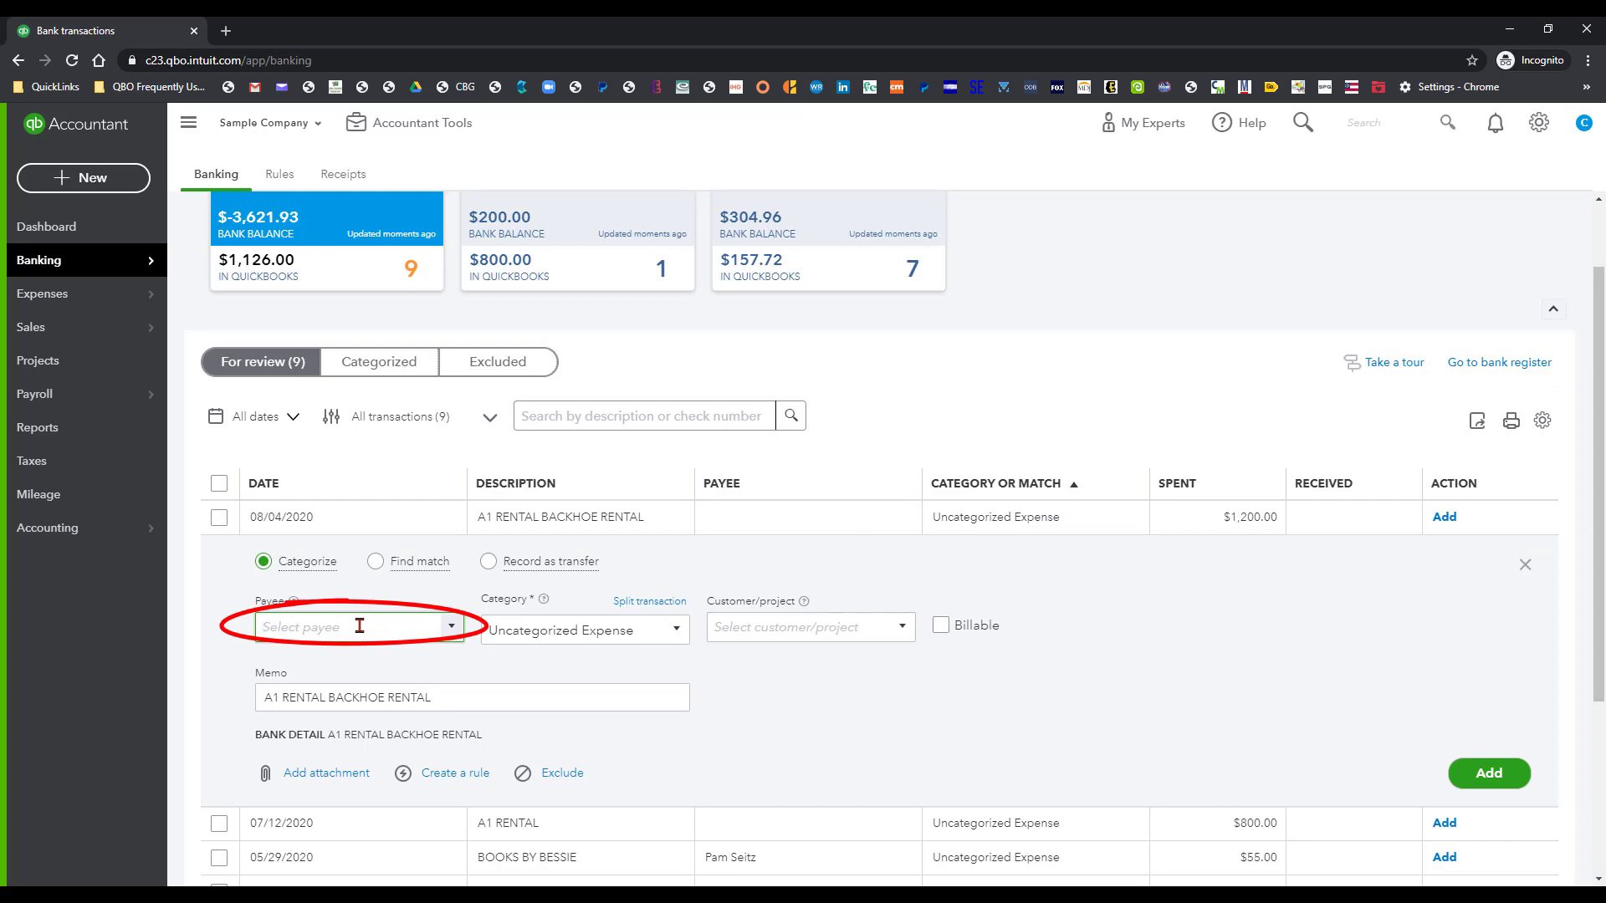
{"action": "type", "text": "A1"}
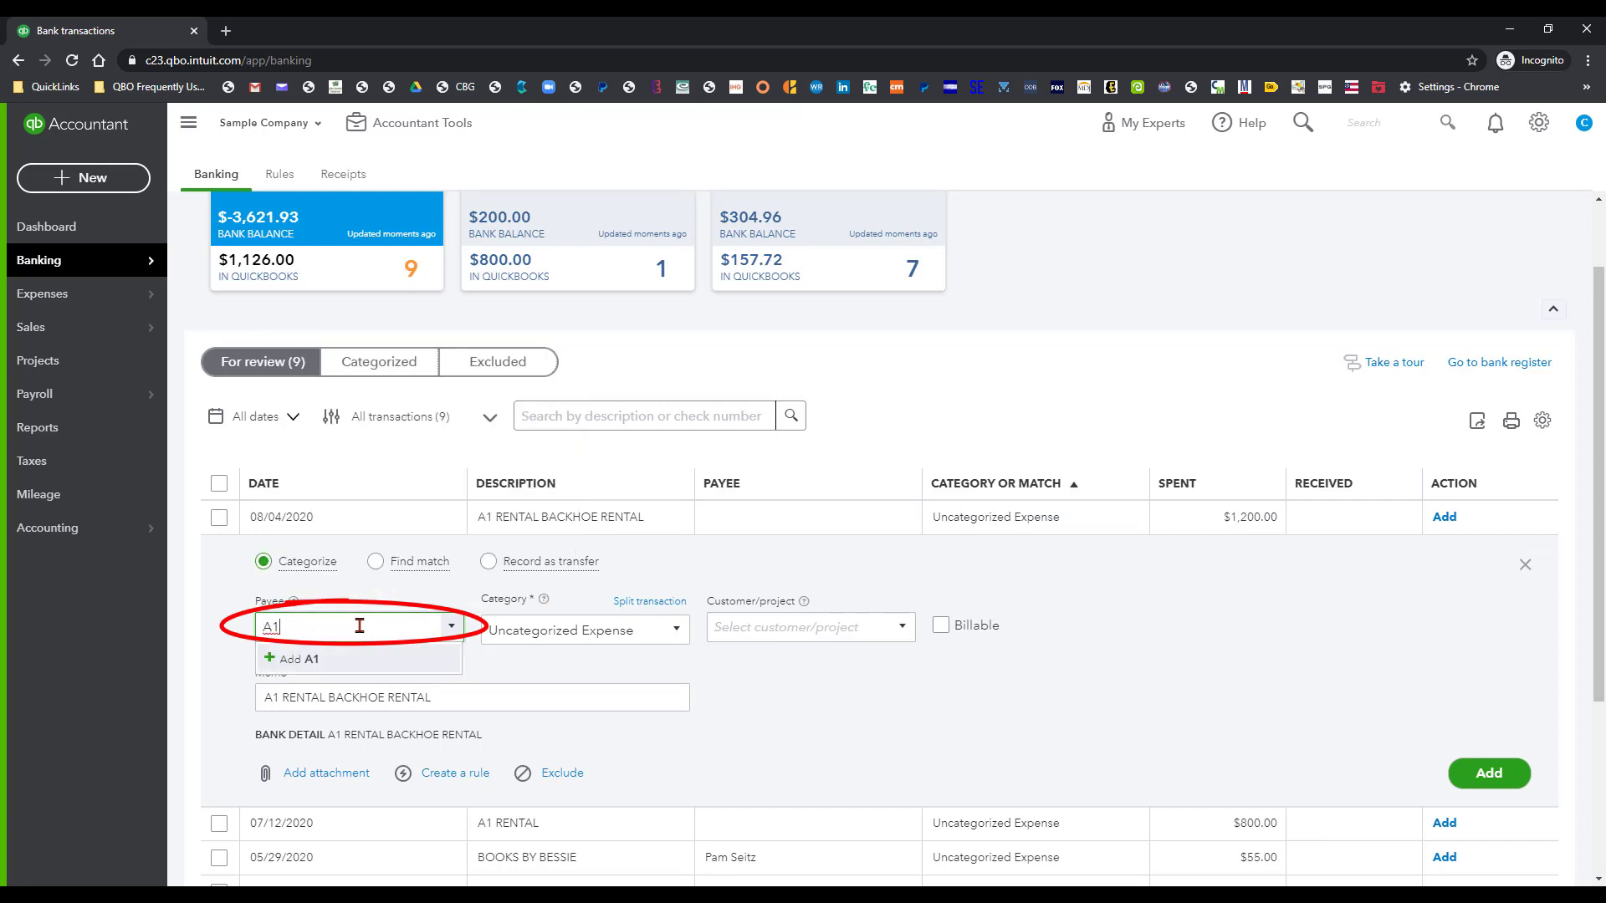
{"action": "type", "text": " Rental"}
{"action": "left_click", "coordinate": [359, 659]}
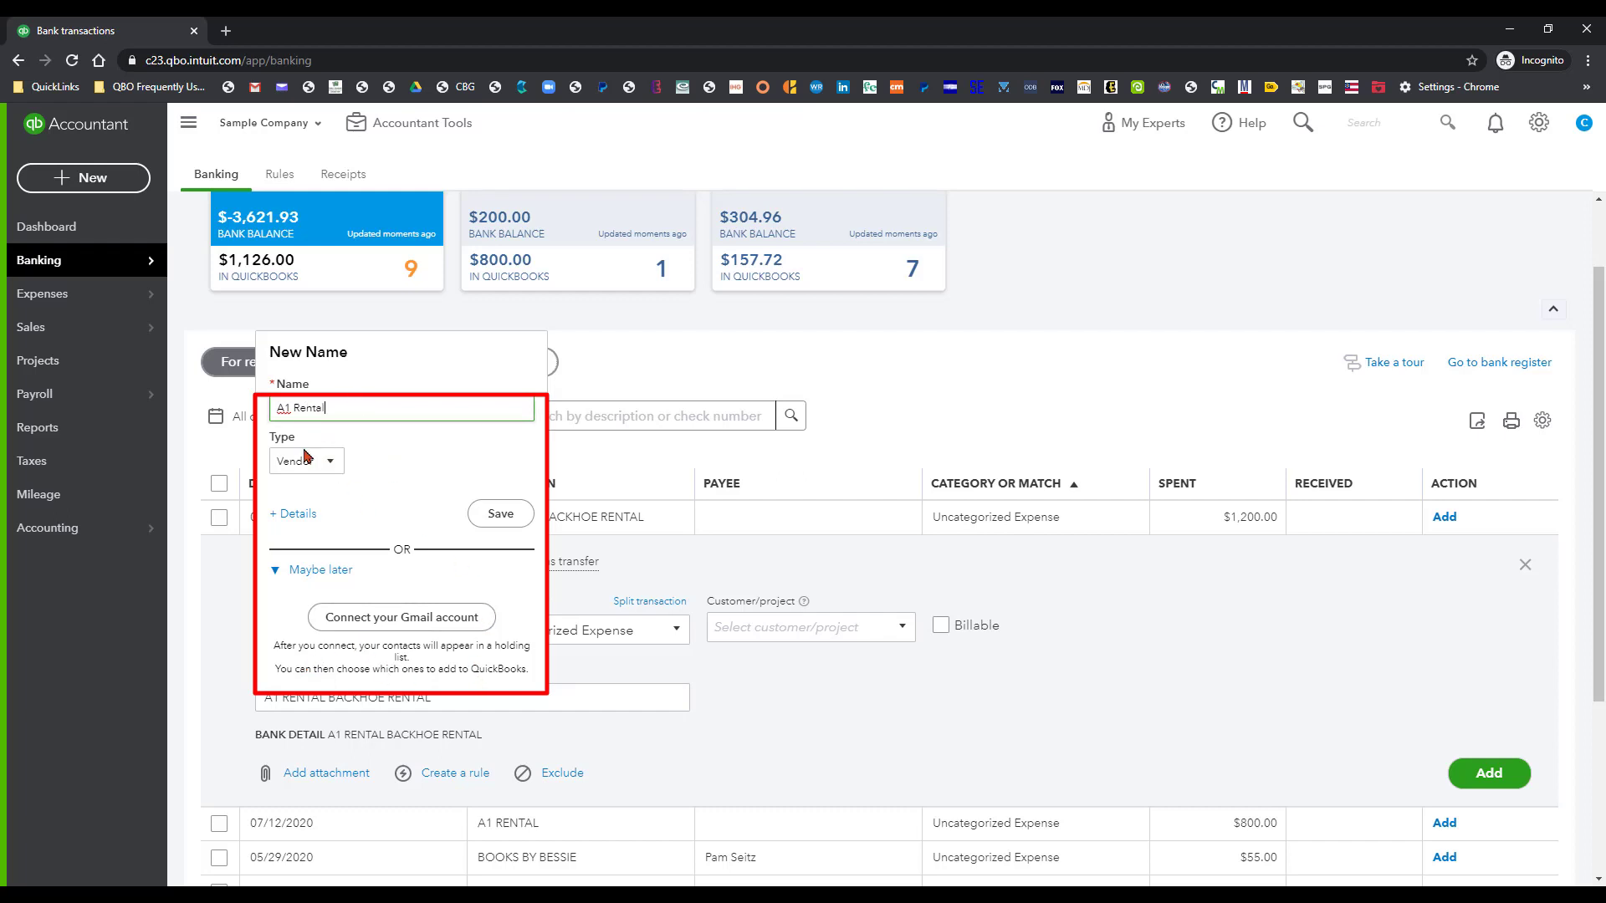
{"action": "left_click", "coordinate": [513, 516]}
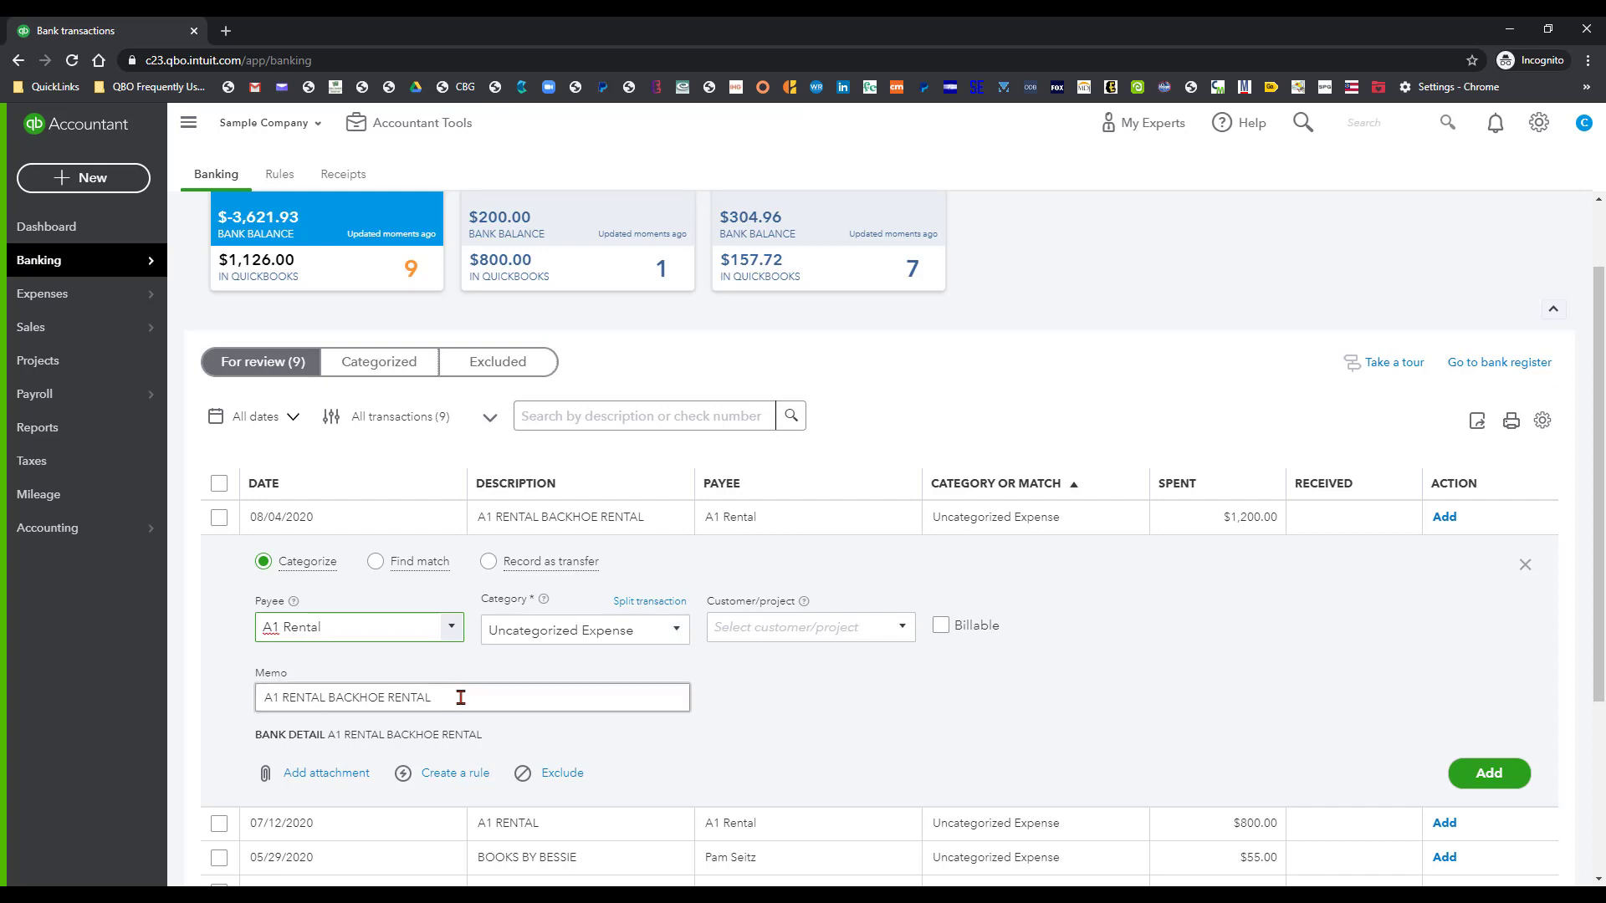
- Categorize the backhoe rental as Equipment Rental under Job Expenses and add the transaction to the books
{"action": "left_click", "coordinate": [681, 630]}
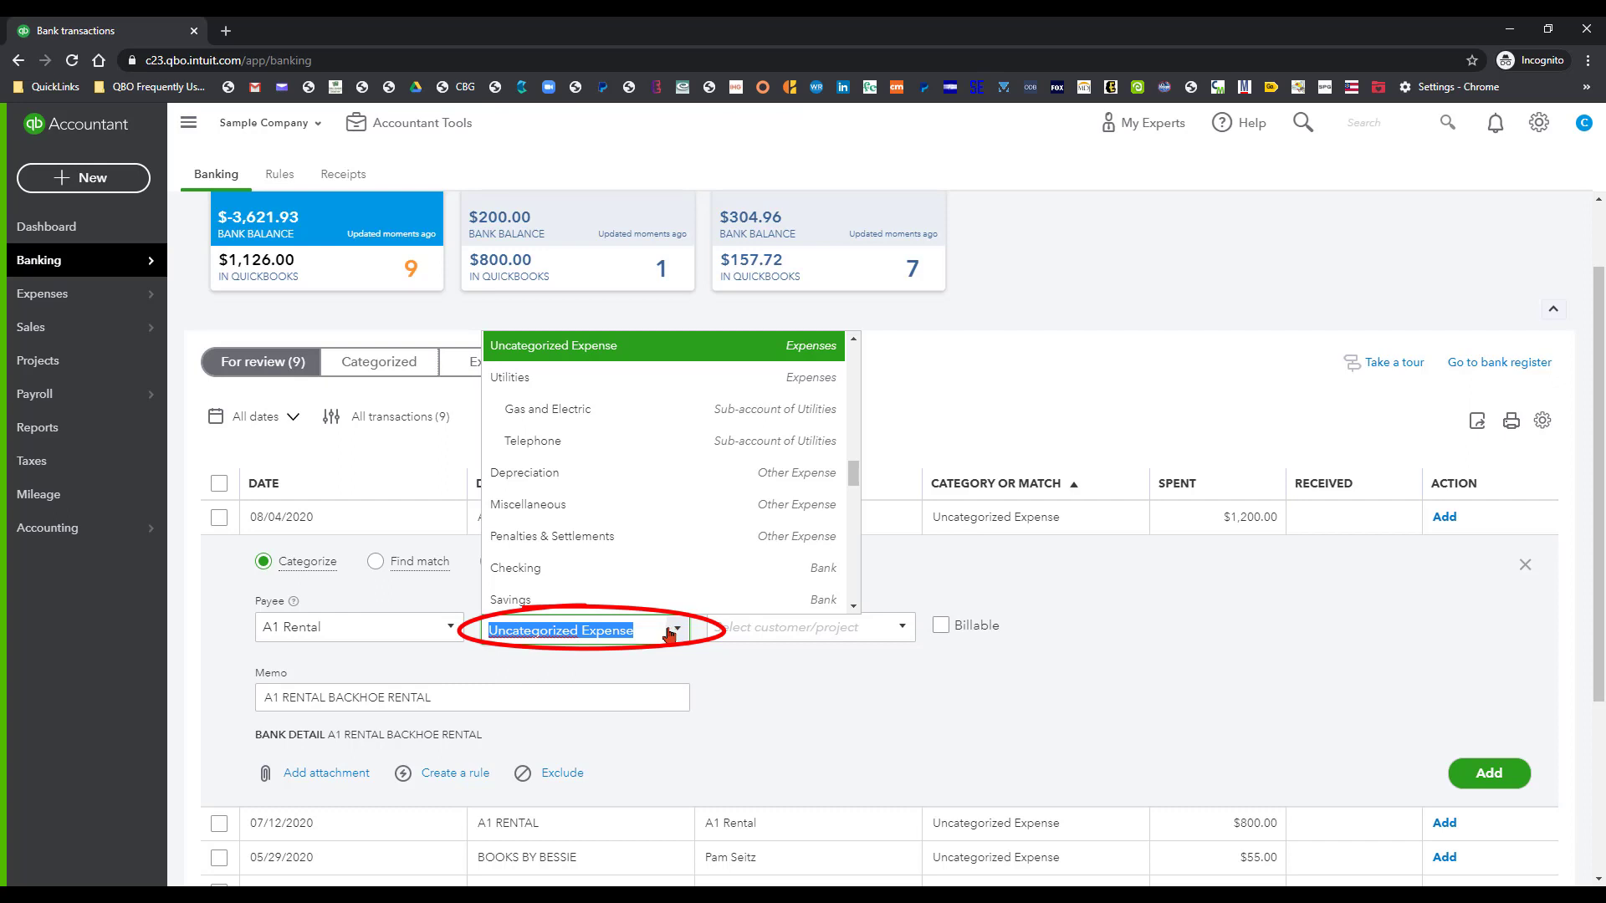
{"action": "type", "text": "e"}
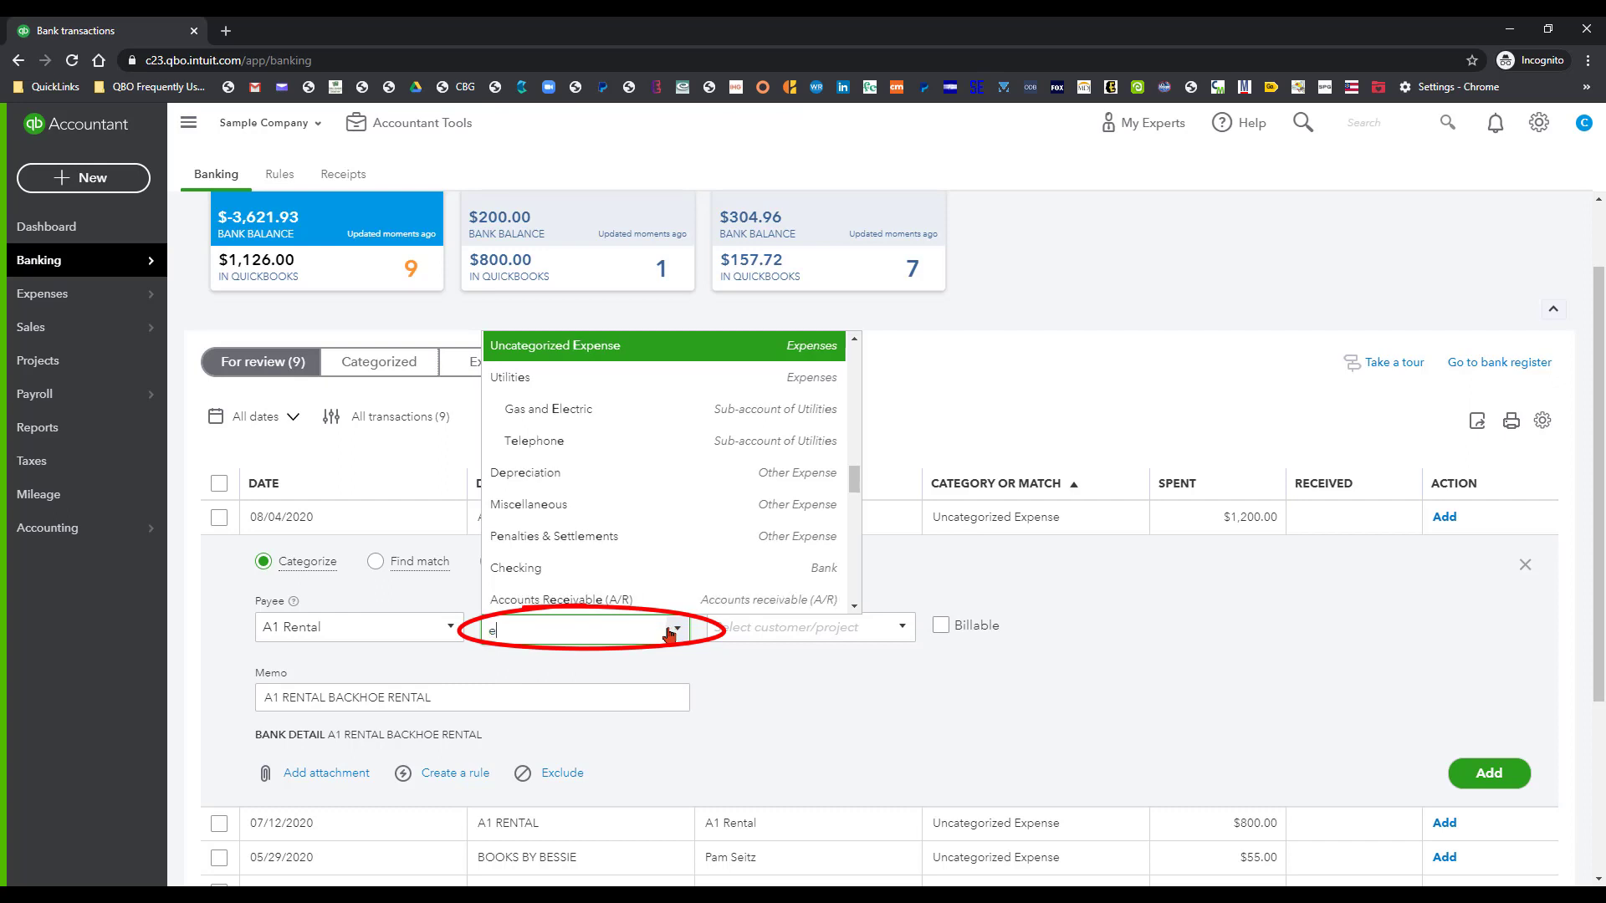
{"action": "type", "text": "quipment Rental"}
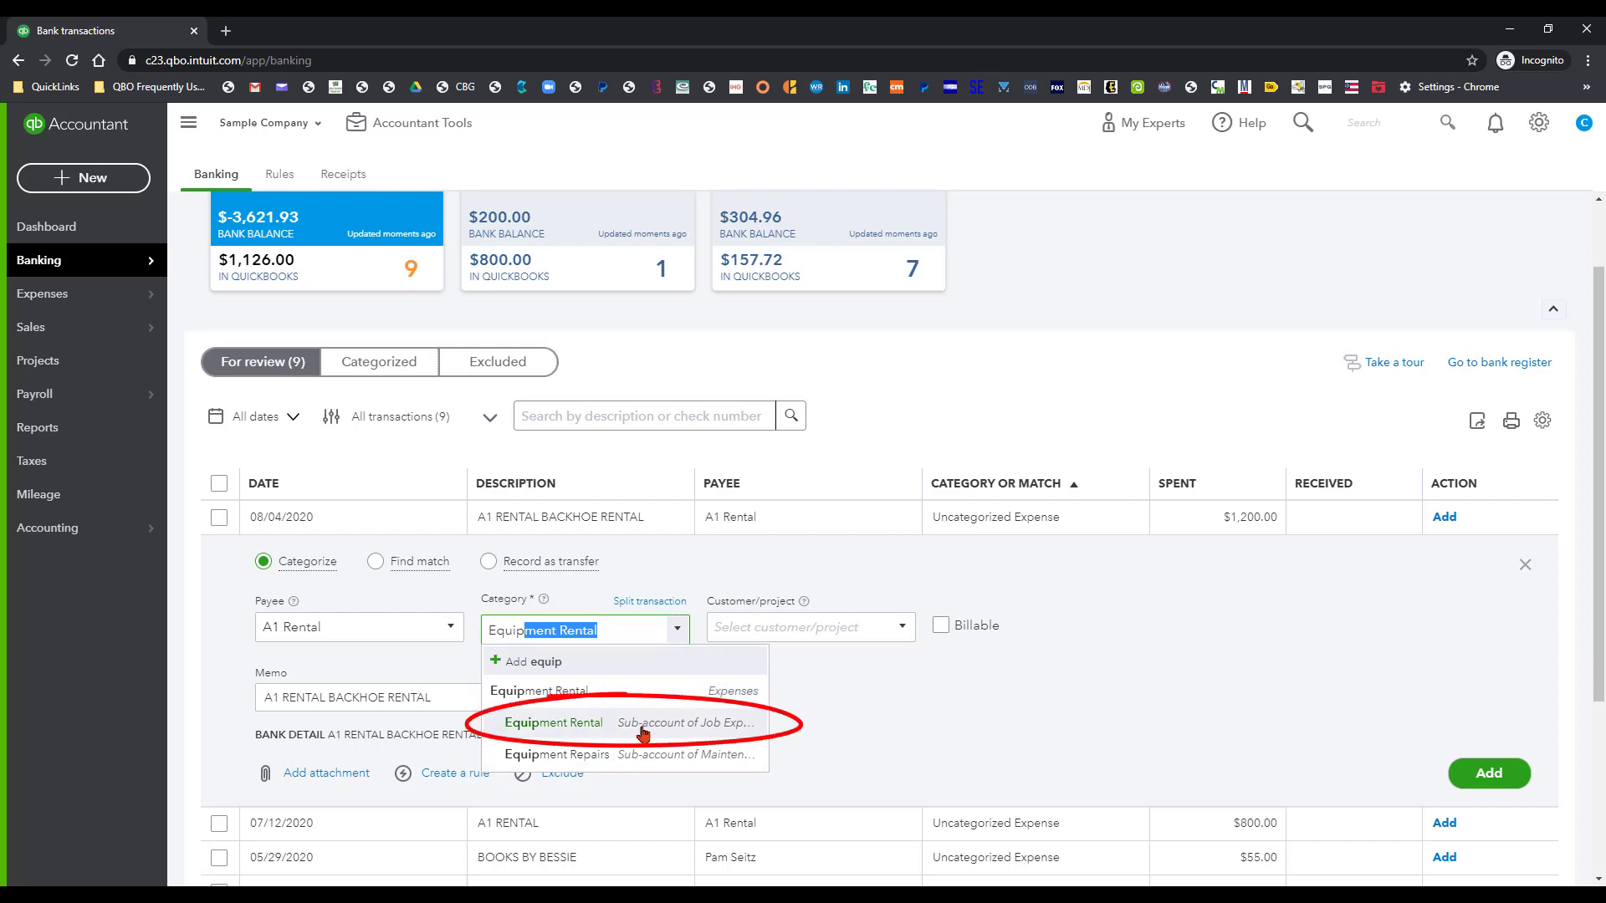
{"action": "left_click", "coordinate": [642, 730]}
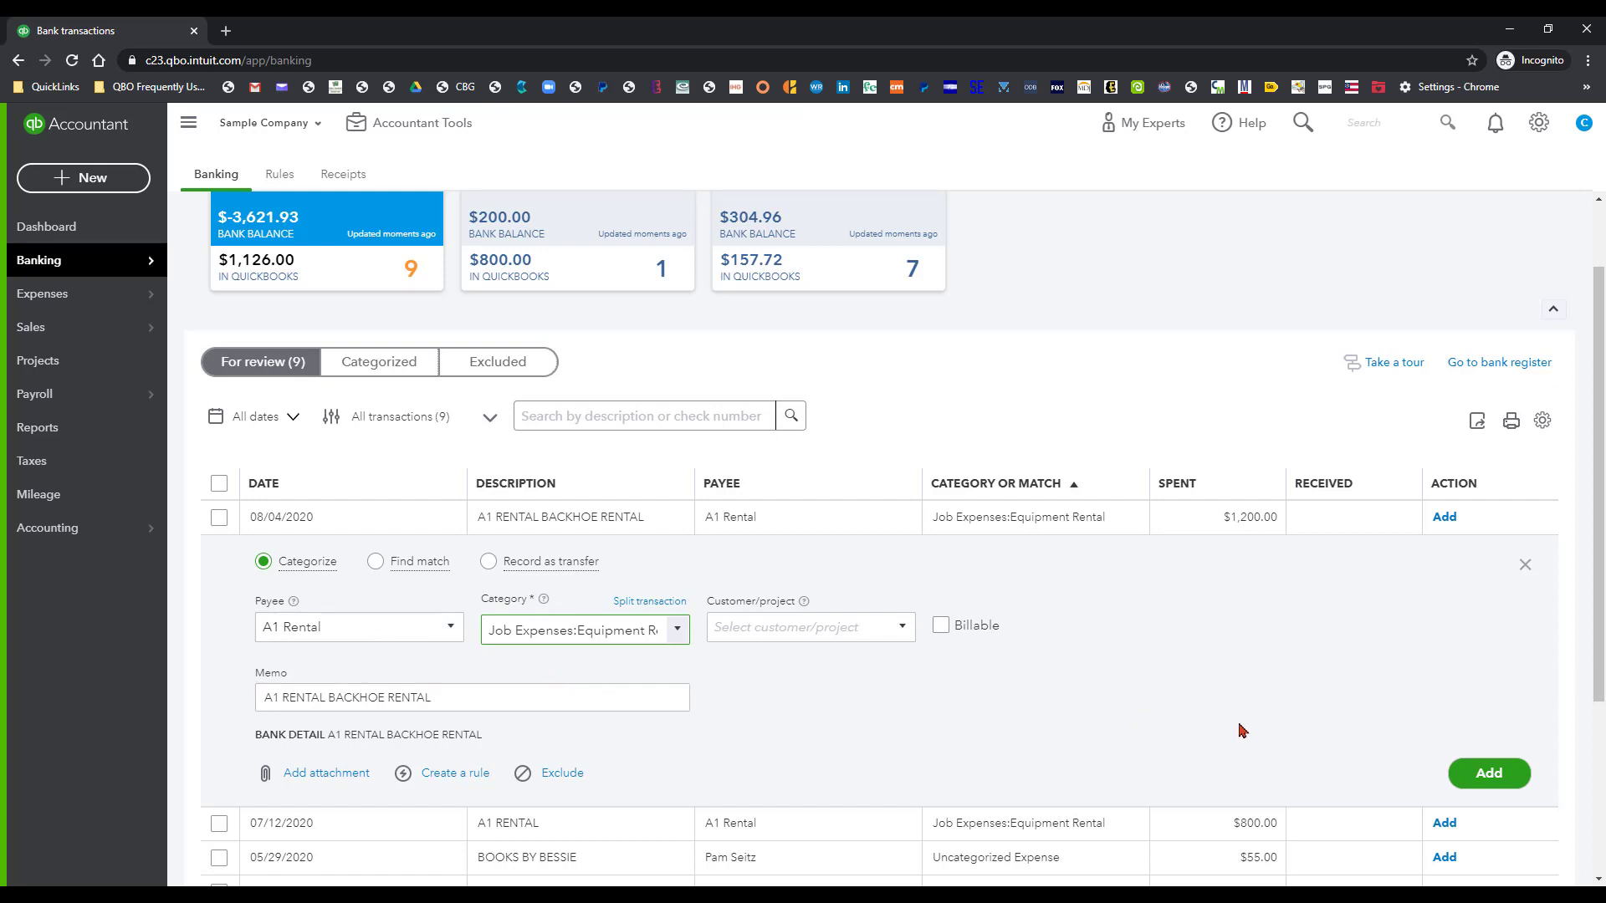
{"action": "left_click", "coordinate": [1496, 776]}
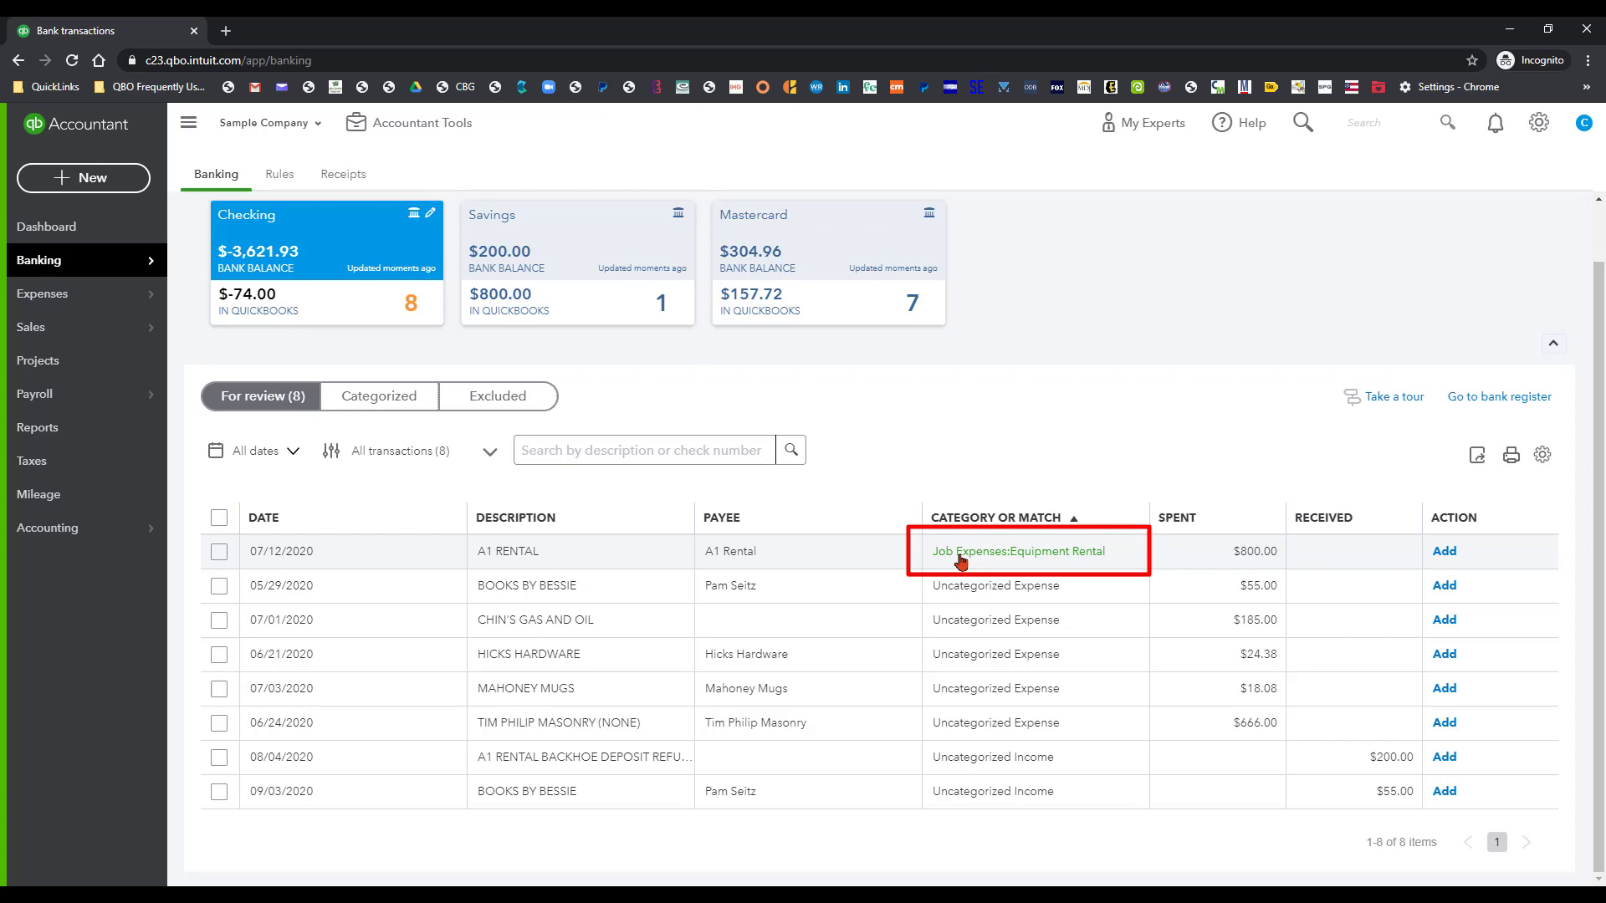
- Inspect the details of the 07/12/2020 A1 Rental transaction, and view only the Recognized transactions before clearing that filter
{"action": "left_click", "coordinate": [872, 561]}
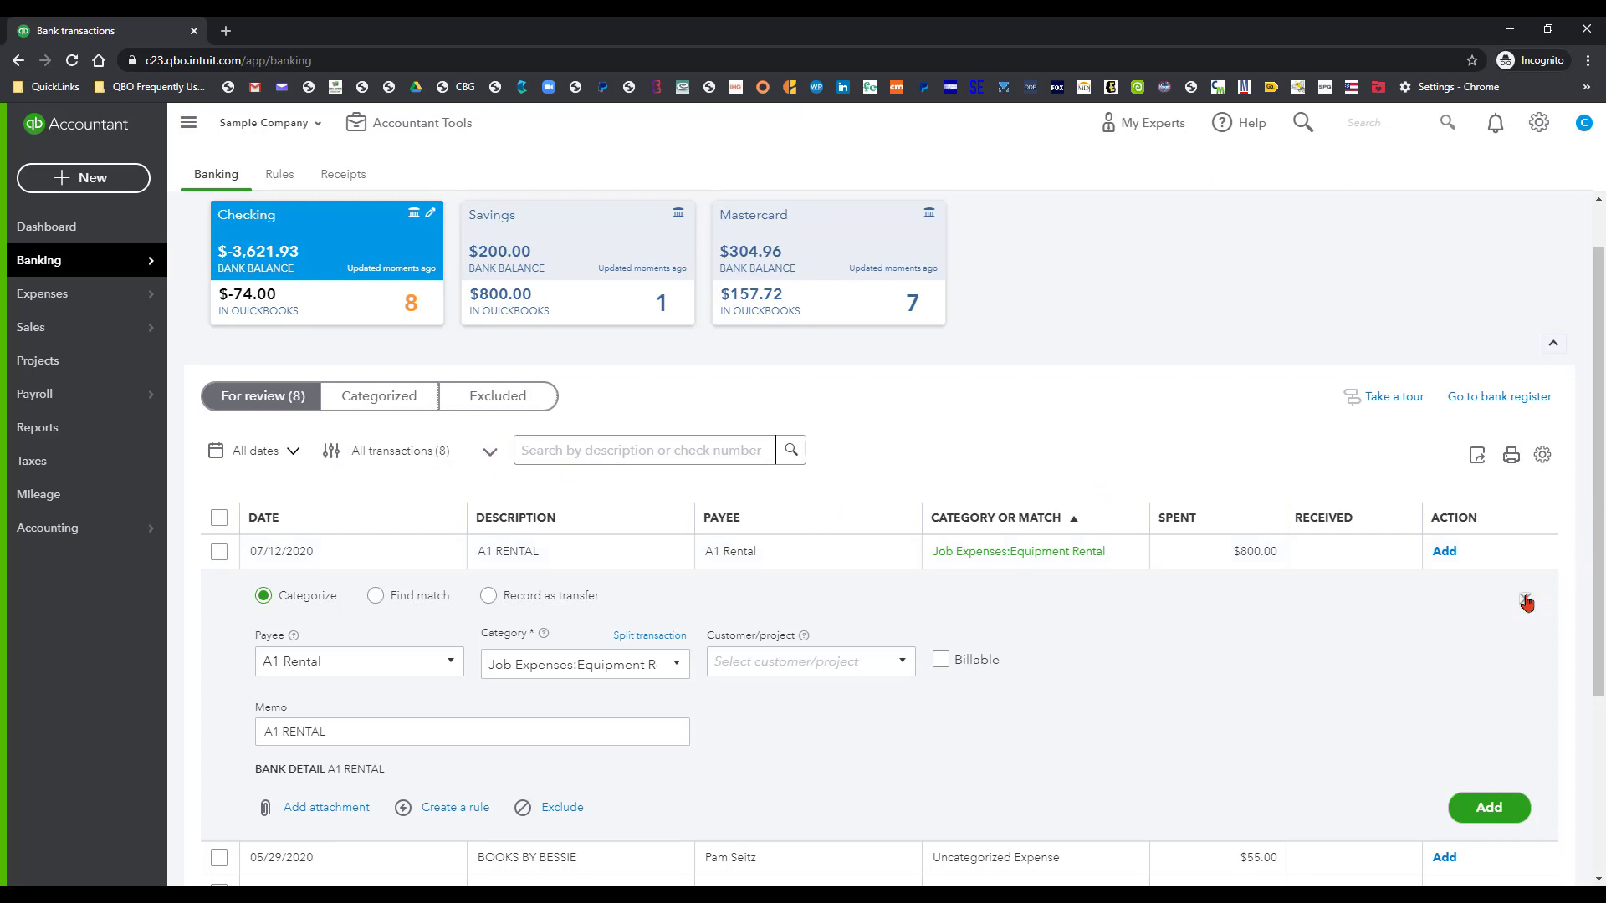
{"action": "left_click", "coordinate": [1525, 599]}
{"action": "left_click", "coordinate": [491, 459]}
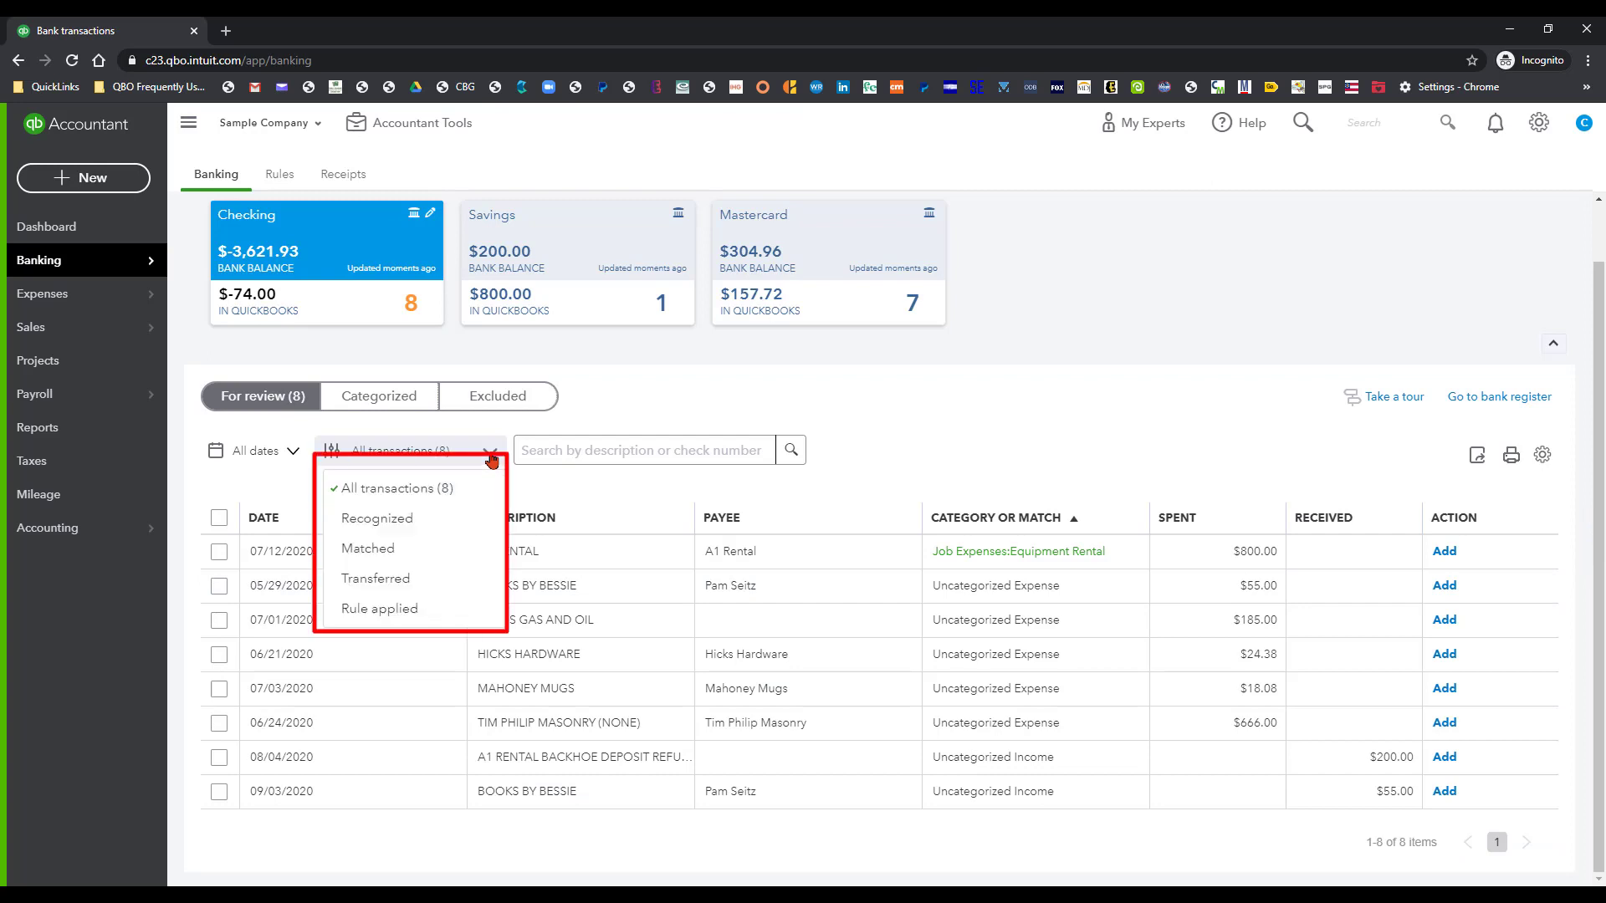
{"action": "left_click", "coordinate": [411, 529]}
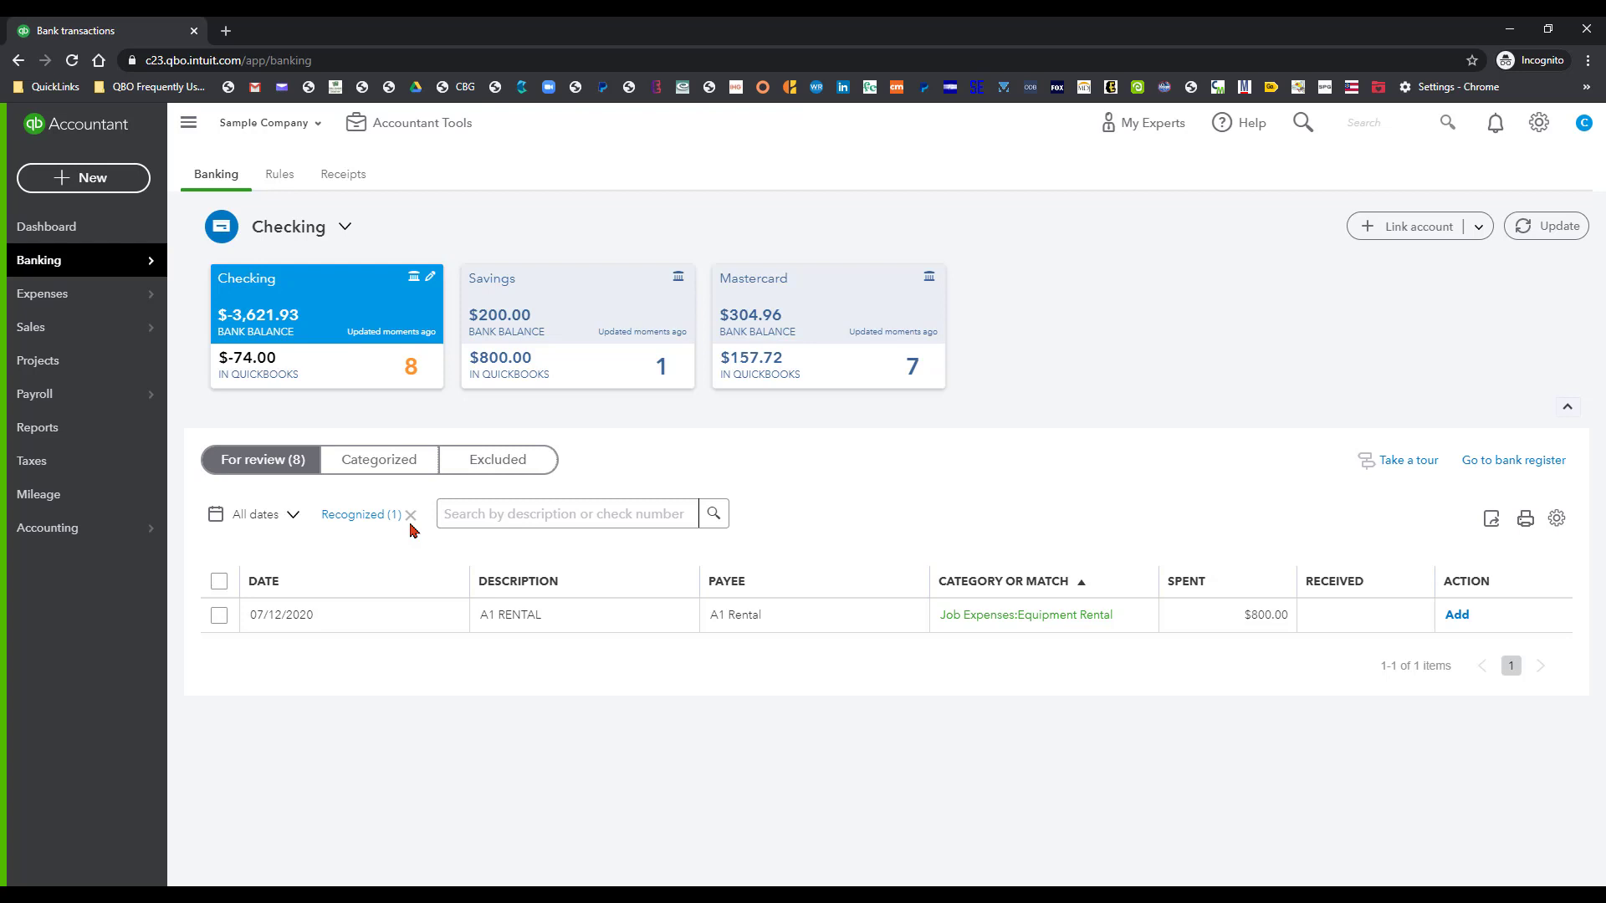
{"action": "left_click", "coordinate": [410, 516]}
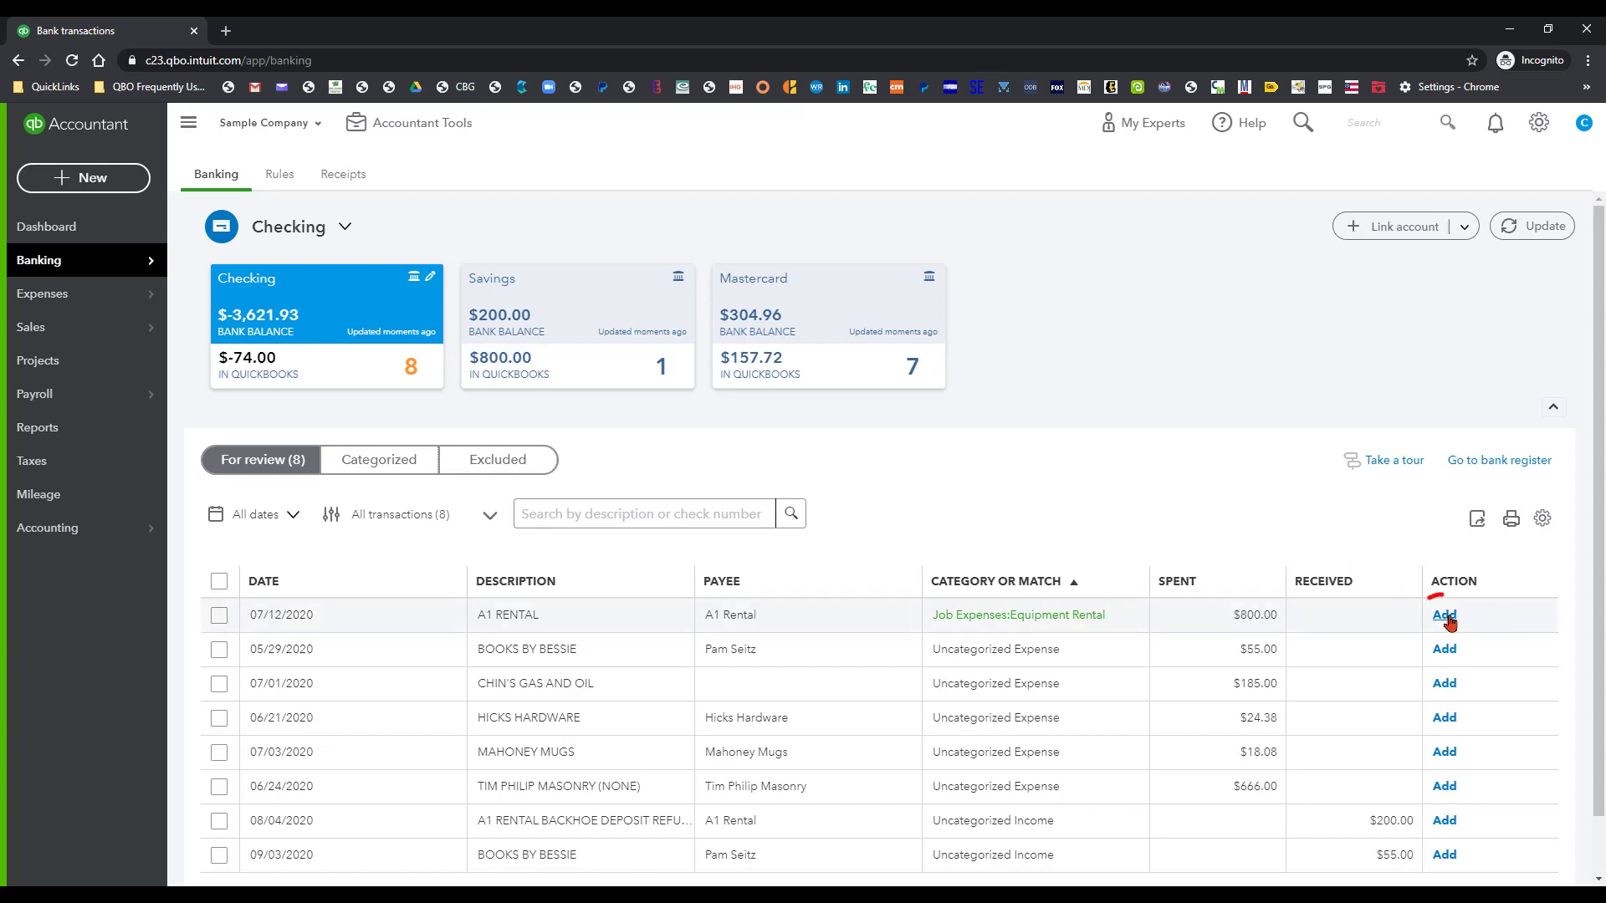
- Add the 07/12/2020 A1 Rental transaction under Job Expenses:Equipment Rental and dismiss the suggested rule without creating it
{"action": "left_click", "coordinate": [880, 617]}
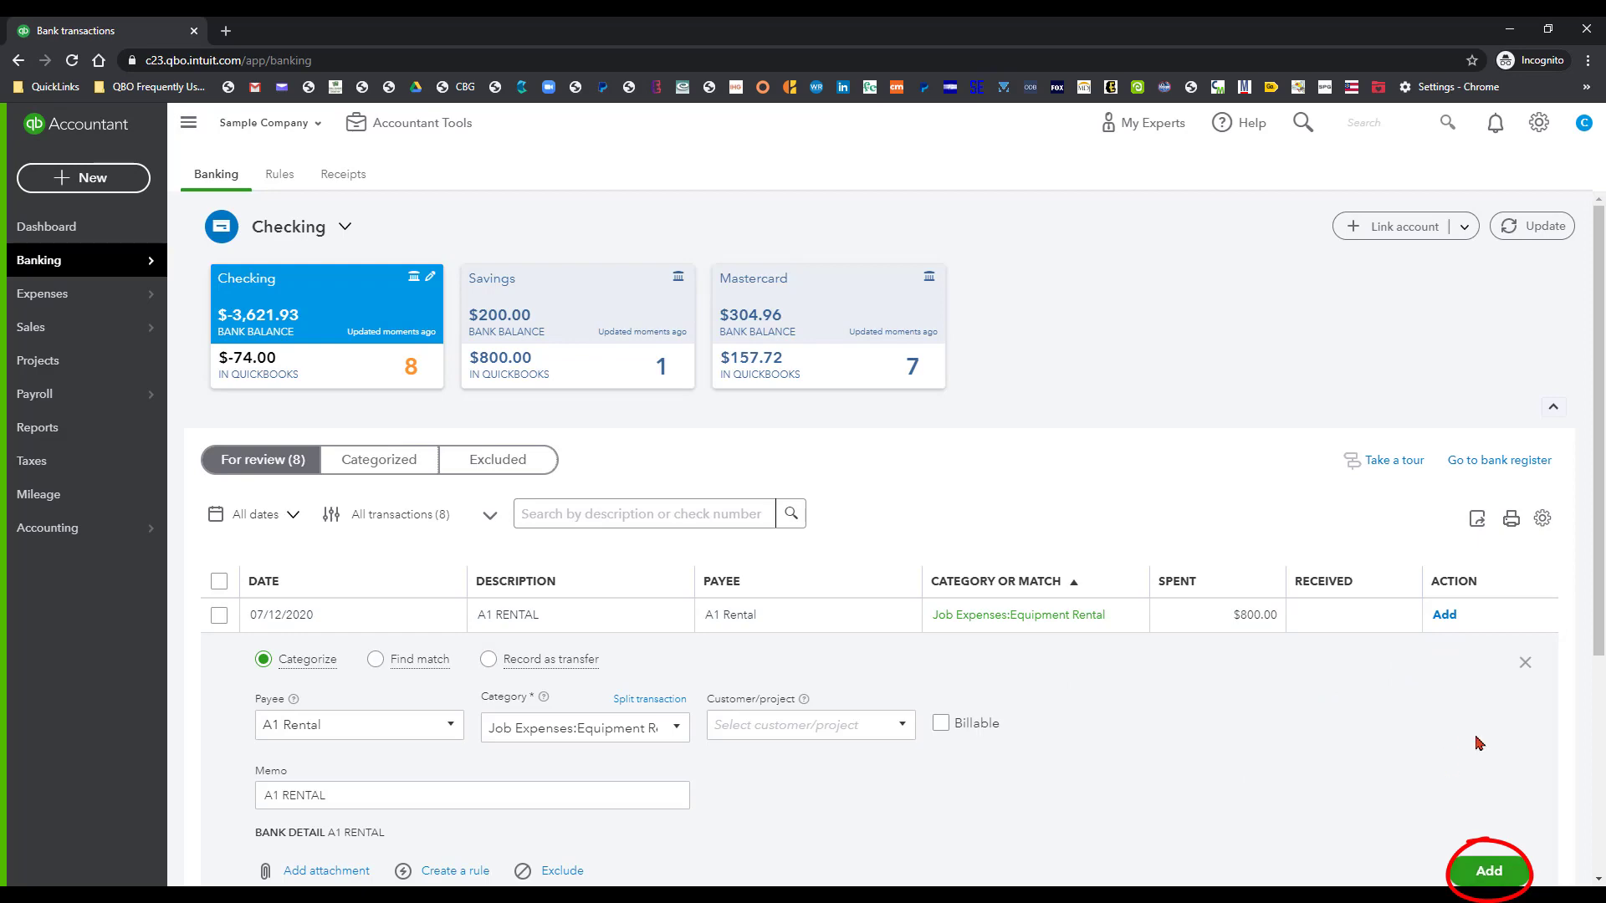
{"action": "left_click", "coordinate": [1486, 872]}
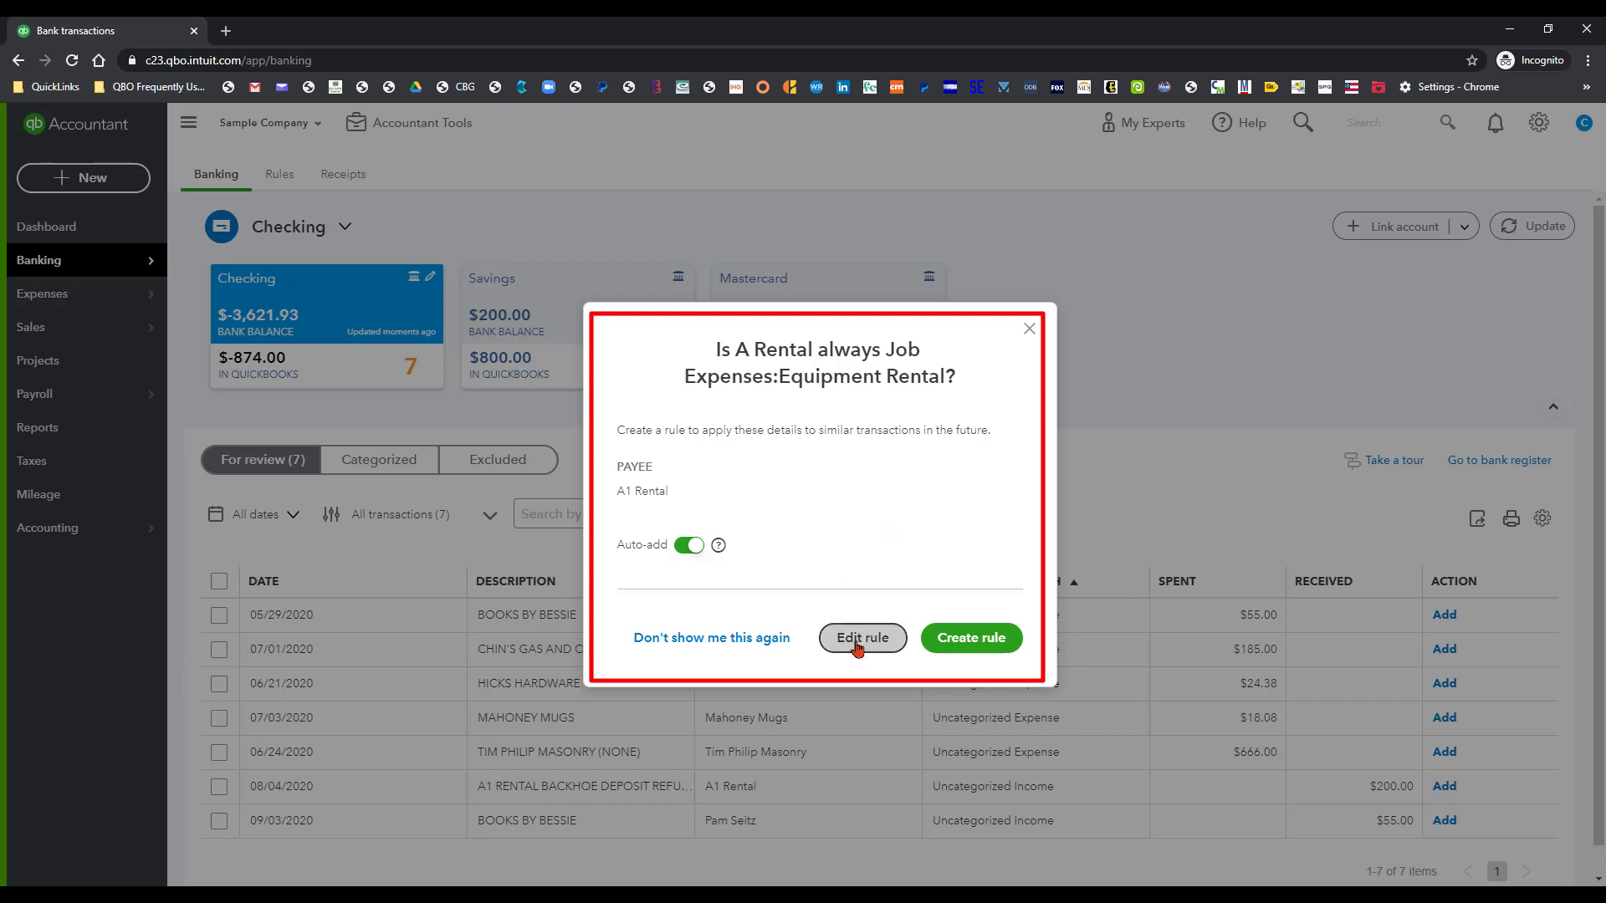
{"action": "left_click", "coordinate": [689, 547]}
{"action": "left_click", "coordinate": [1028, 329]}
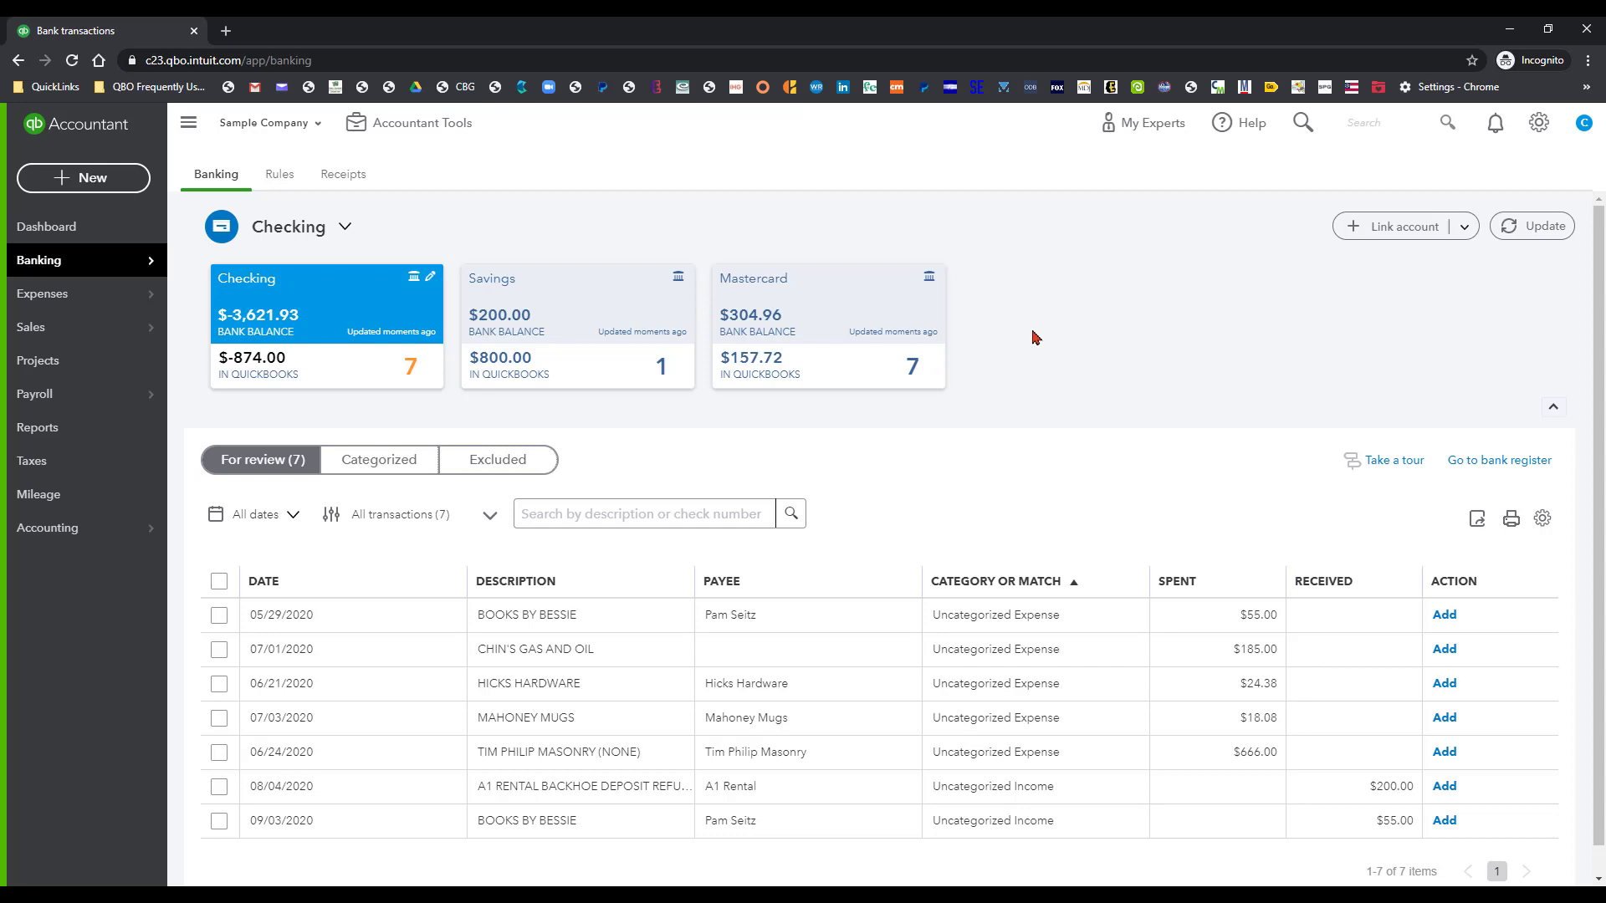
- Check the two added A1 Rental expenses among the categorized transactions and go back to those for review
{"action": "left_click", "coordinate": [380, 463]}
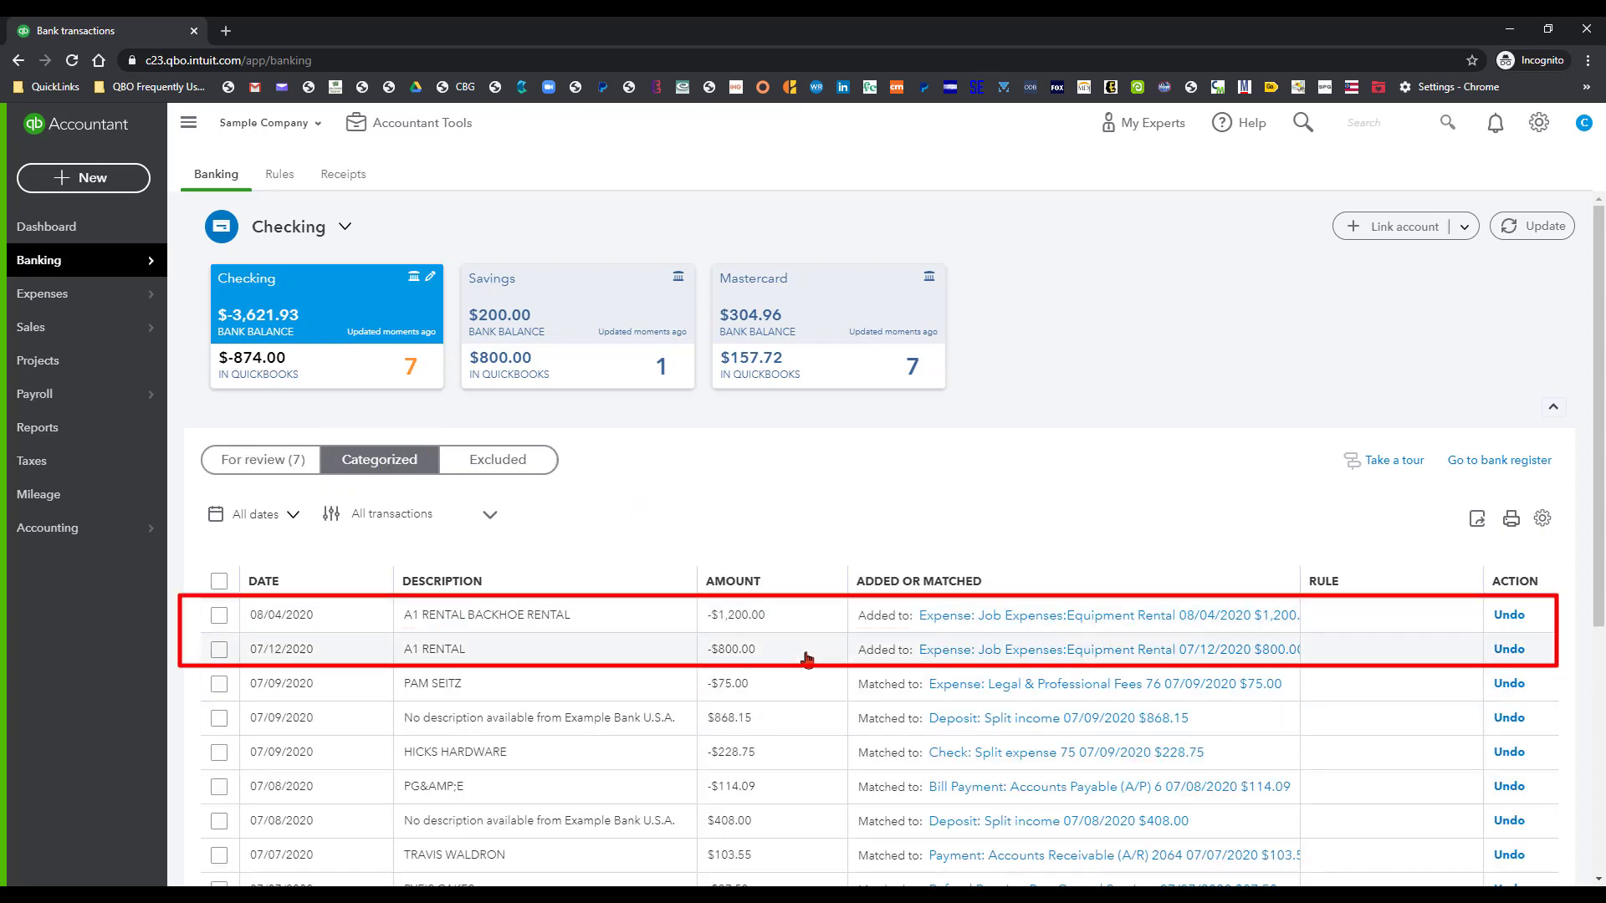
{"action": "left_click", "coordinate": [263, 459]}
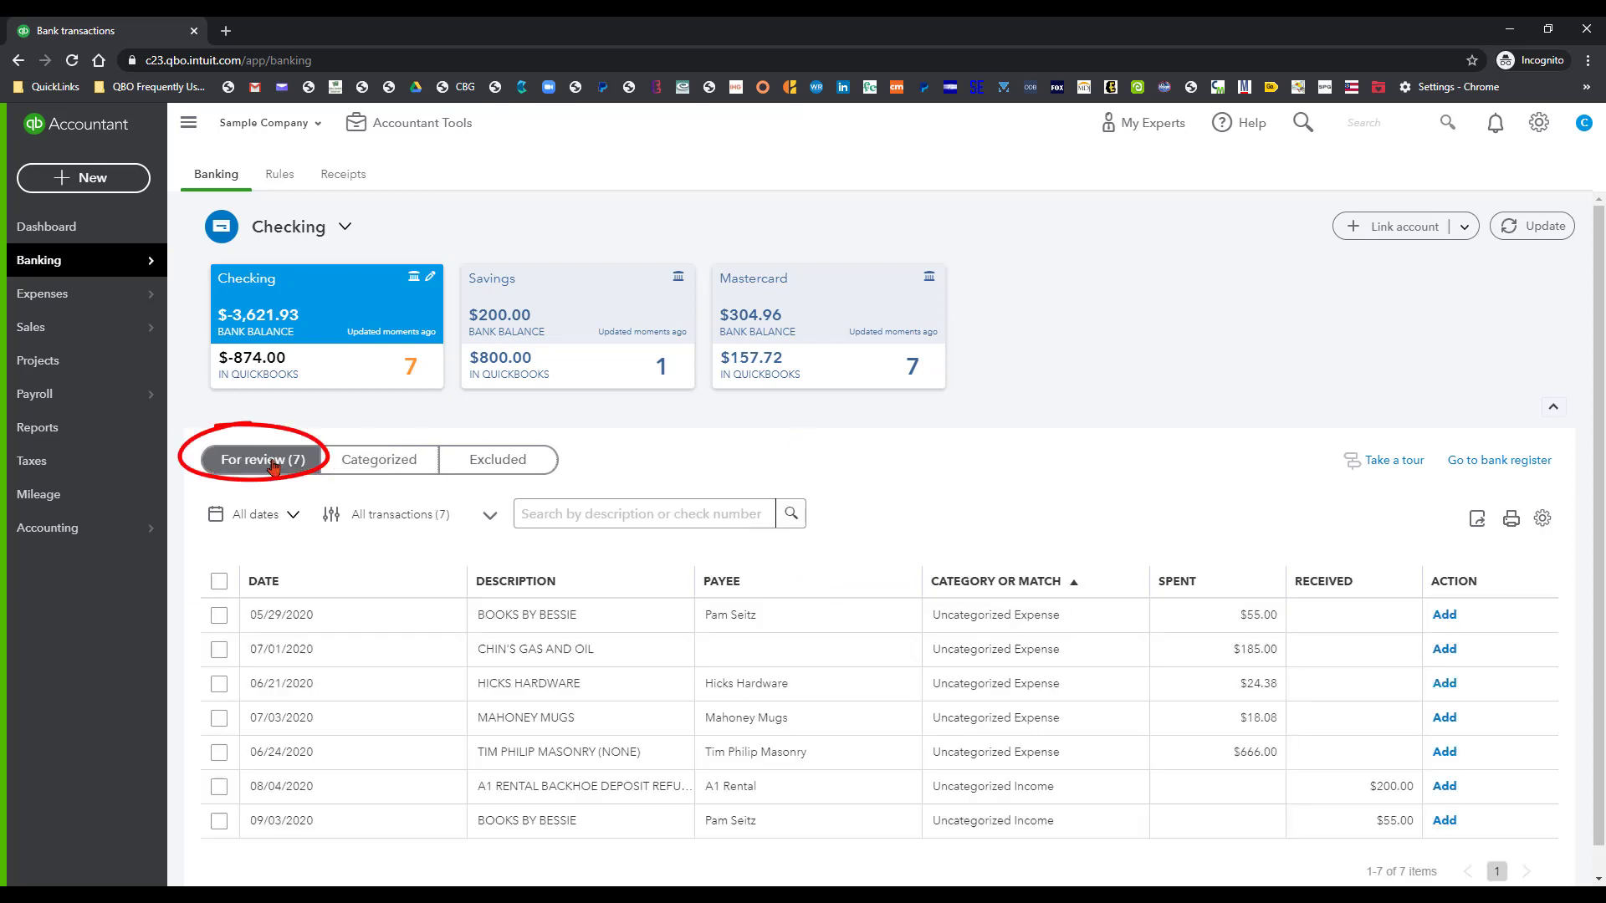
{"action": "scroll", "coordinate": [845, 512], "scroll_direction": "down", "scroll_amount": 1}
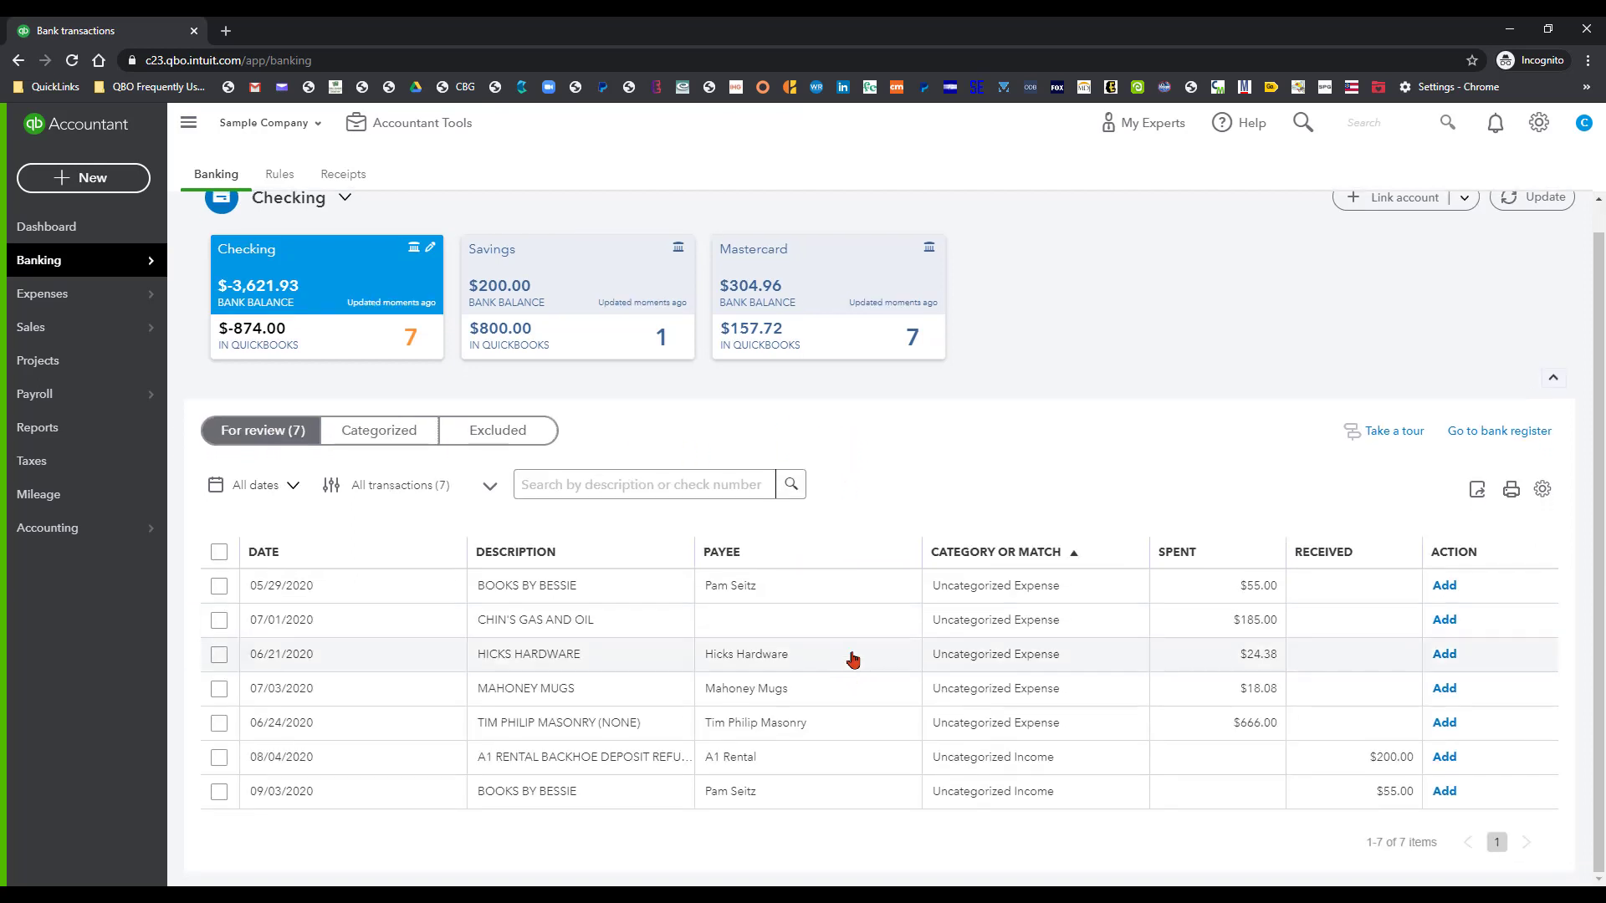
- Sort the transactions by description and set the payee of the 05/29/2020 Books by Bessie expense to Books by Bessie
{"action": "left_click", "coordinate": [627, 556]}
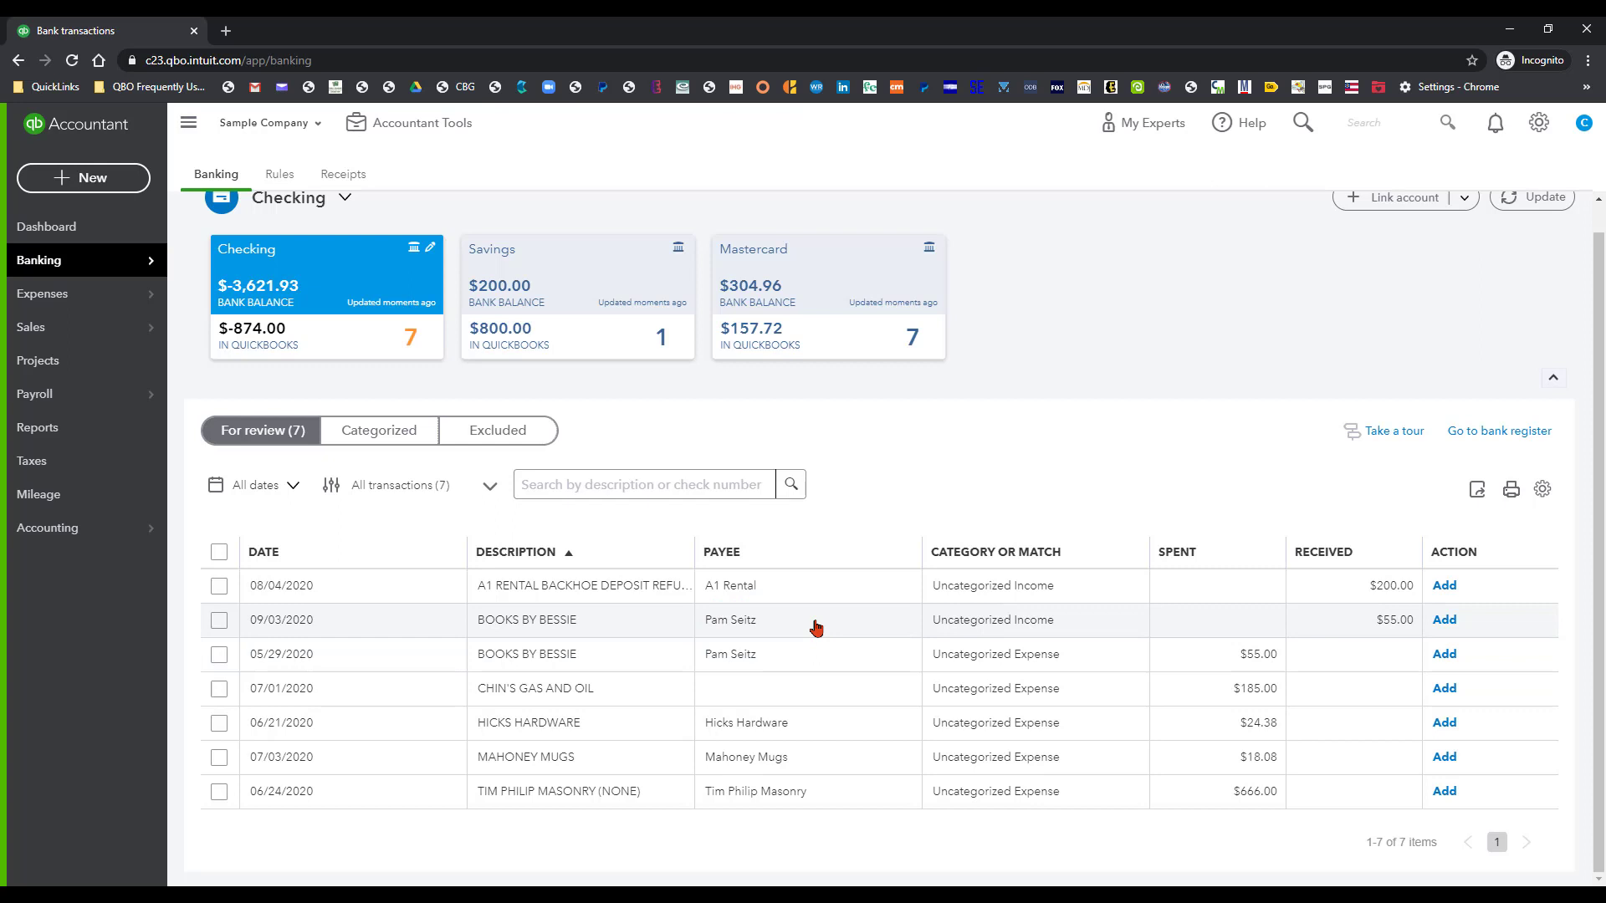
{"action": "left_click", "coordinate": [824, 667]}
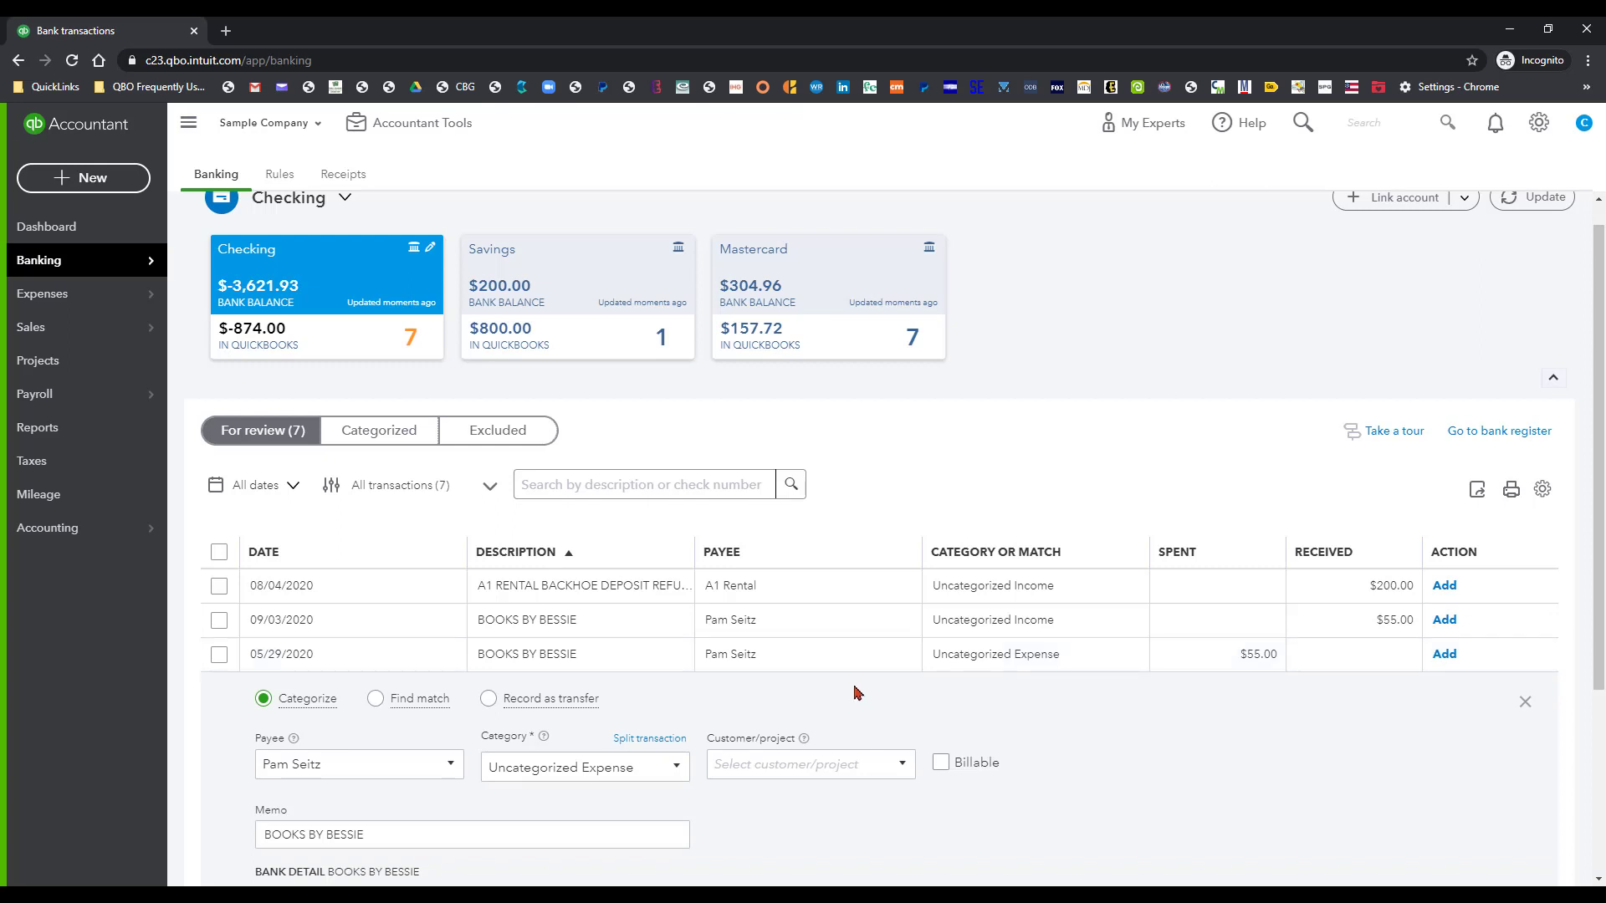
{"action": "left_click", "coordinate": [452, 767]}
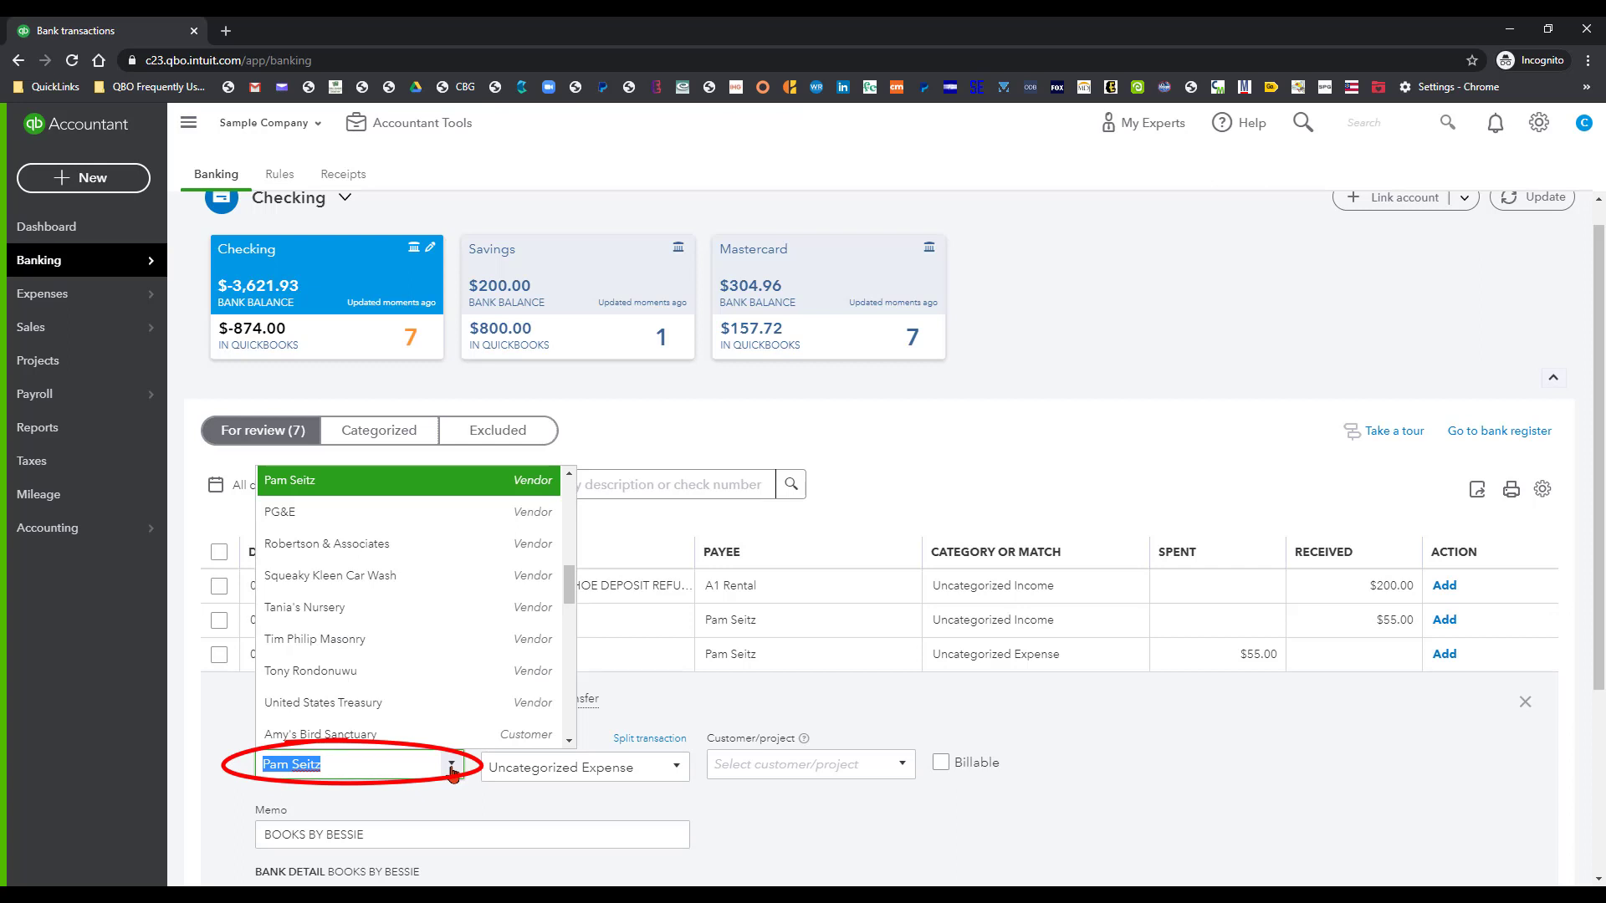
{"action": "left_click_drag", "start_coordinate": [569, 591], "coordinate": [574, 529]}
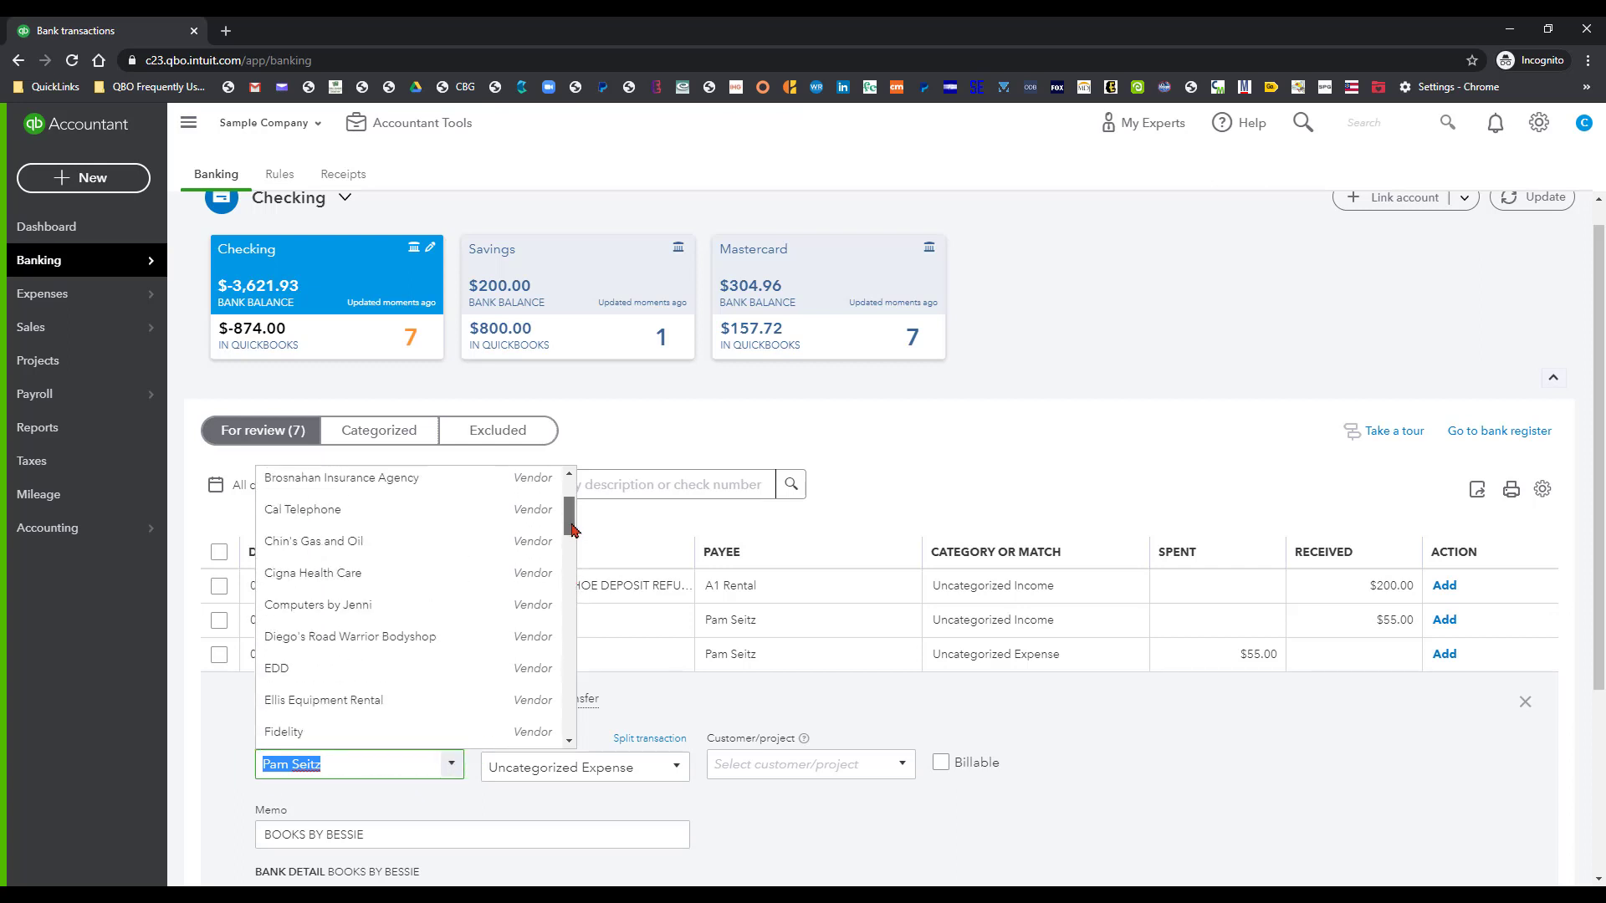
{"action": "scroll", "coordinate": [573, 529], "scroll_direction": "up", "scroll_amount": 3}
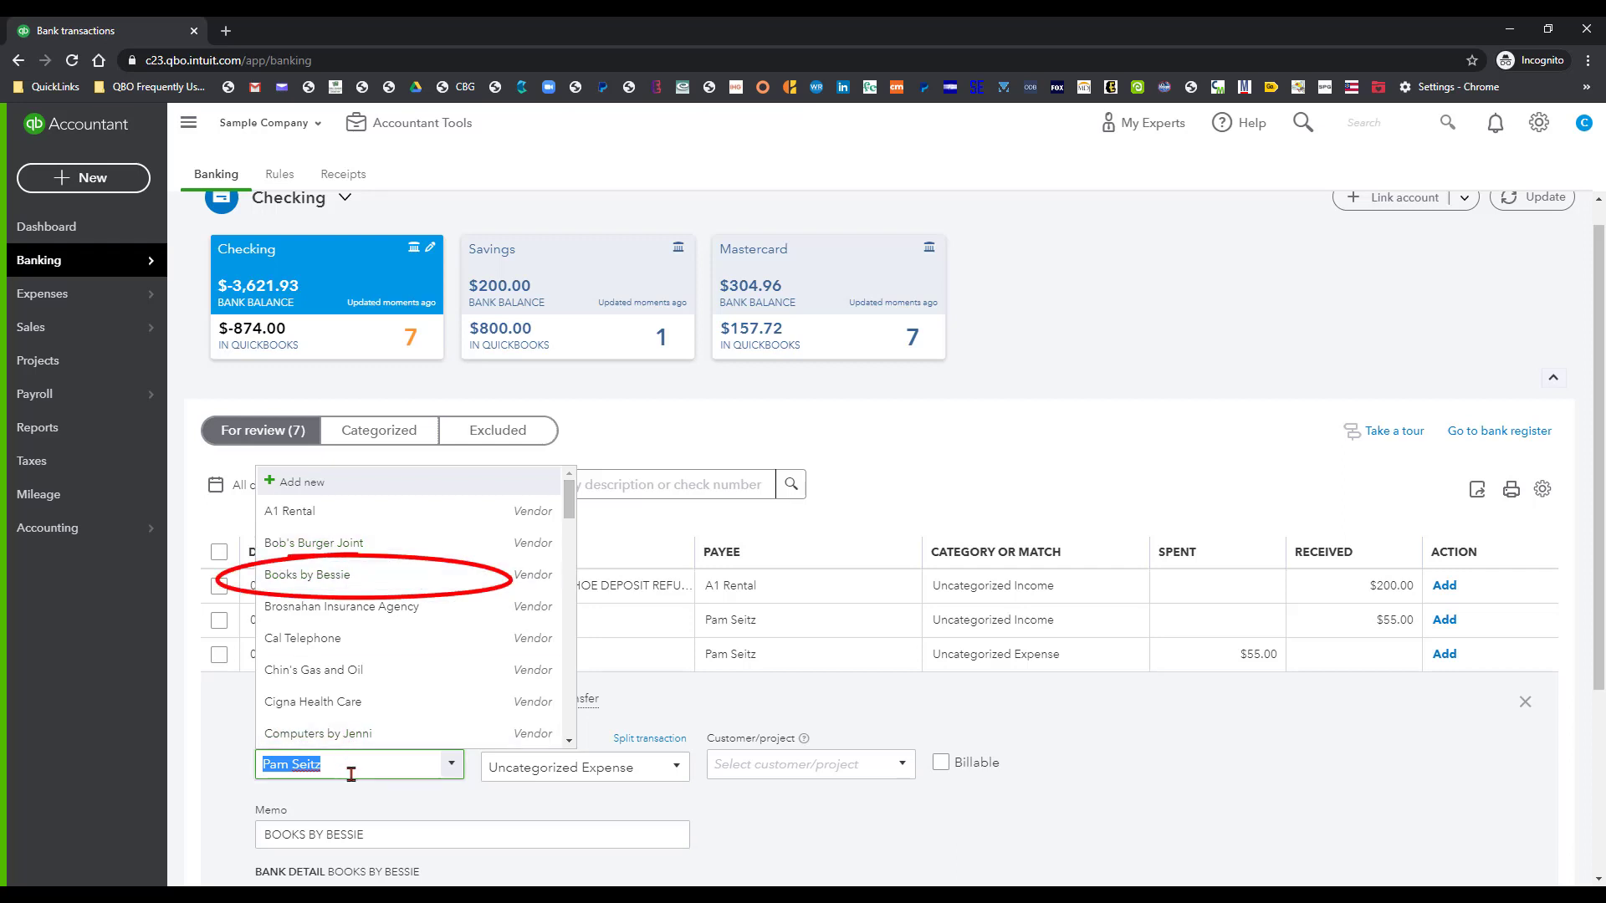
{"action": "type", "text": "Books by Bessie"}
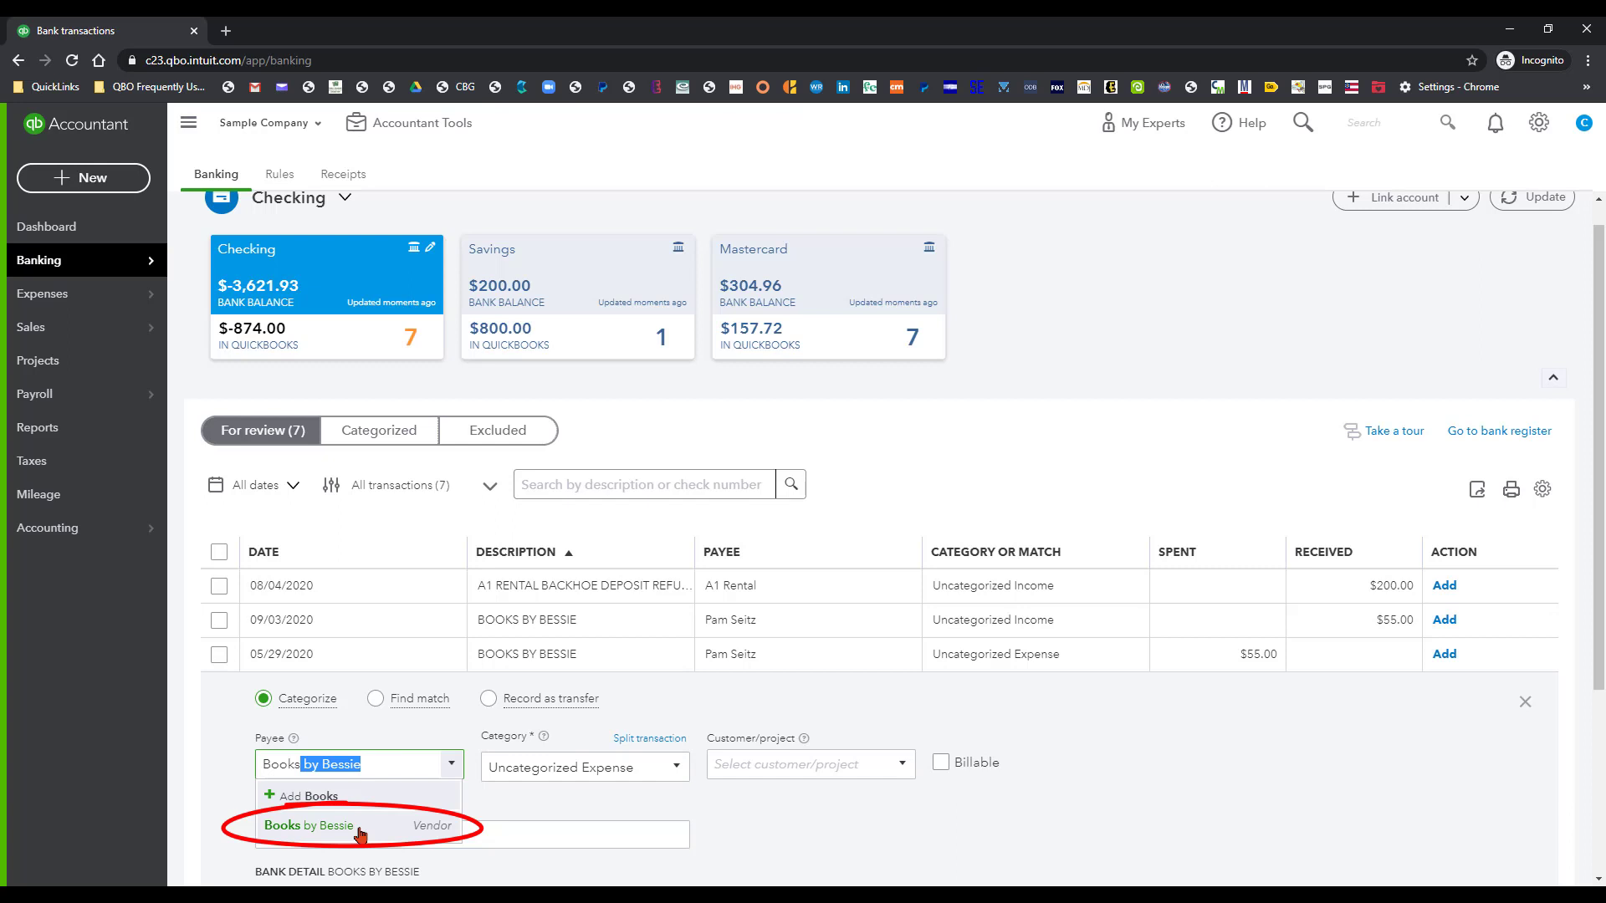
{"action": "left_click", "coordinate": [359, 832]}
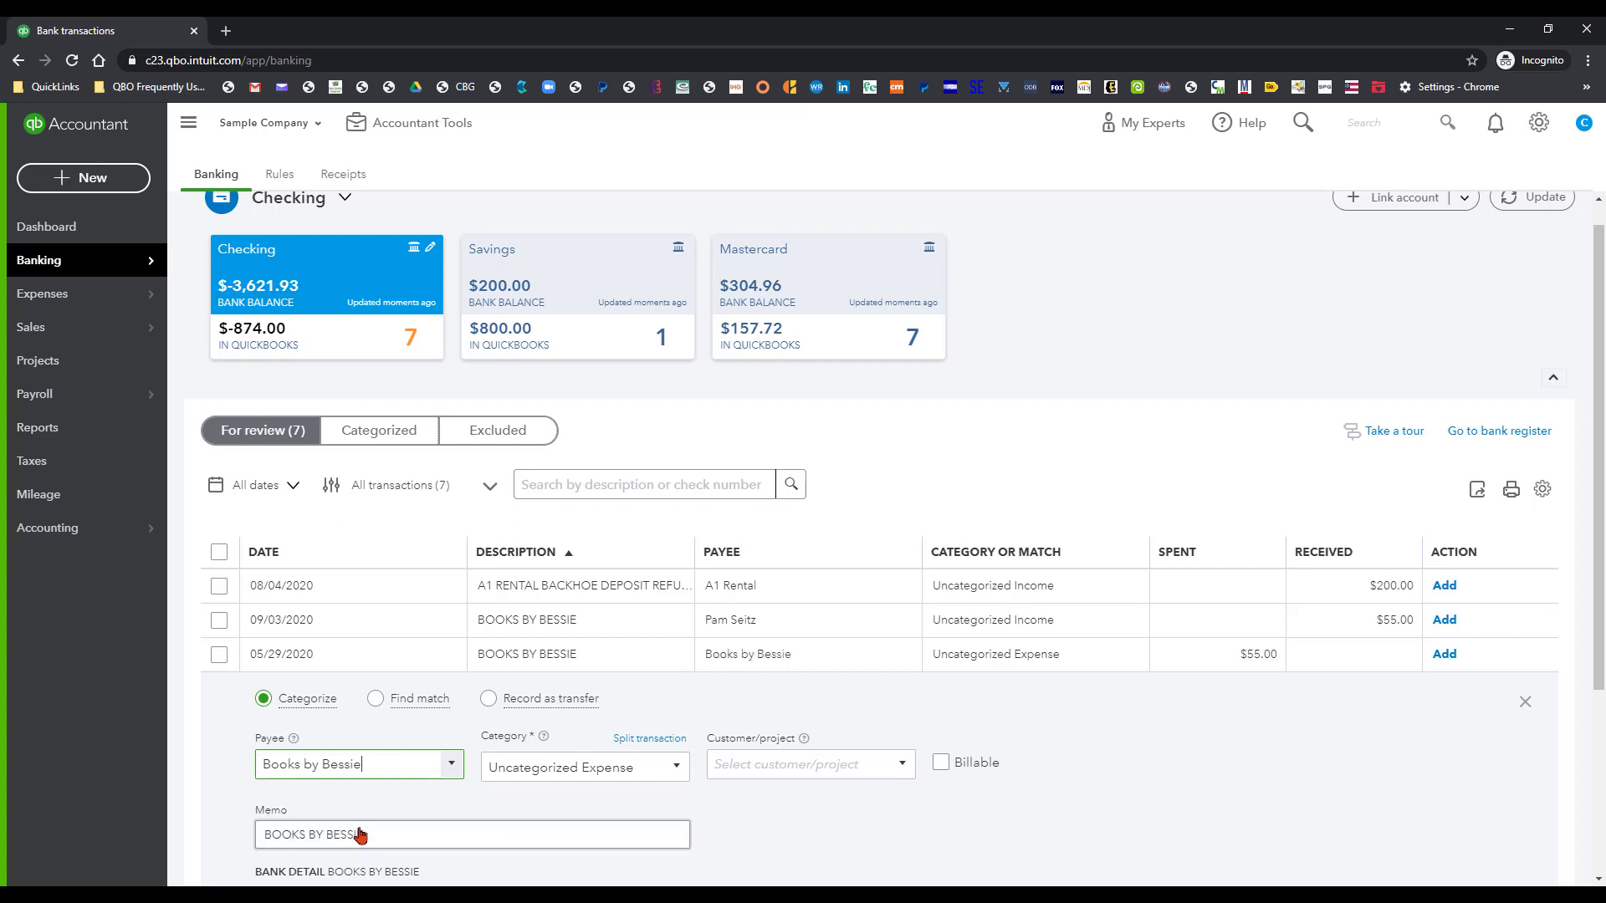
- Categorize the 05/29/2020 Books by Bessie expense as Legal & Professional Fees:Bookkeeper and add it to the books
{"action": "left_click", "coordinate": [679, 768]}
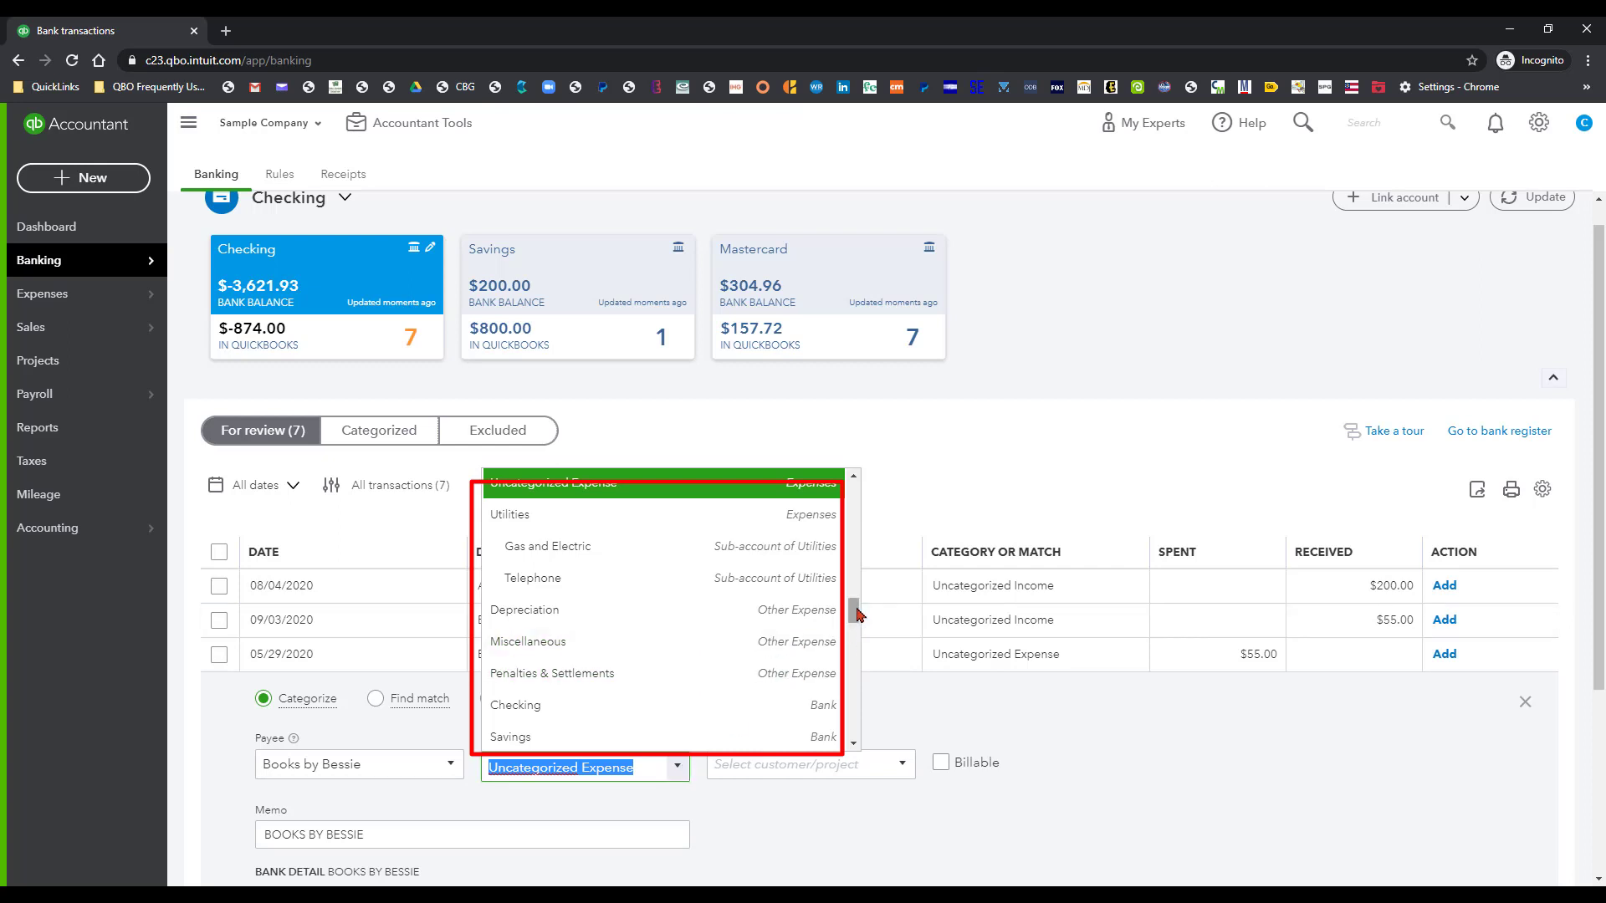
{"action": "type", "text": "Book"}
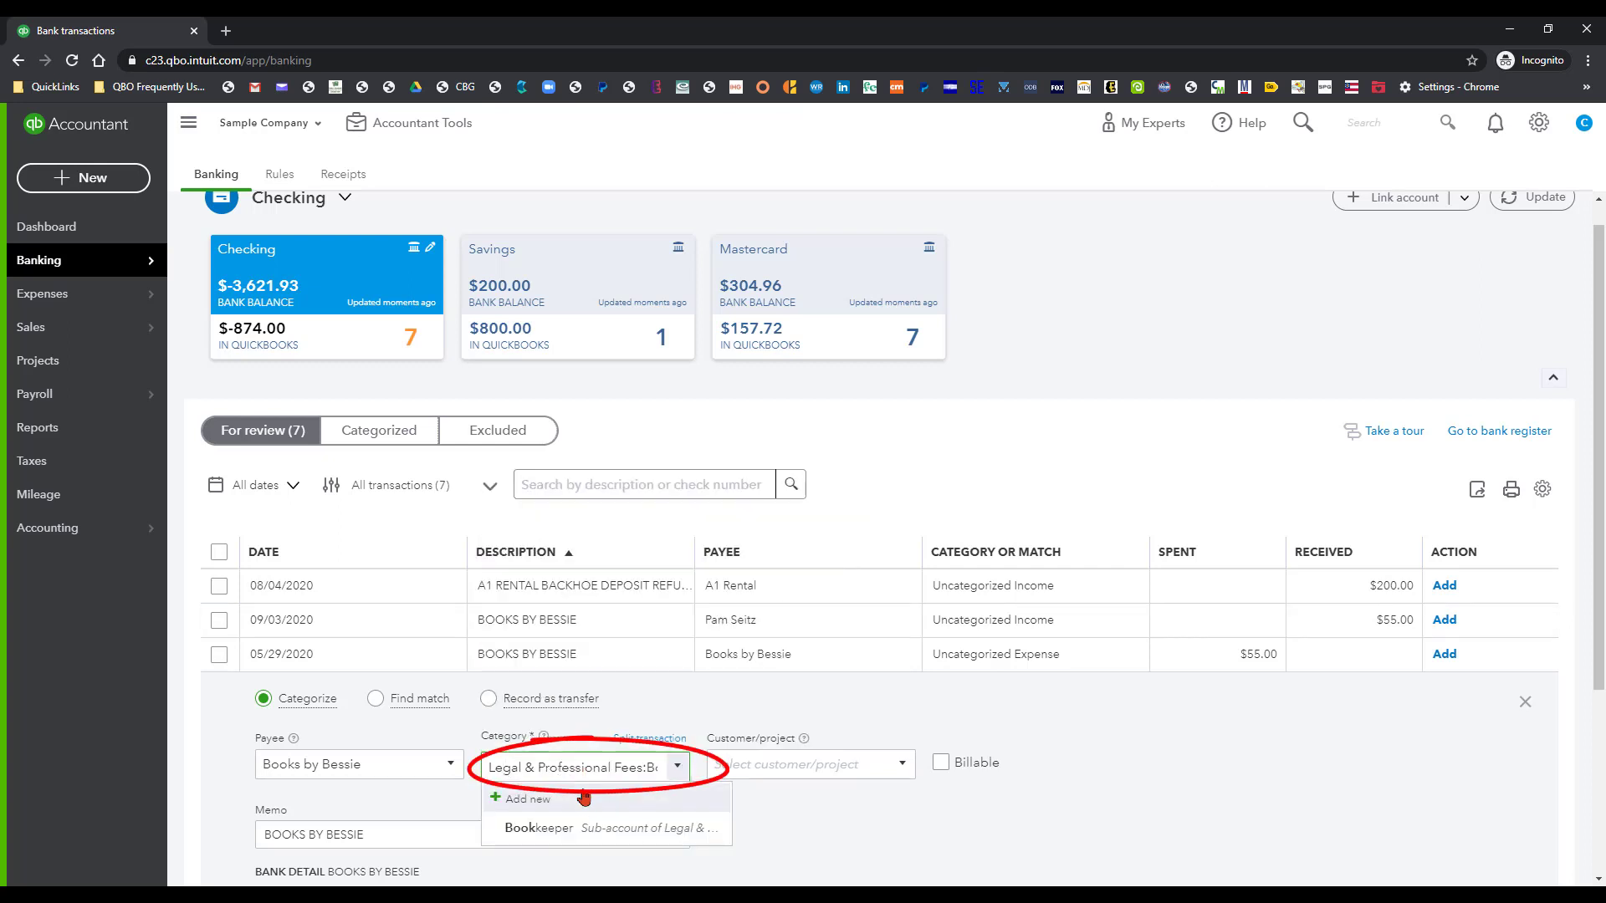
{"action": "left_click", "coordinate": [576, 836]}
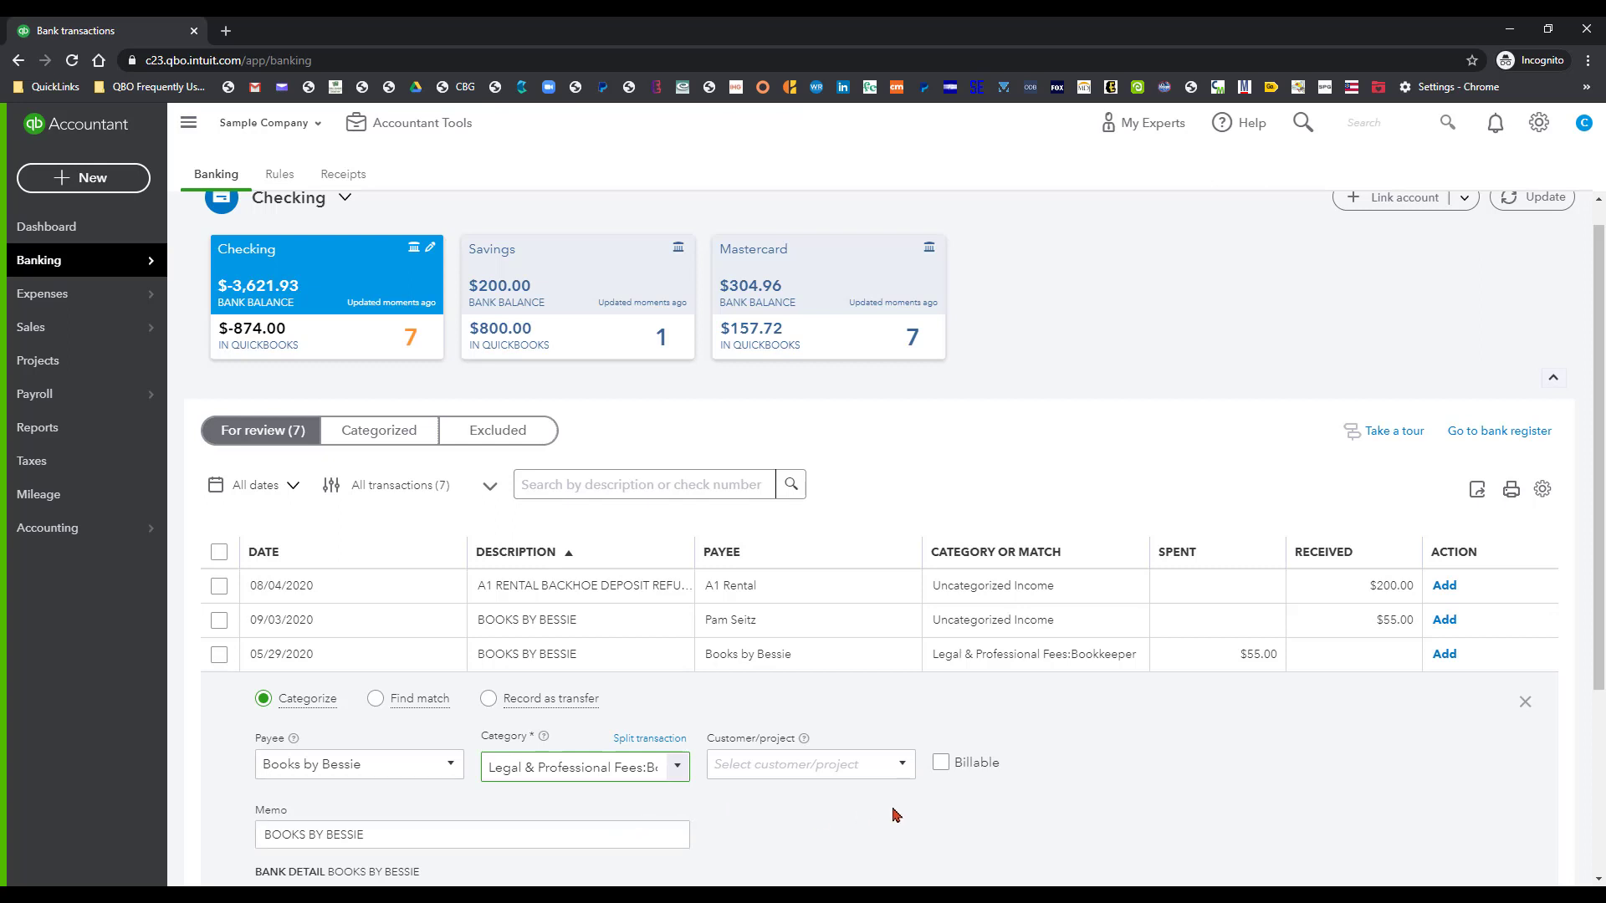
{"action": "scroll", "coordinate": [892, 814], "scroll_direction": "down", "scroll_amount": 2}
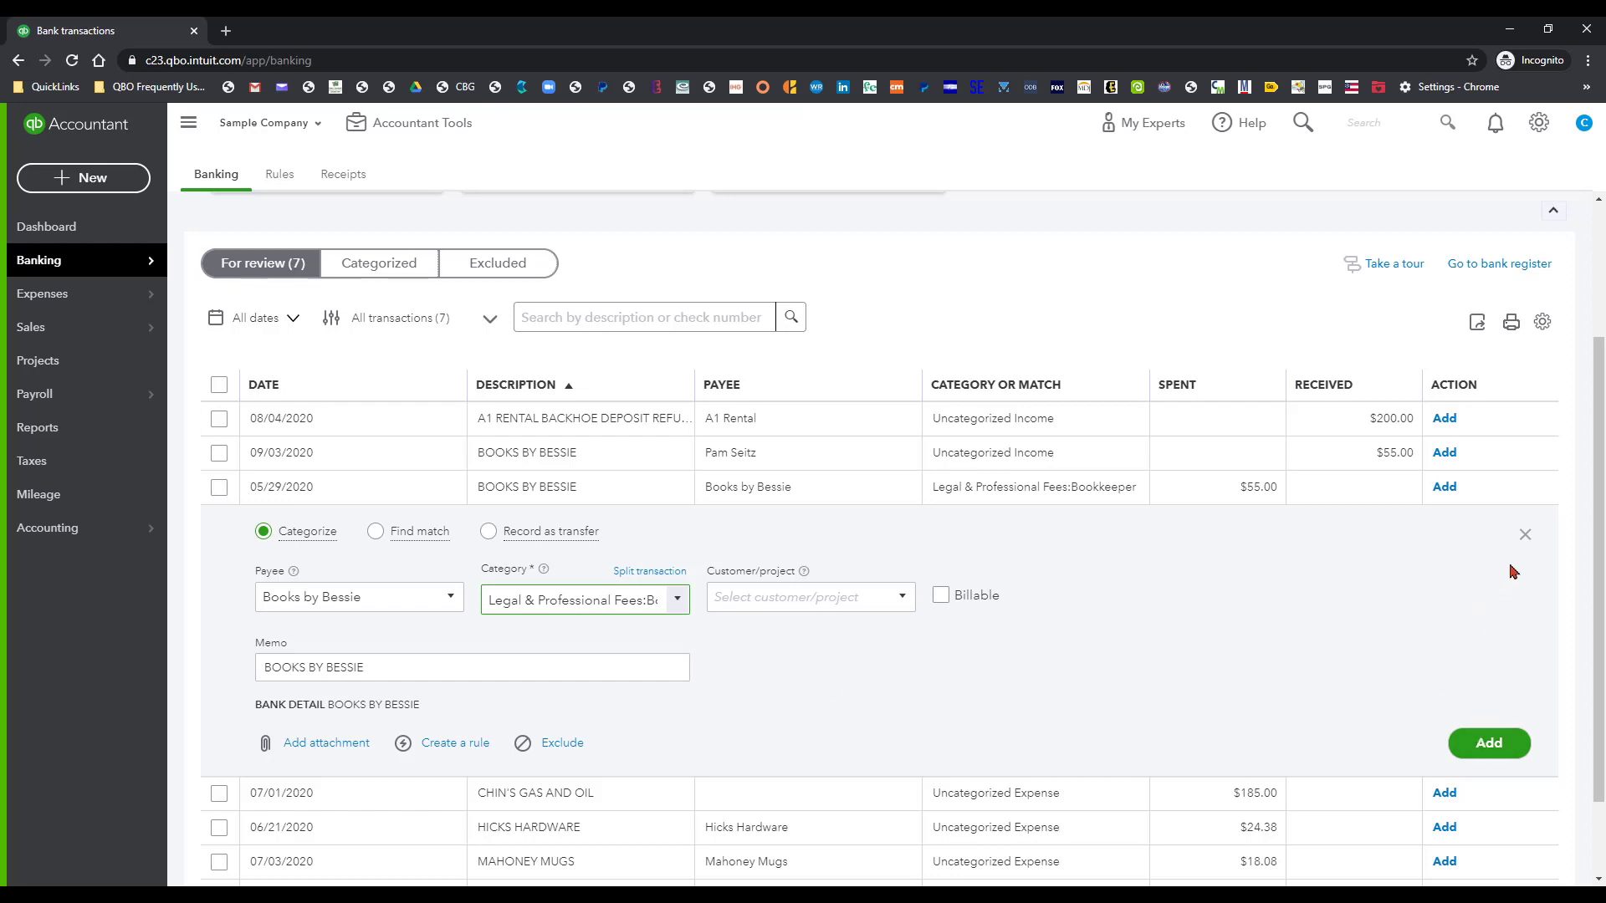
{"action": "left_click", "coordinate": [1525, 538]}
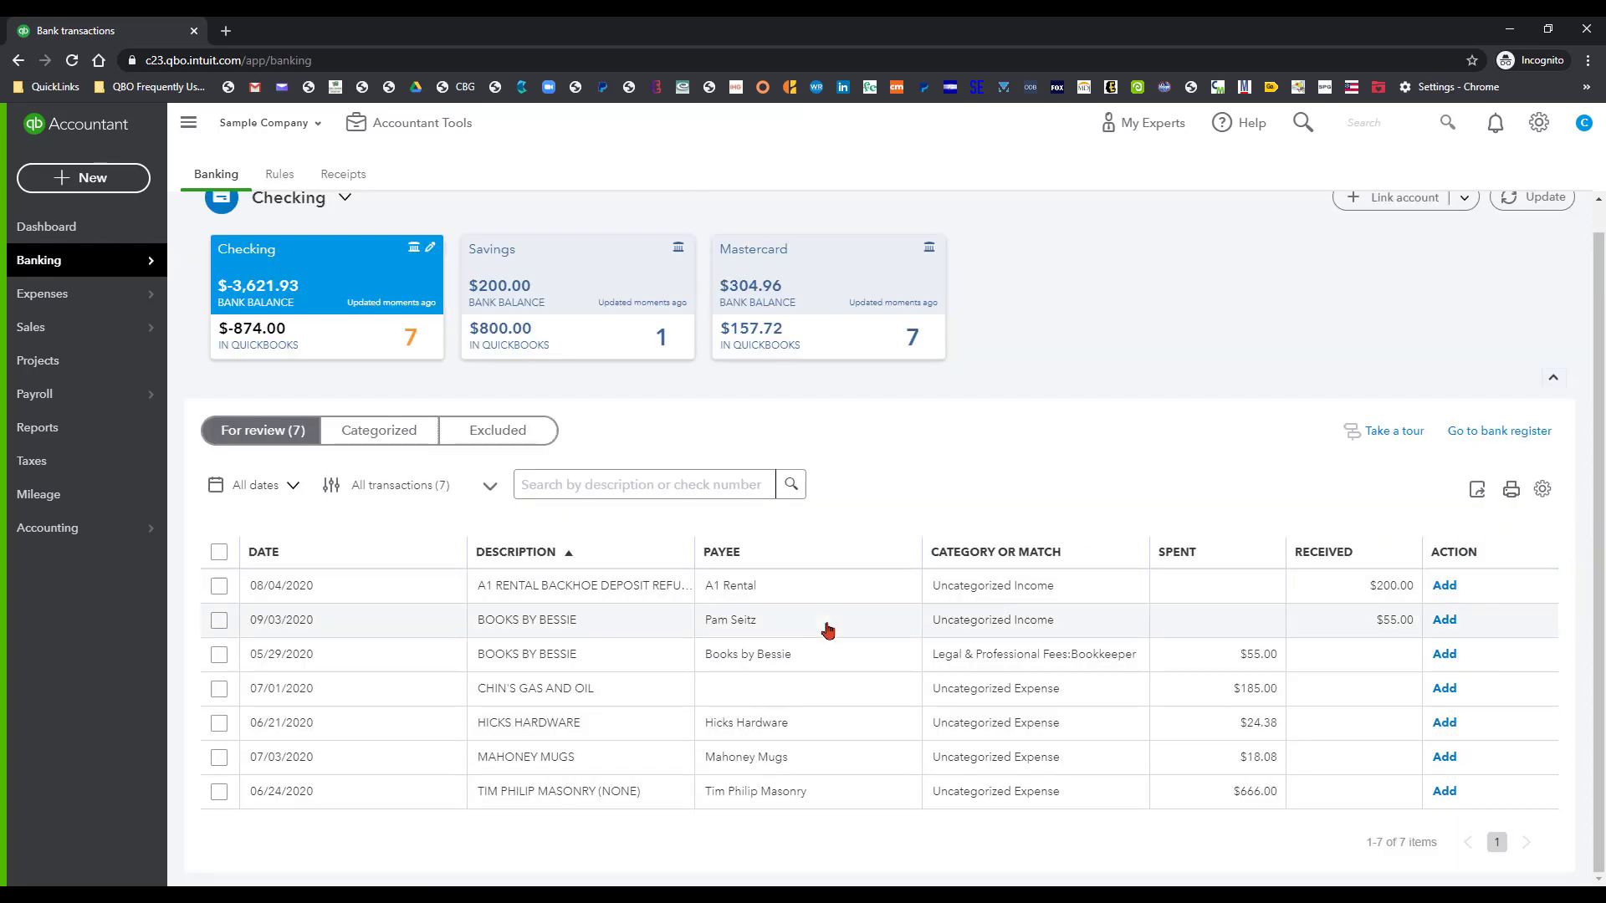
{"action": "left_click", "coordinate": [1444, 656]}
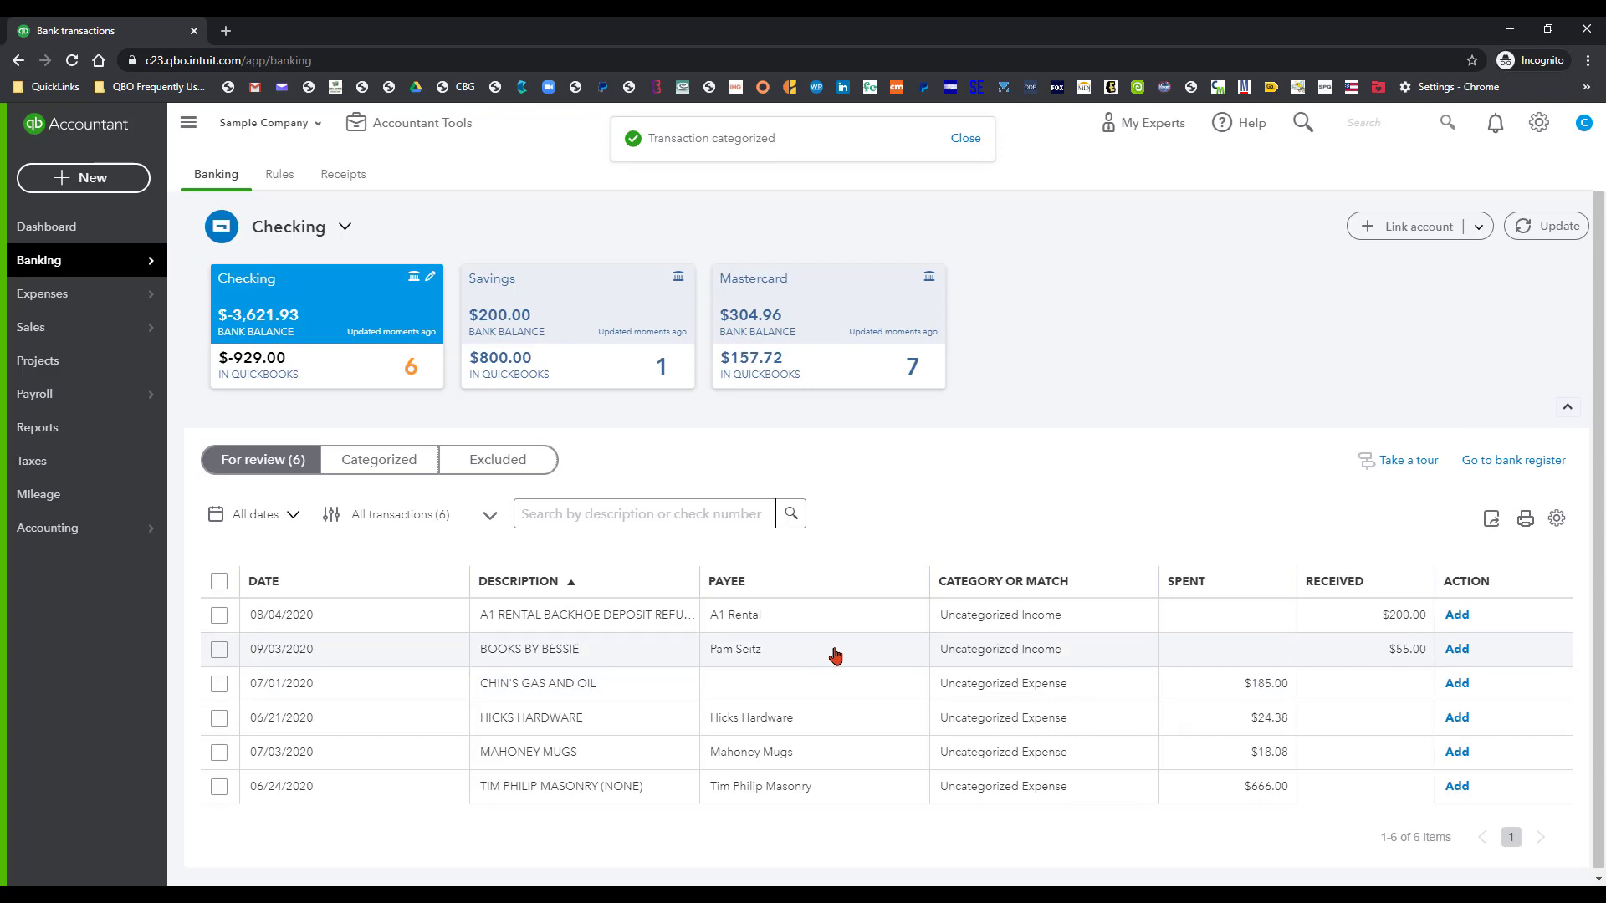
- Change the payee of the 09/03/2020 Books by Bessie deposit to the vendor Books by Bessie
{"action": "left_click", "coordinate": [834, 656]}
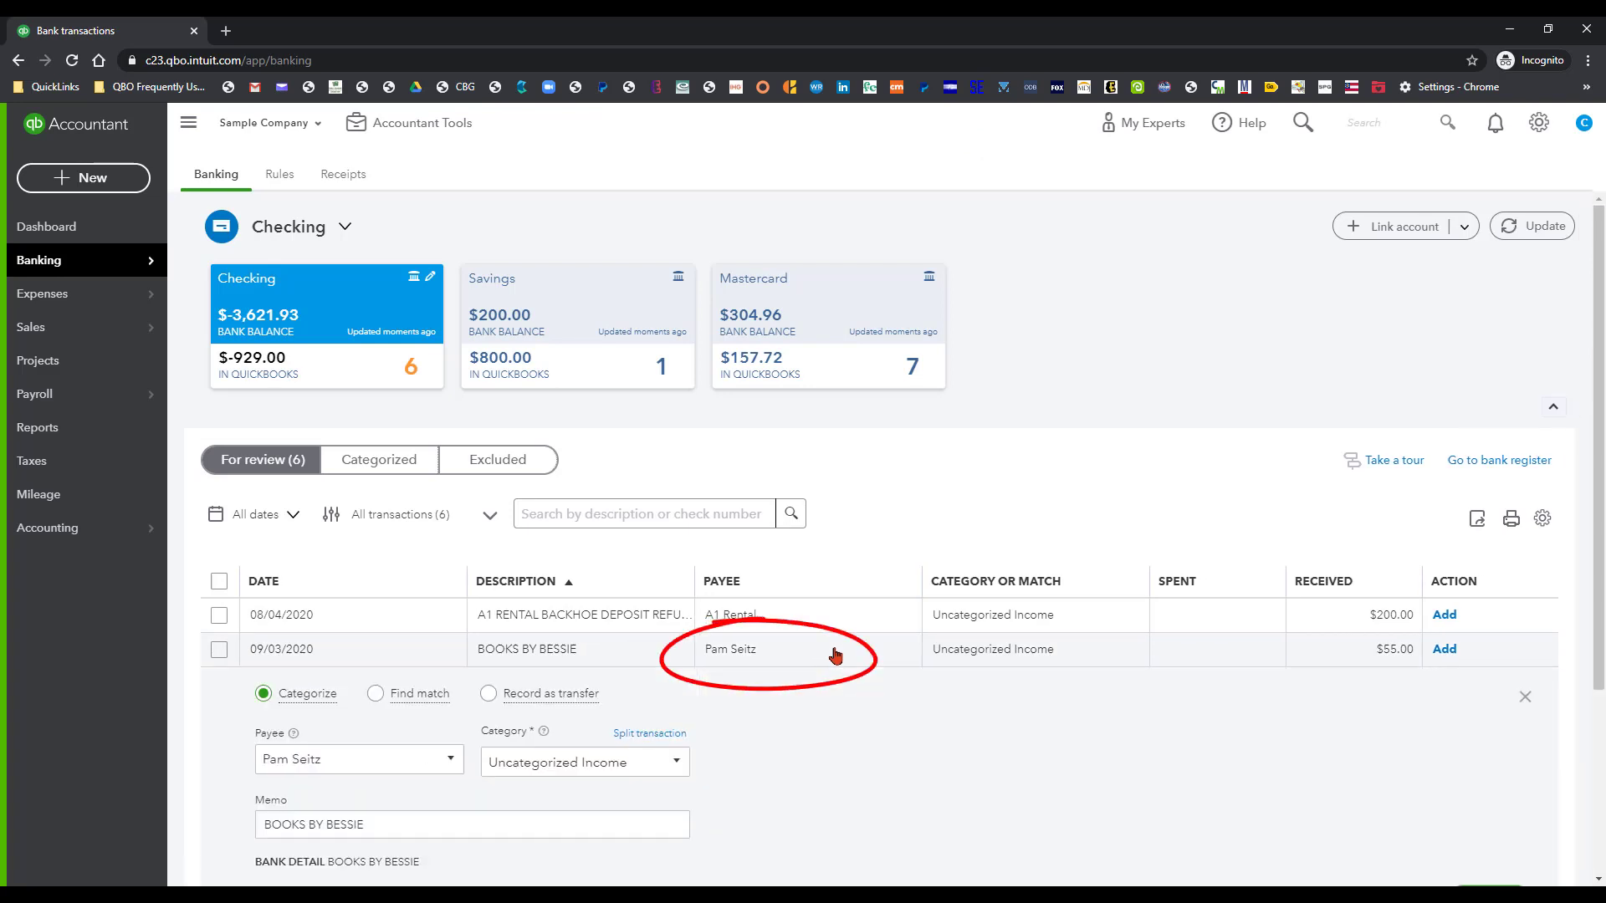
{"action": "left_click", "coordinate": [450, 761]}
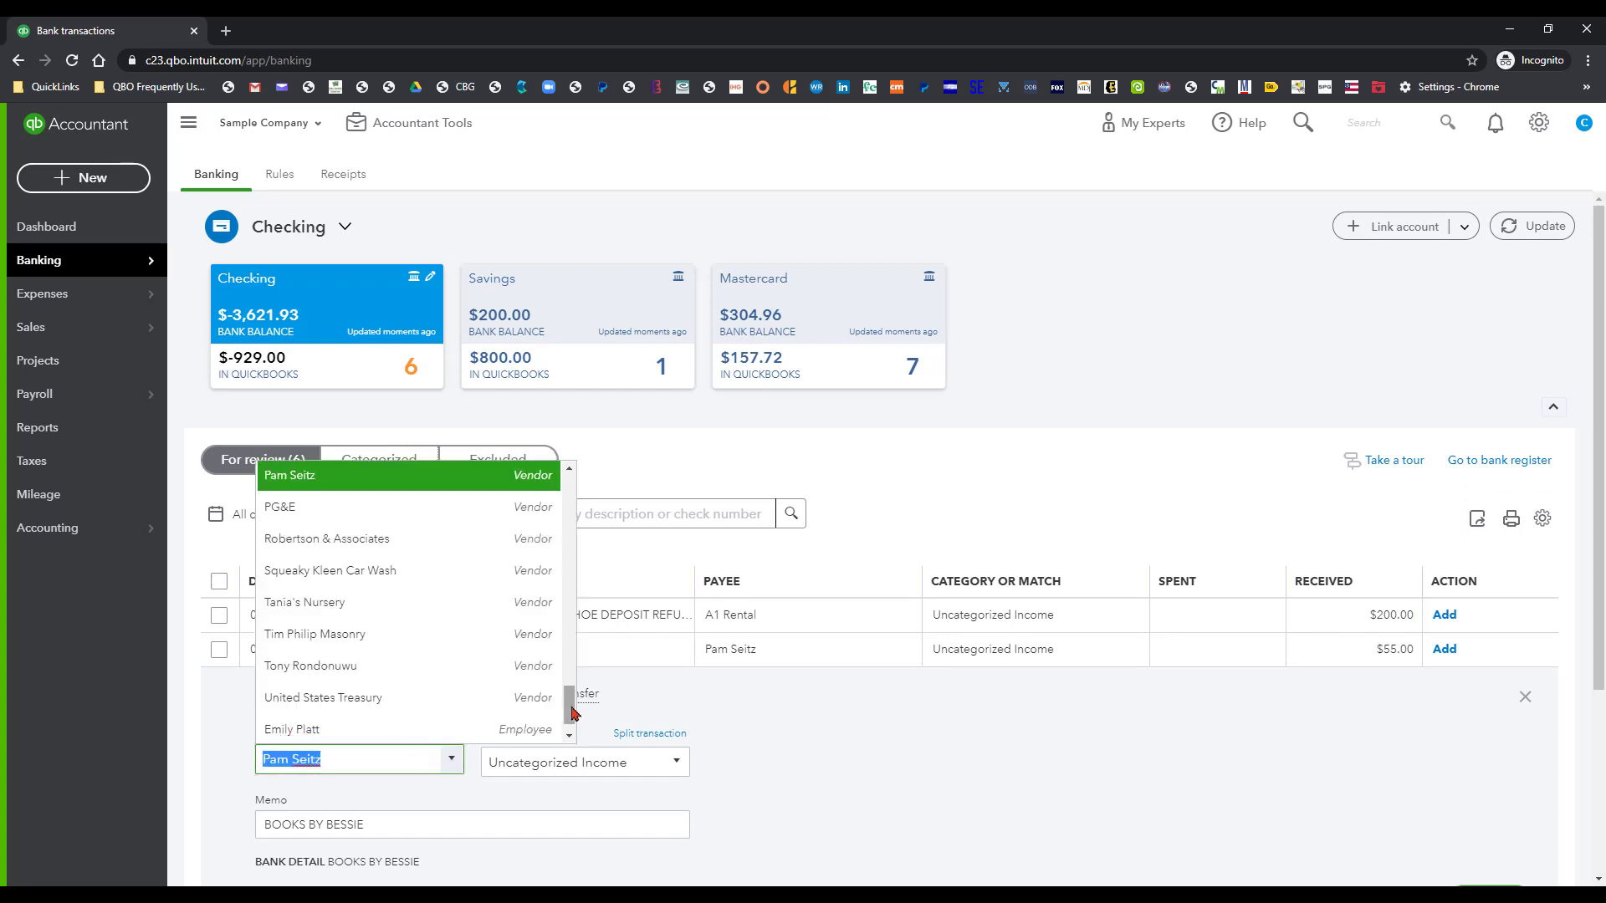
{"action": "scroll", "coordinate": [570, 705], "scroll_direction": "up", "scroll_amount": 1}
{"action": "left_click_drag", "start_coordinate": [570, 705], "coordinate": [577, 627]}
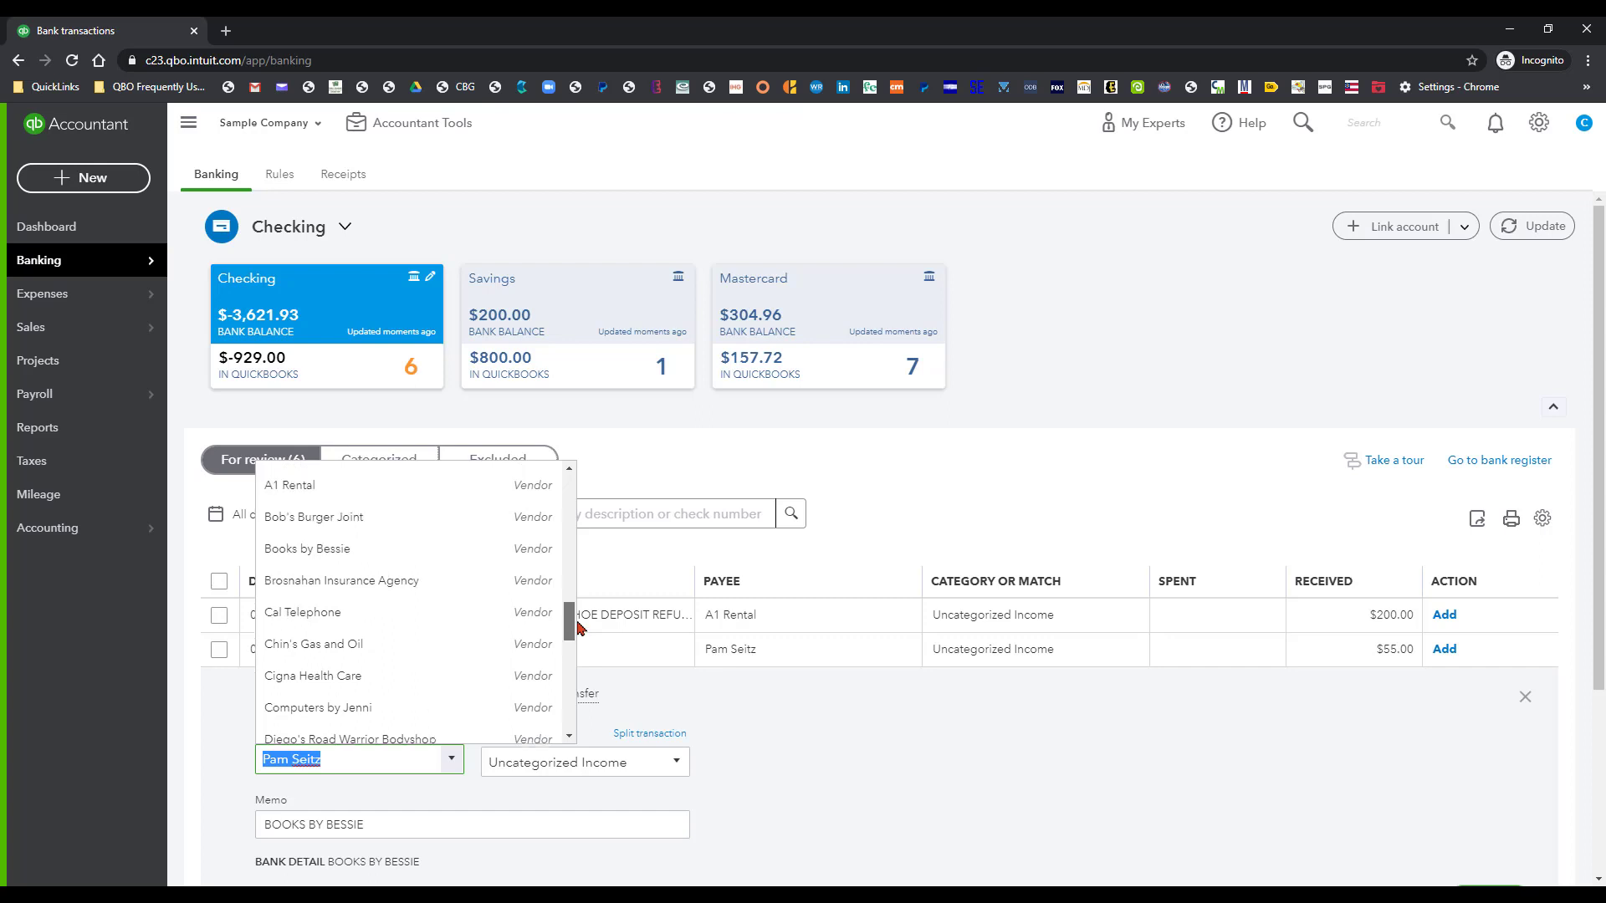
{"action": "left_click", "coordinate": [334, 550]}
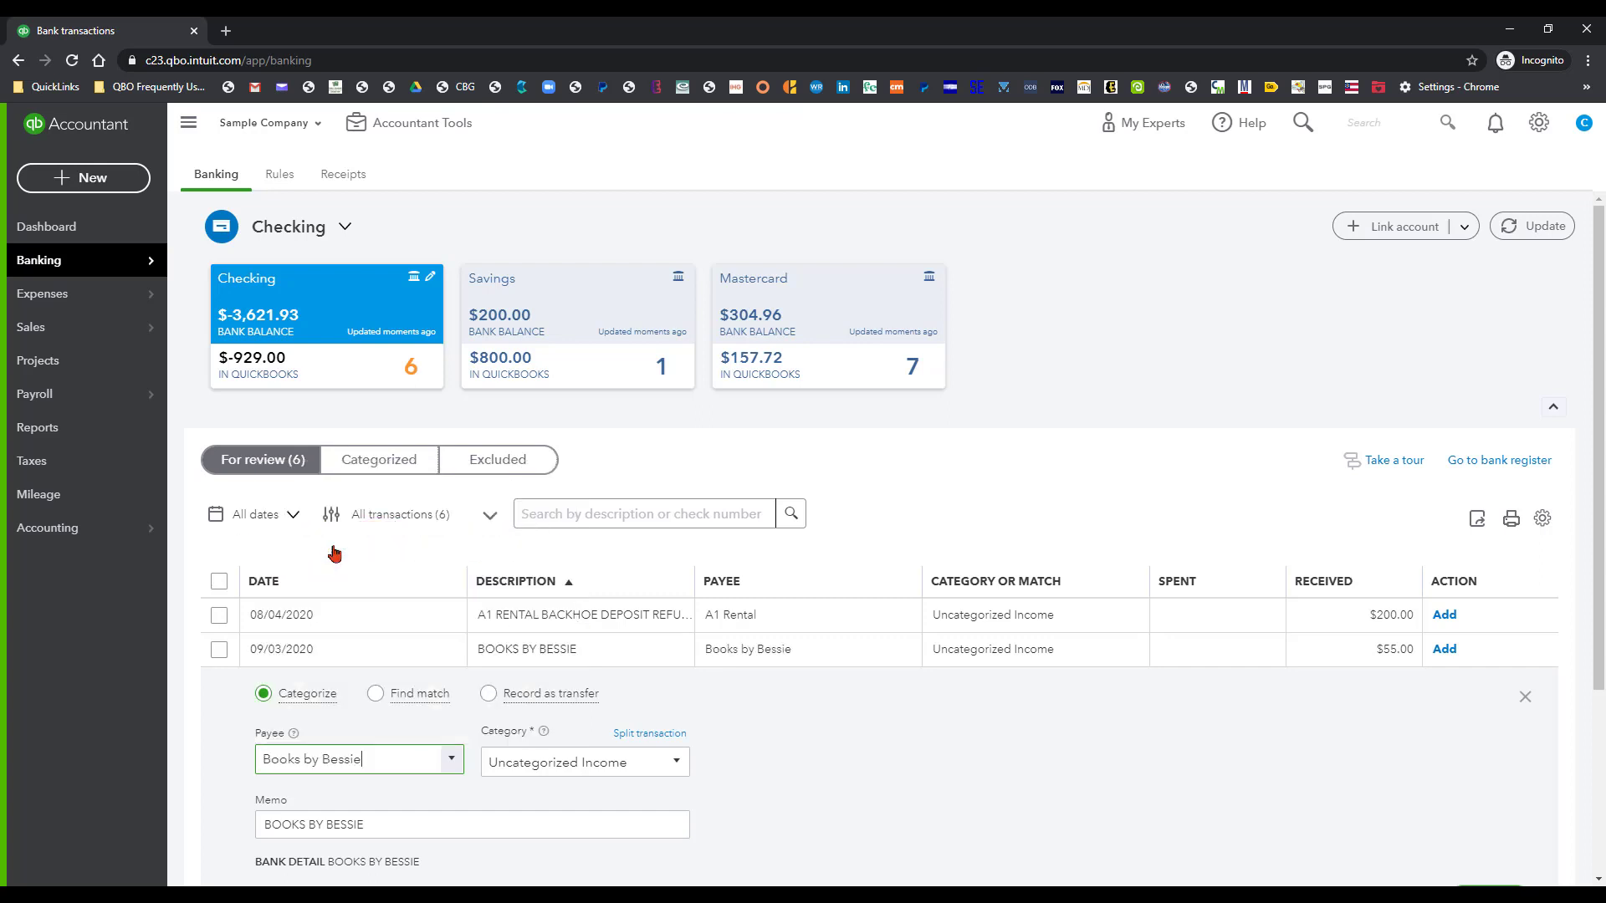
- Categorize the 09/03/2020 Books by Bessie deposit as Legal & Professional Fees:Bookkeeper and add it to the books
{"action": "left_click", "coordinate": [636, 766]}
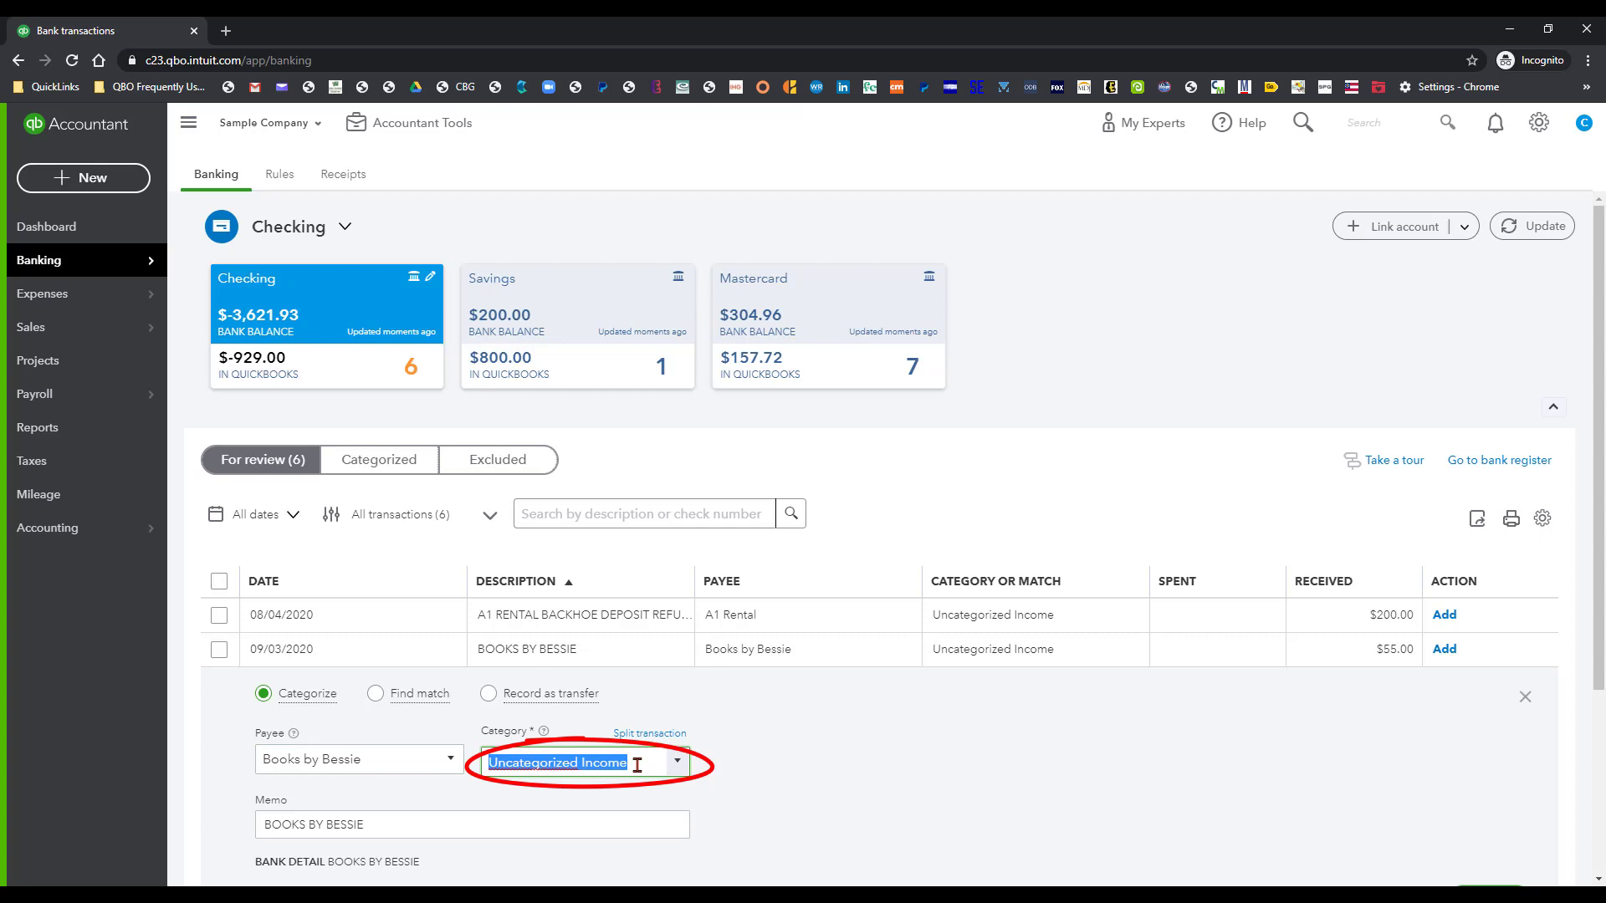
{"action": "type", "text": "book"}
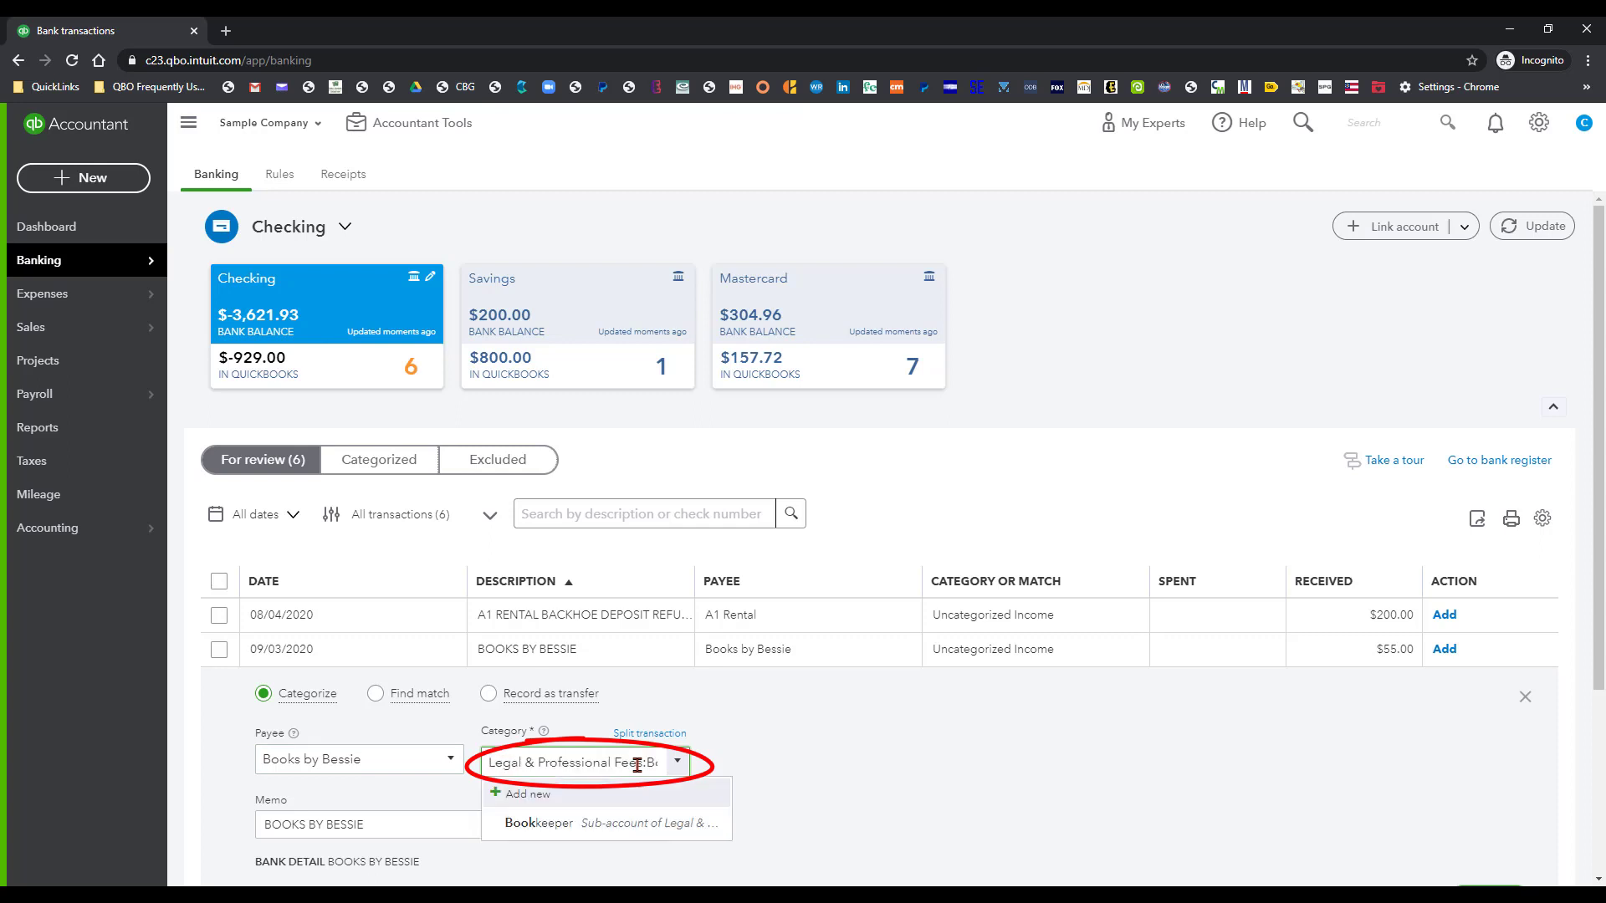
{"action": "left_click", "coordinate": [627, 824]}
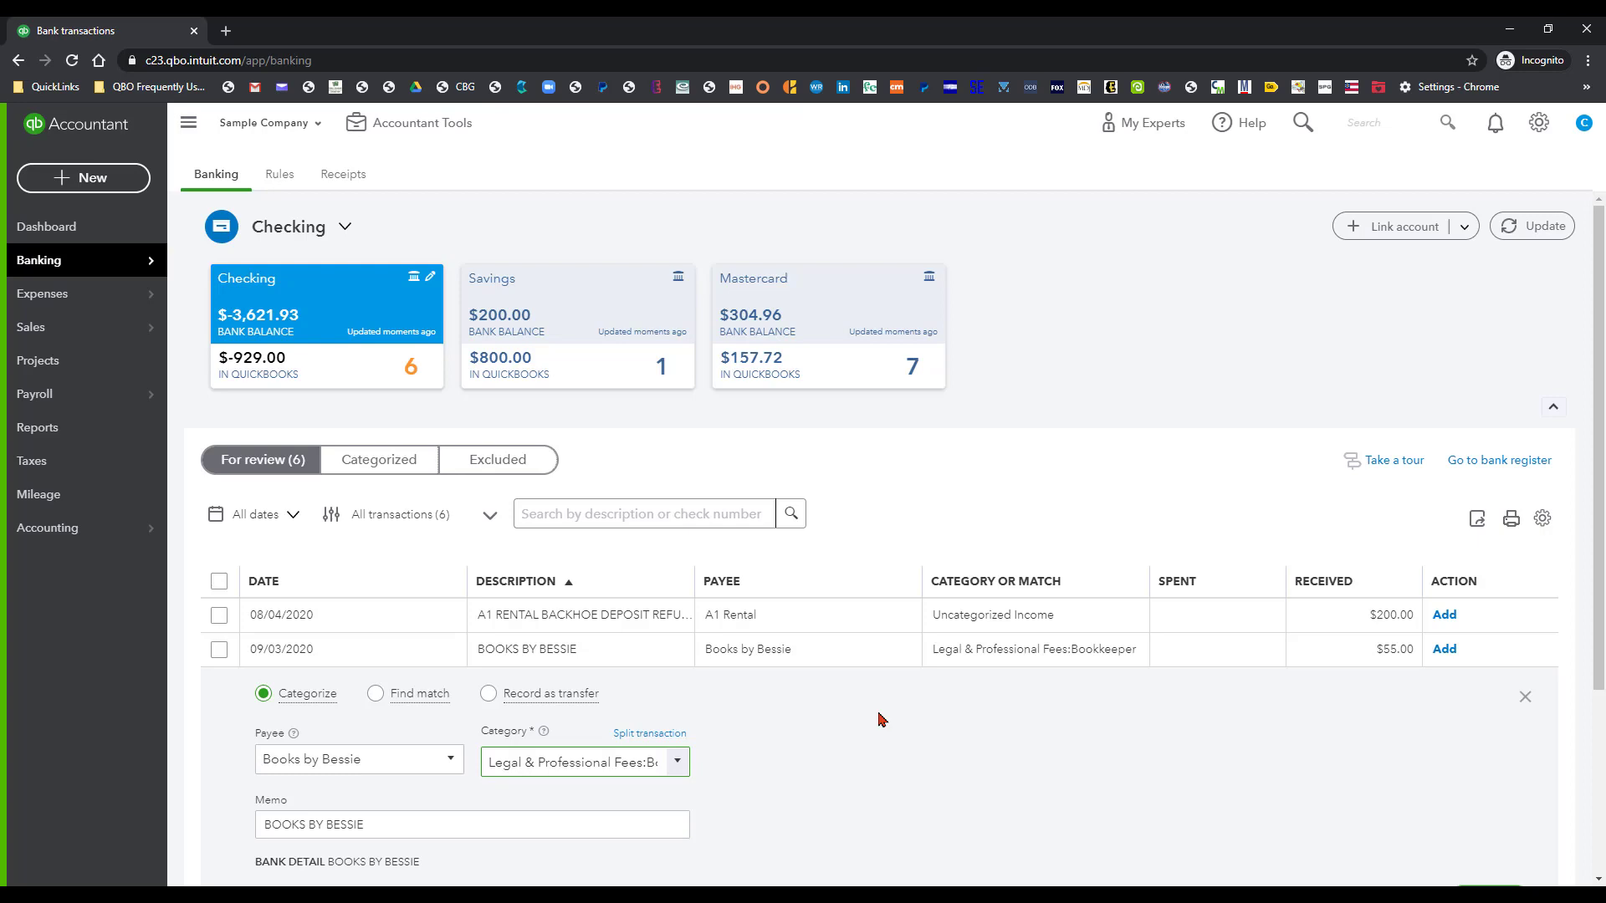
{"action": "scroll", "coordinate": [806, 702], "scroll_direction": "down", "scroll_amount": 2}
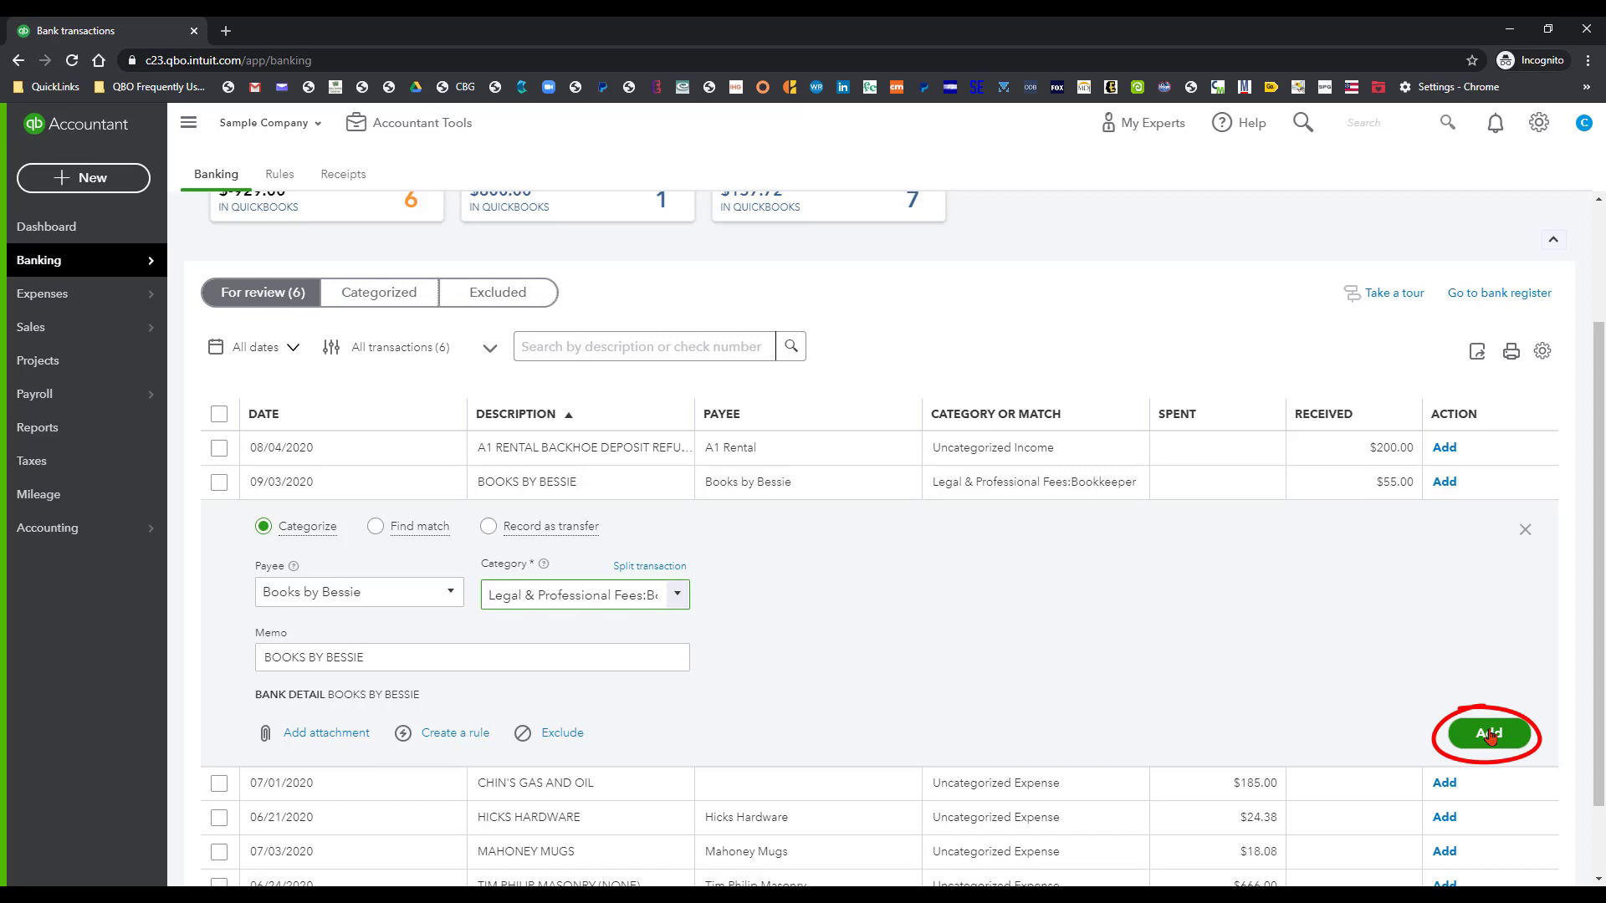
{"action": "left_click", "coordinate": [1489, 733]}
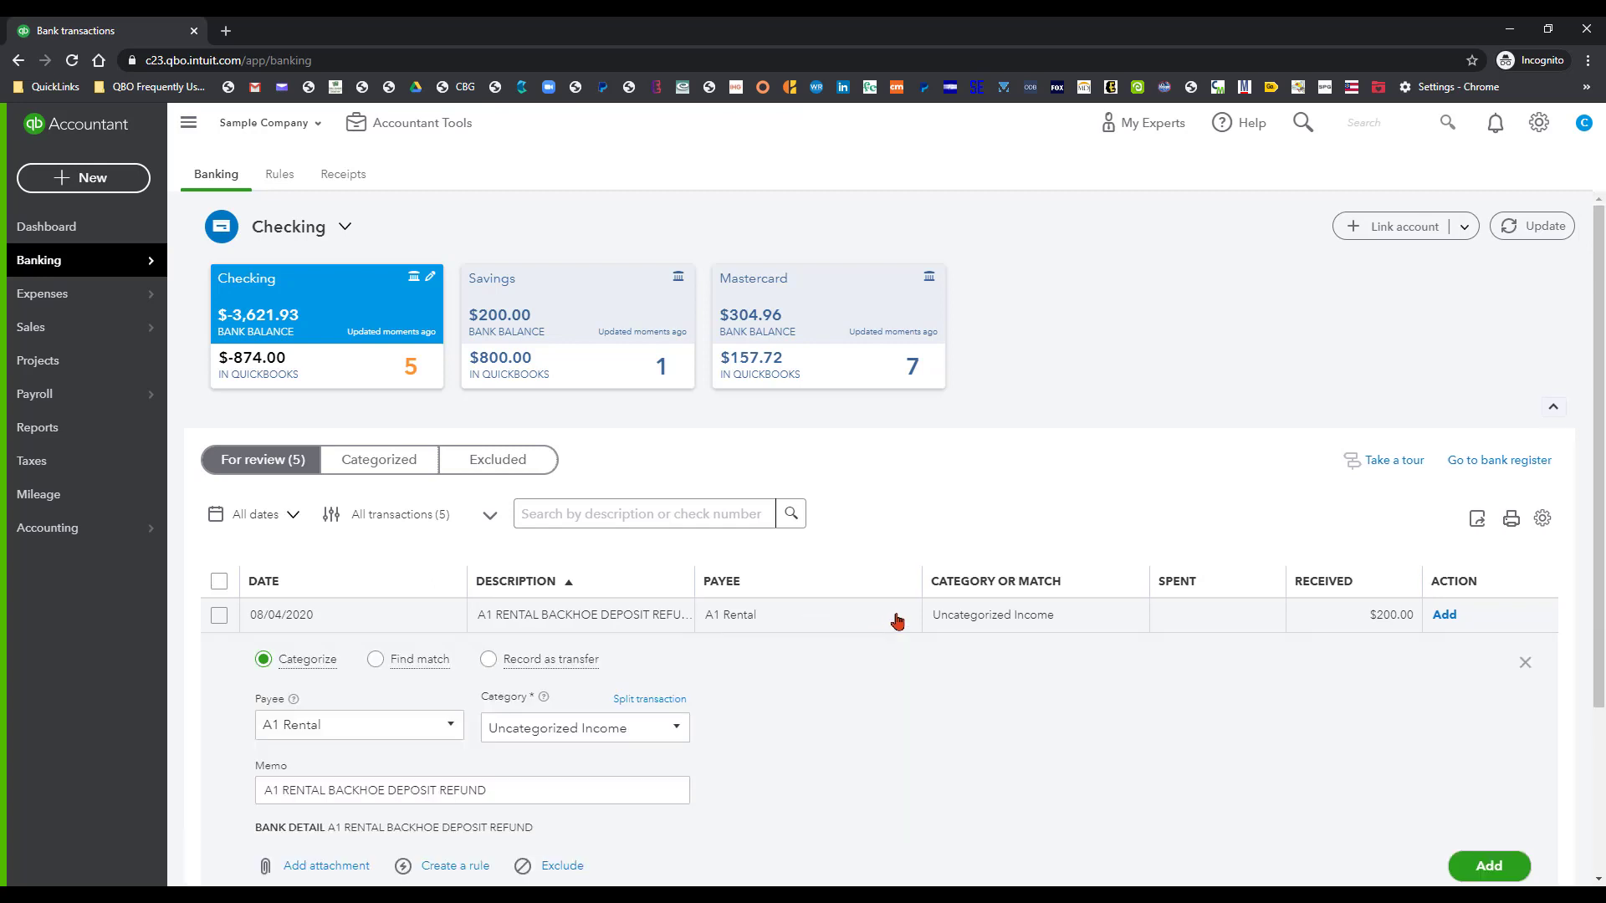
- Categorize the 08/04/2020 A1 Rental backhoe deposit refund as Job Expenses:Equipment Rental and add it to the books
{"action": "left_click", "coordinate": [678, 730]}
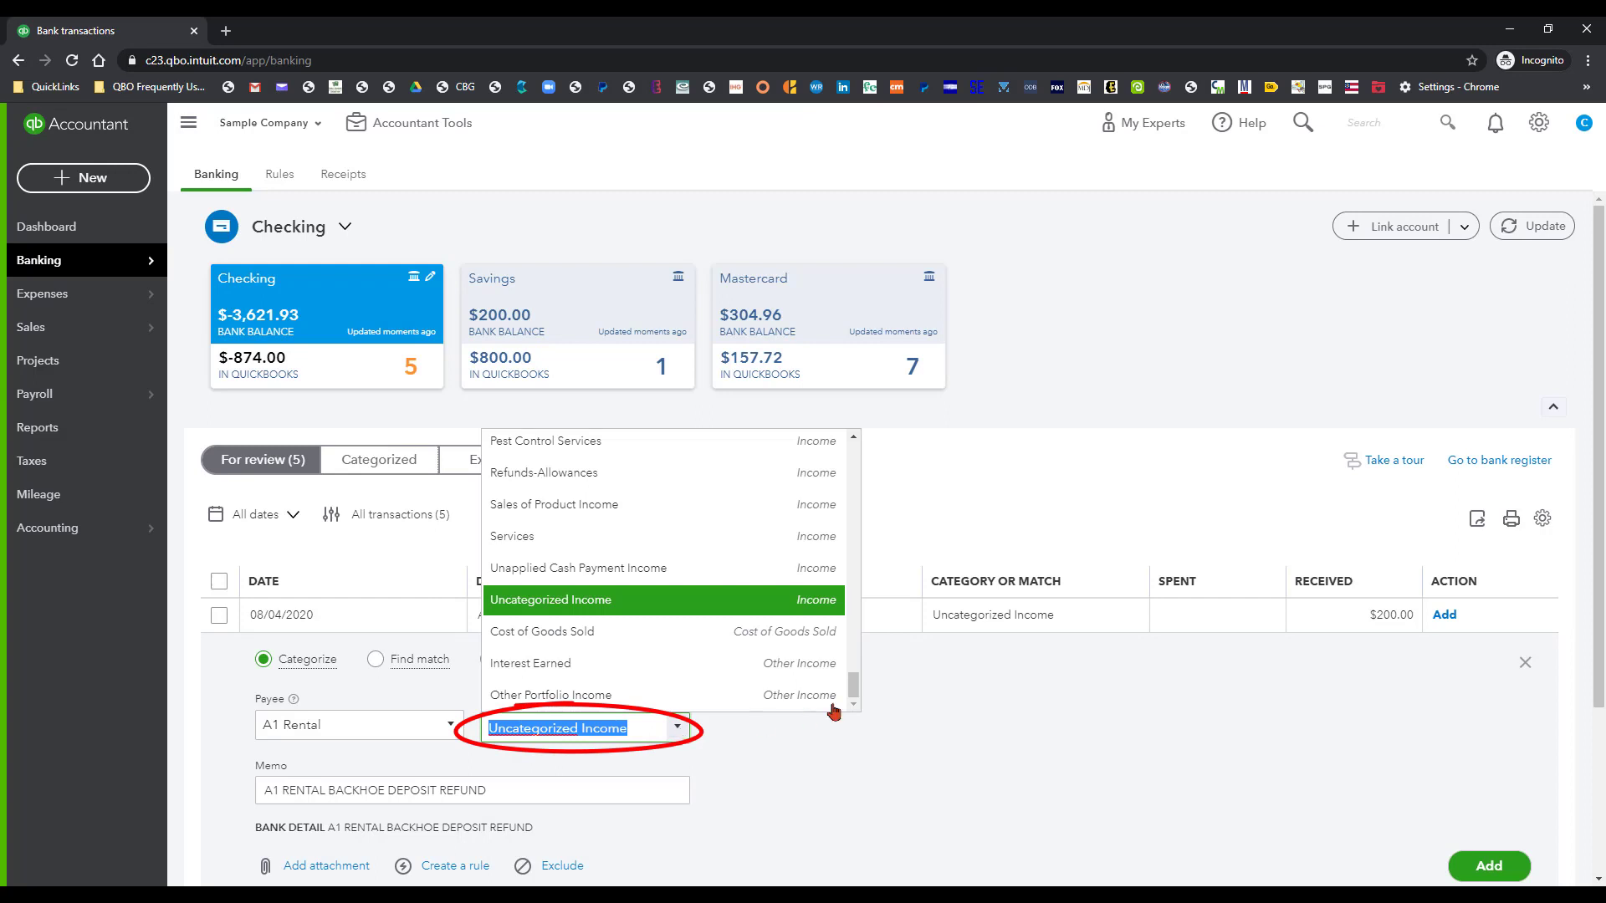
{"action": "left_click_drag", "start_coordinate": [853, 693], "coordinate": [858, 670]}
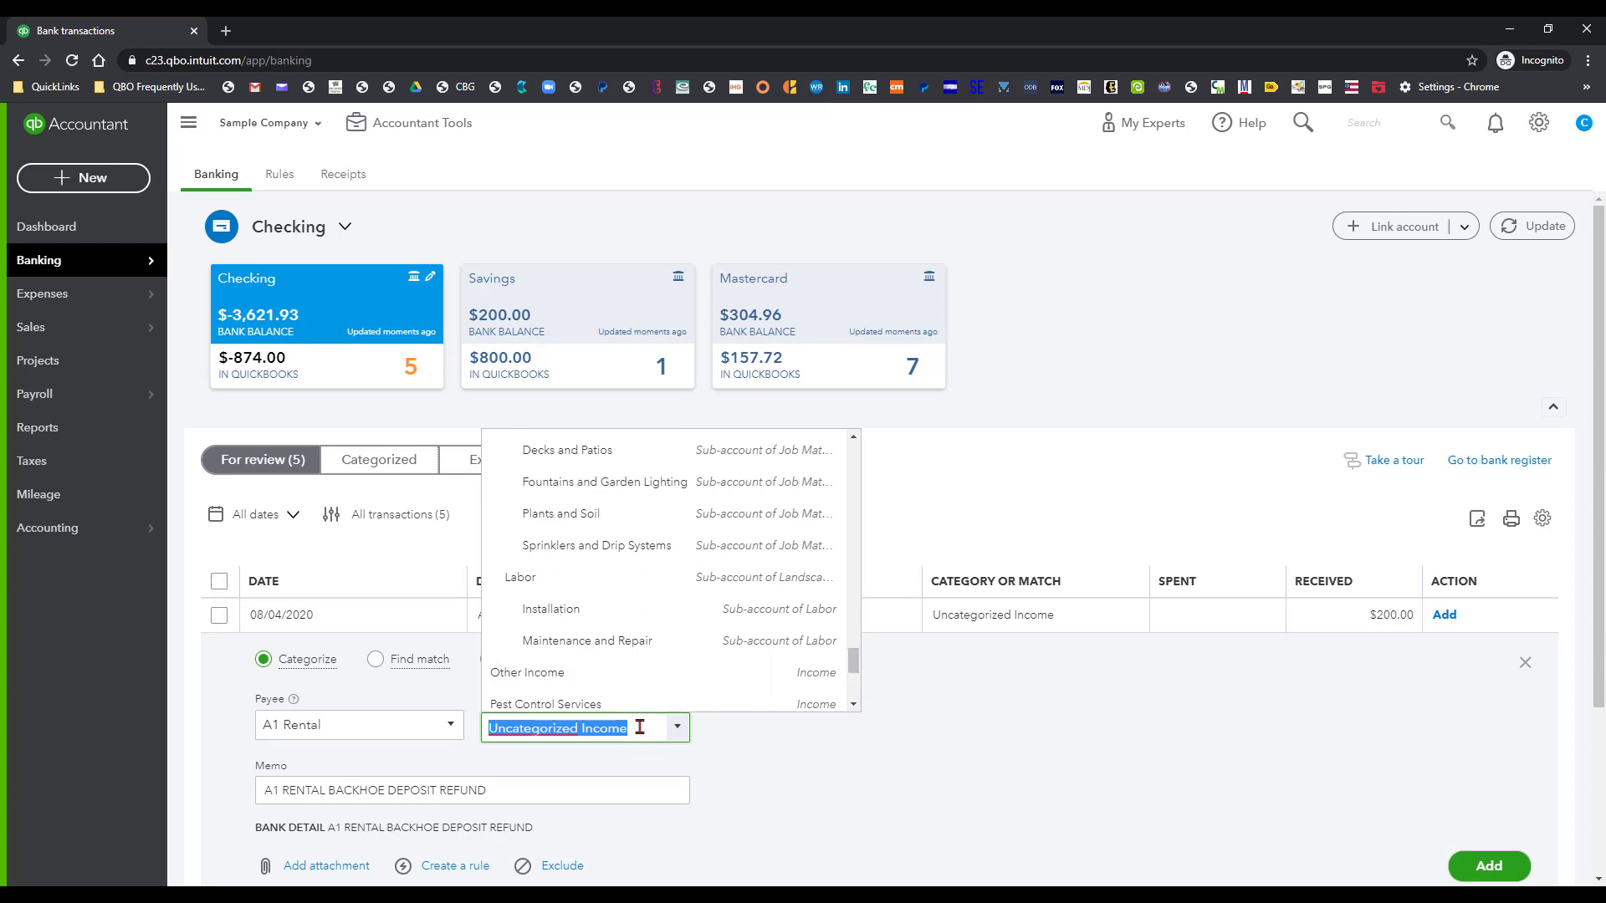
{"action": "type", "text": "Equipme"}
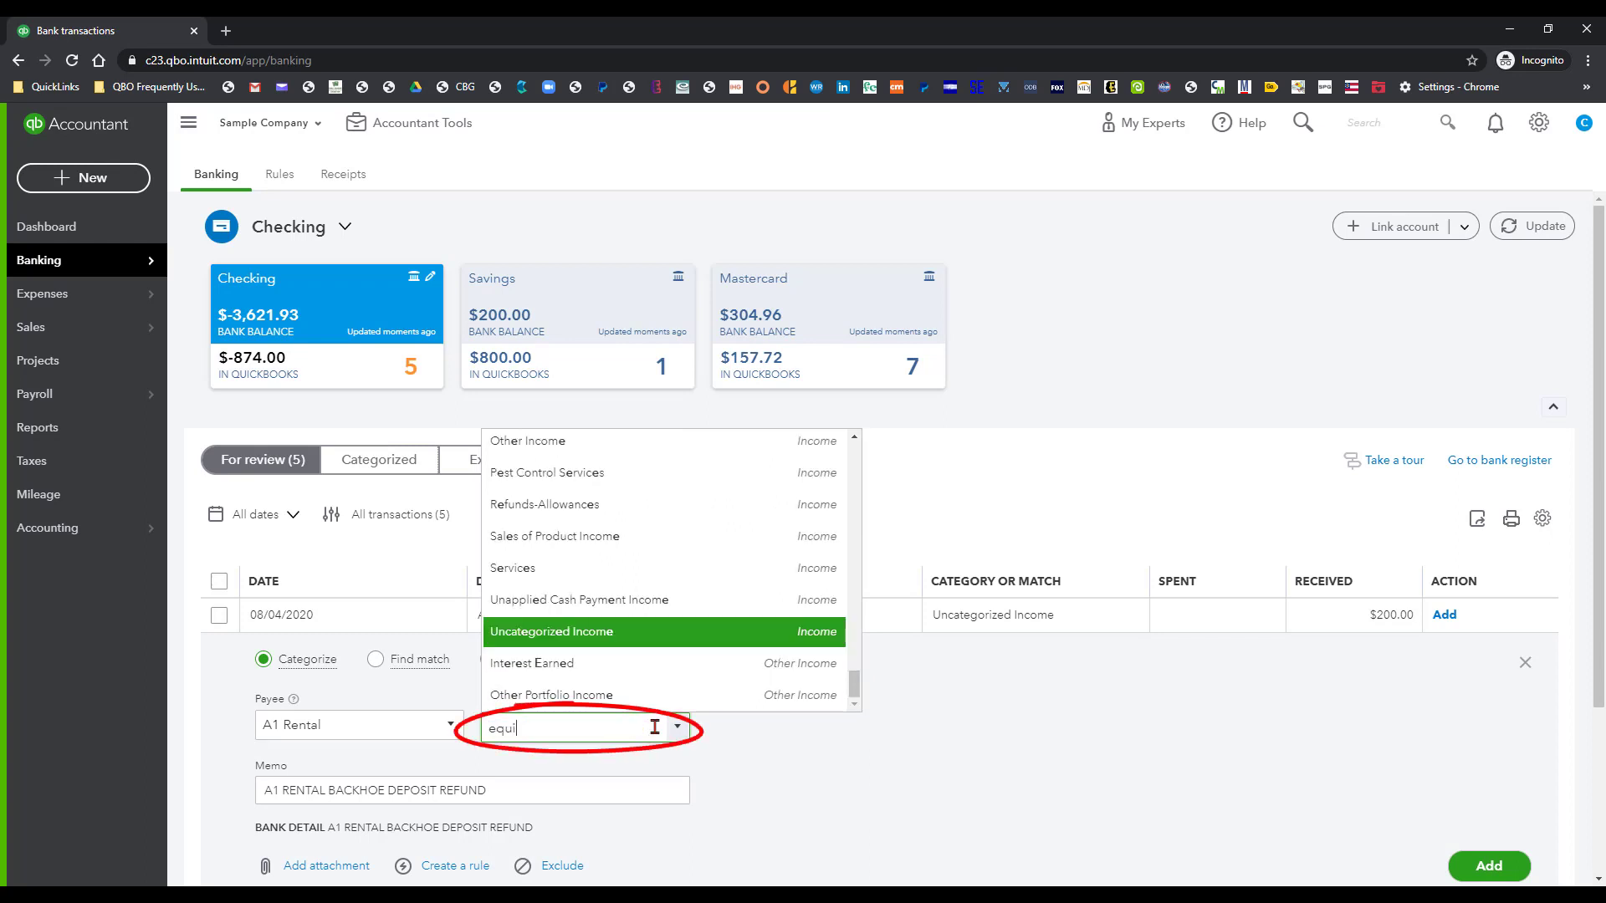
{"action": "type", "text": "nt Rental"}
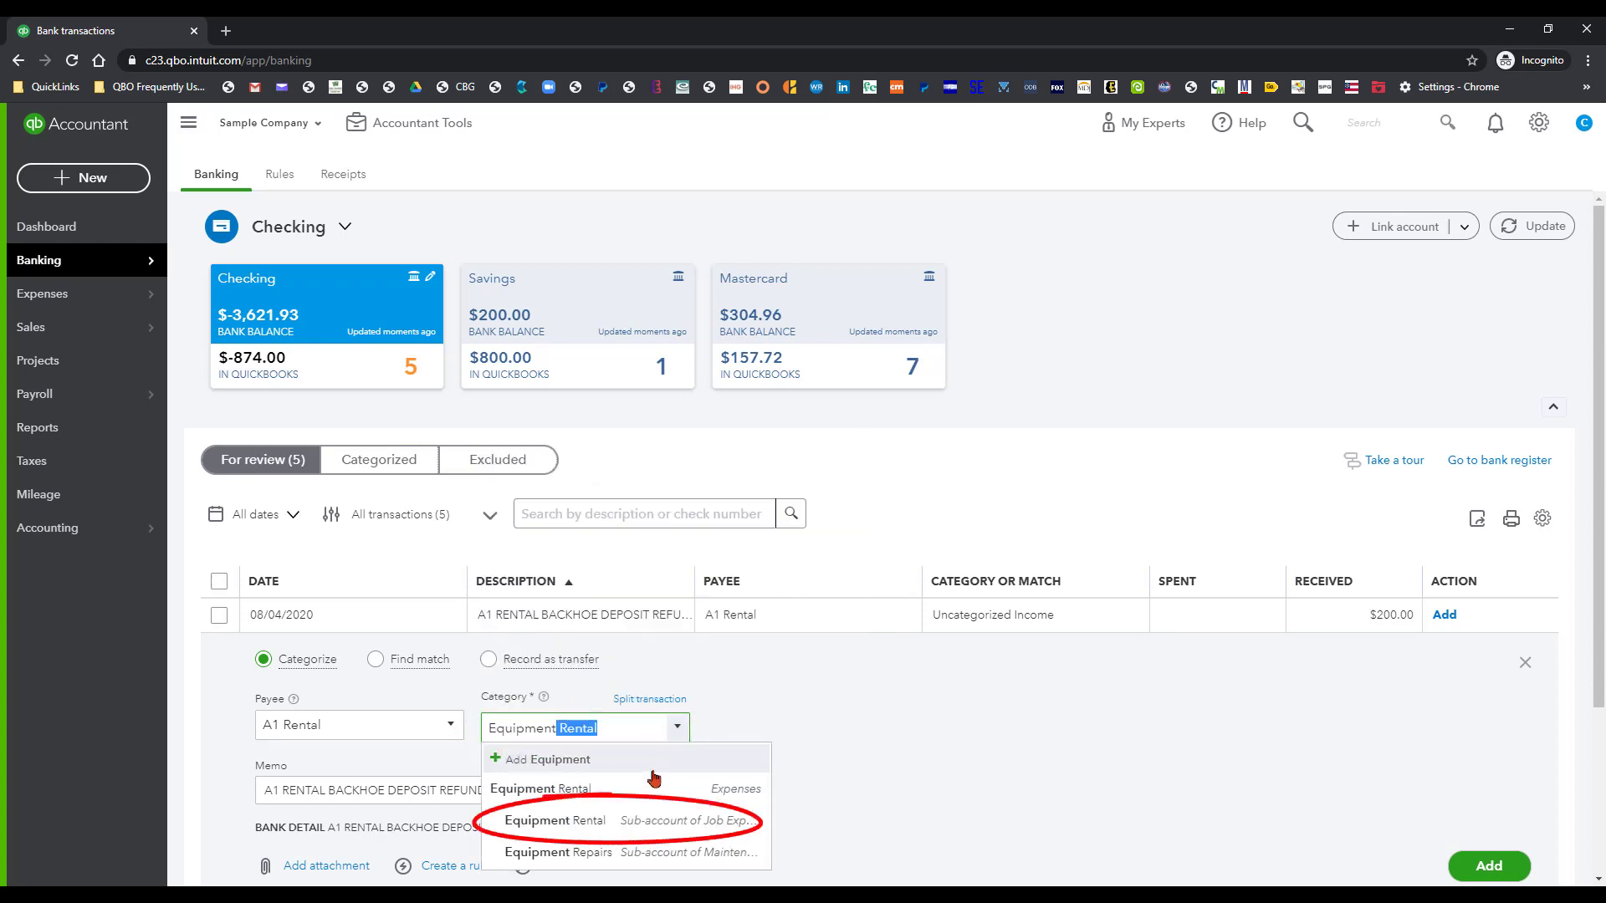
{"action": "left_click", "coordinate": [662, 823]}
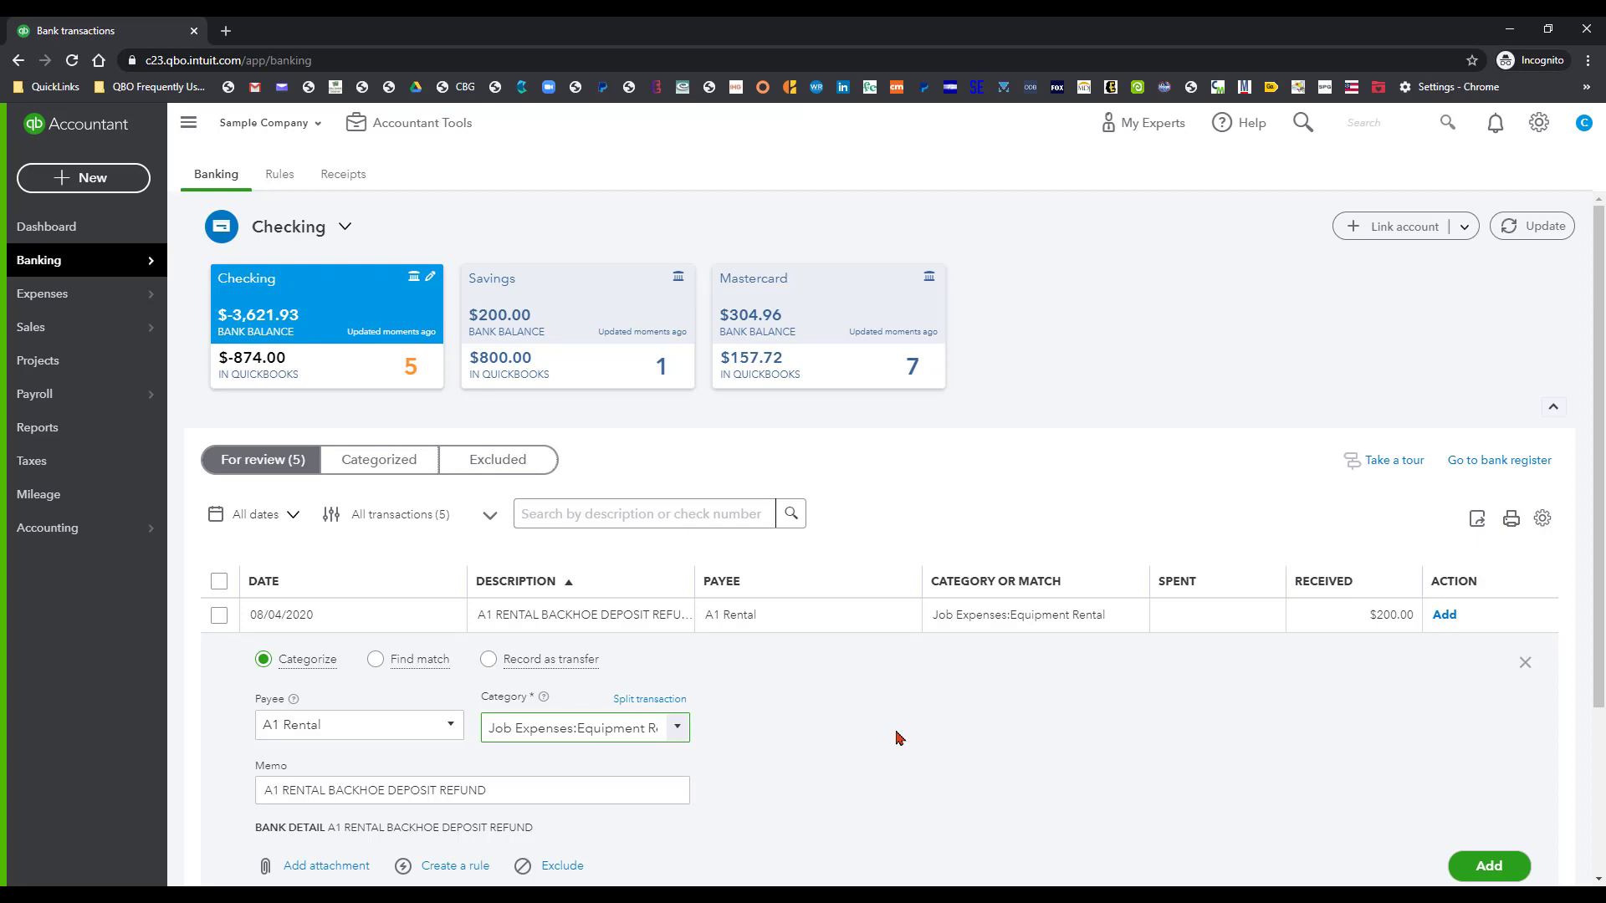
{"action": "left_click", "coordinate": [1482, 868]}
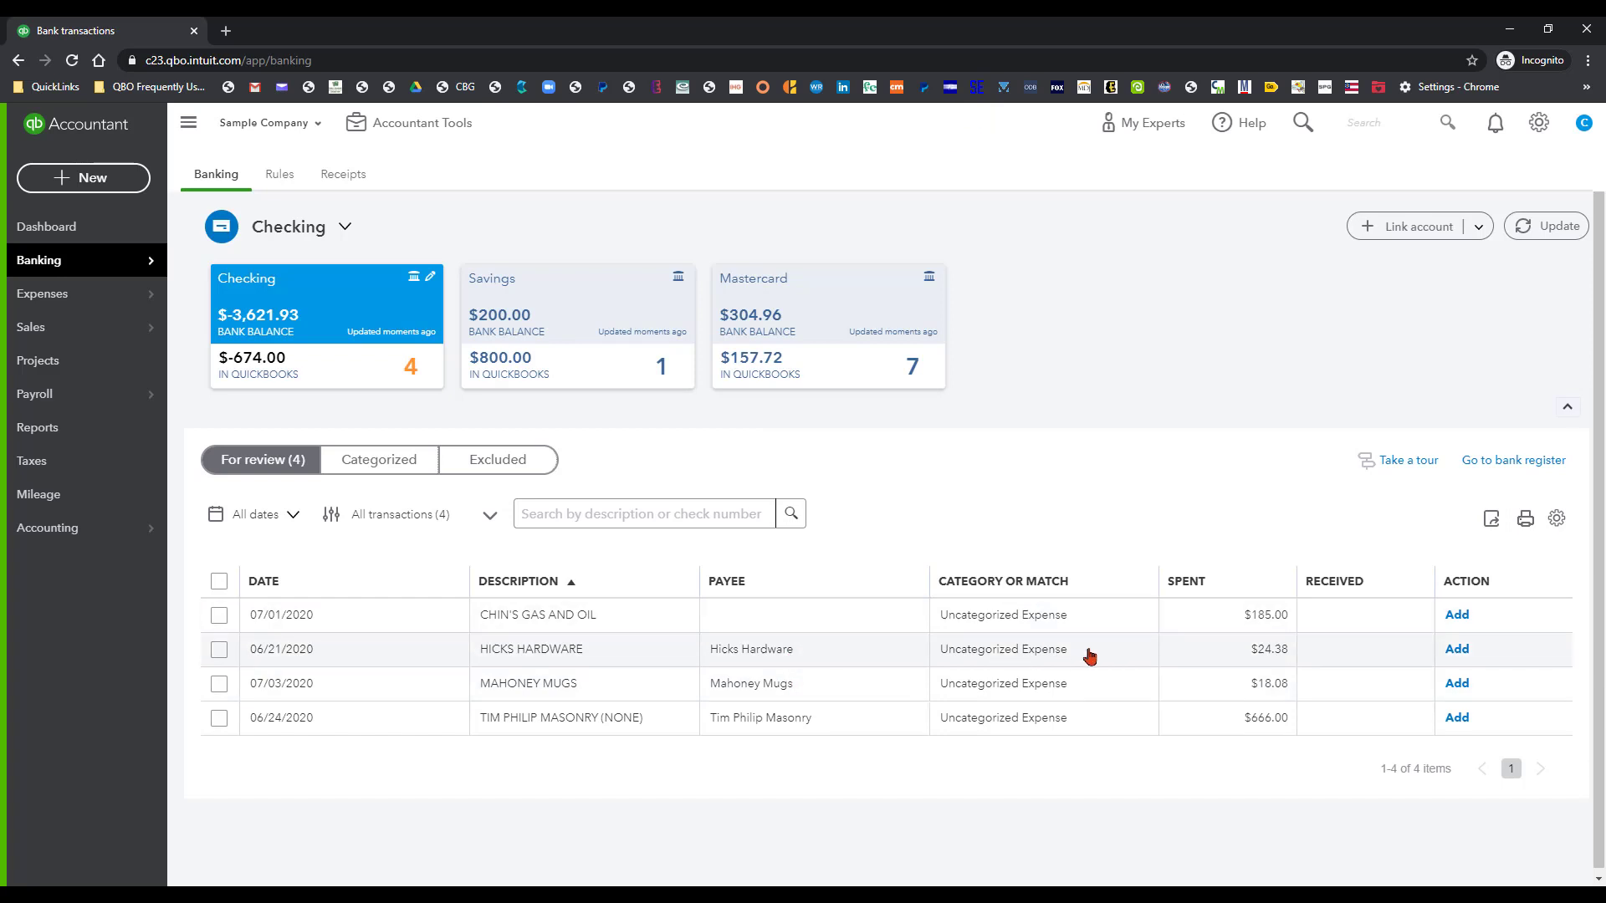
- Categorize the 06/21/2020 Hicks Hardware expense as Plants and Soil under Landscaping Services:Job Materials and add it to the books
{"action": "left_click", "coordinate": [1088, 656]}
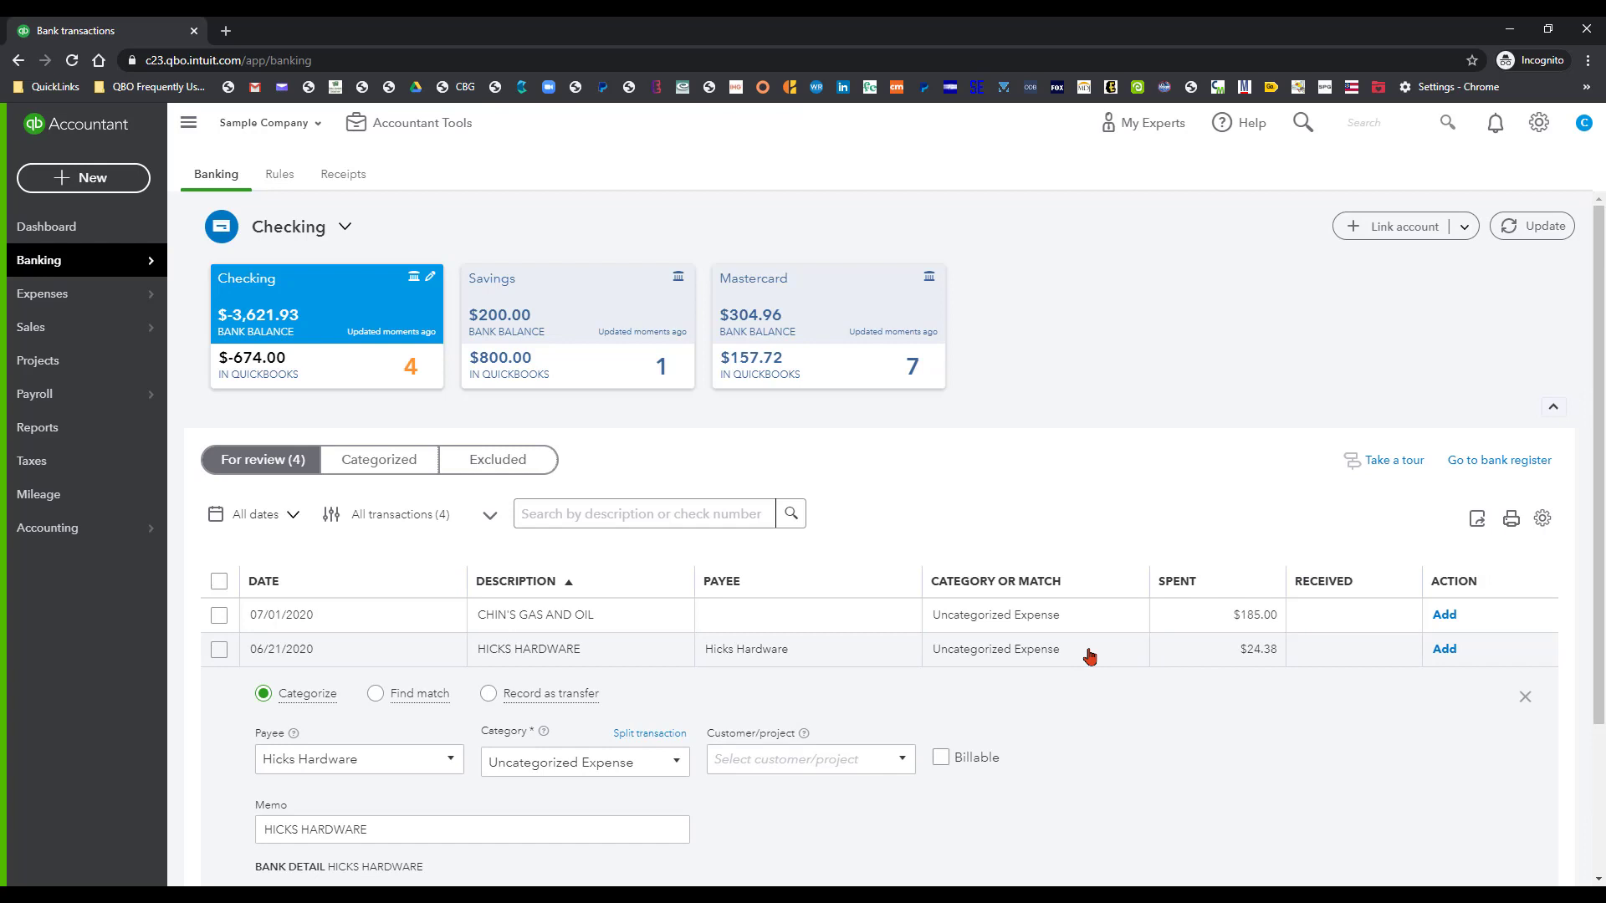
{"action": "left_click", "coordinate": [681, 766]}
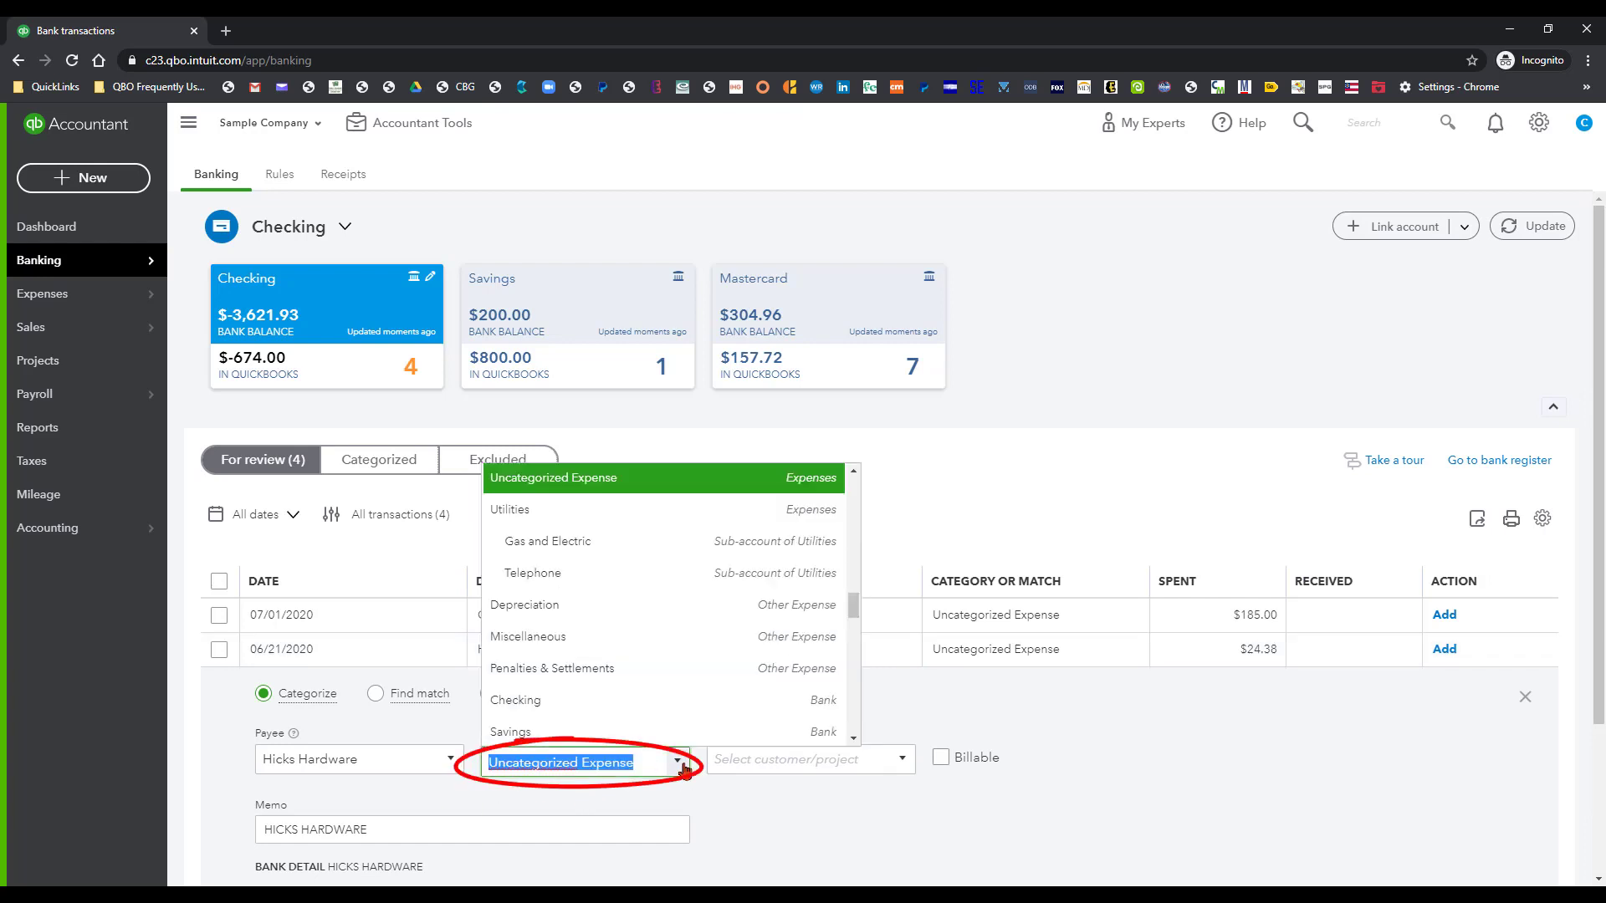
{"action": "type", "text": "Job Expenses"}
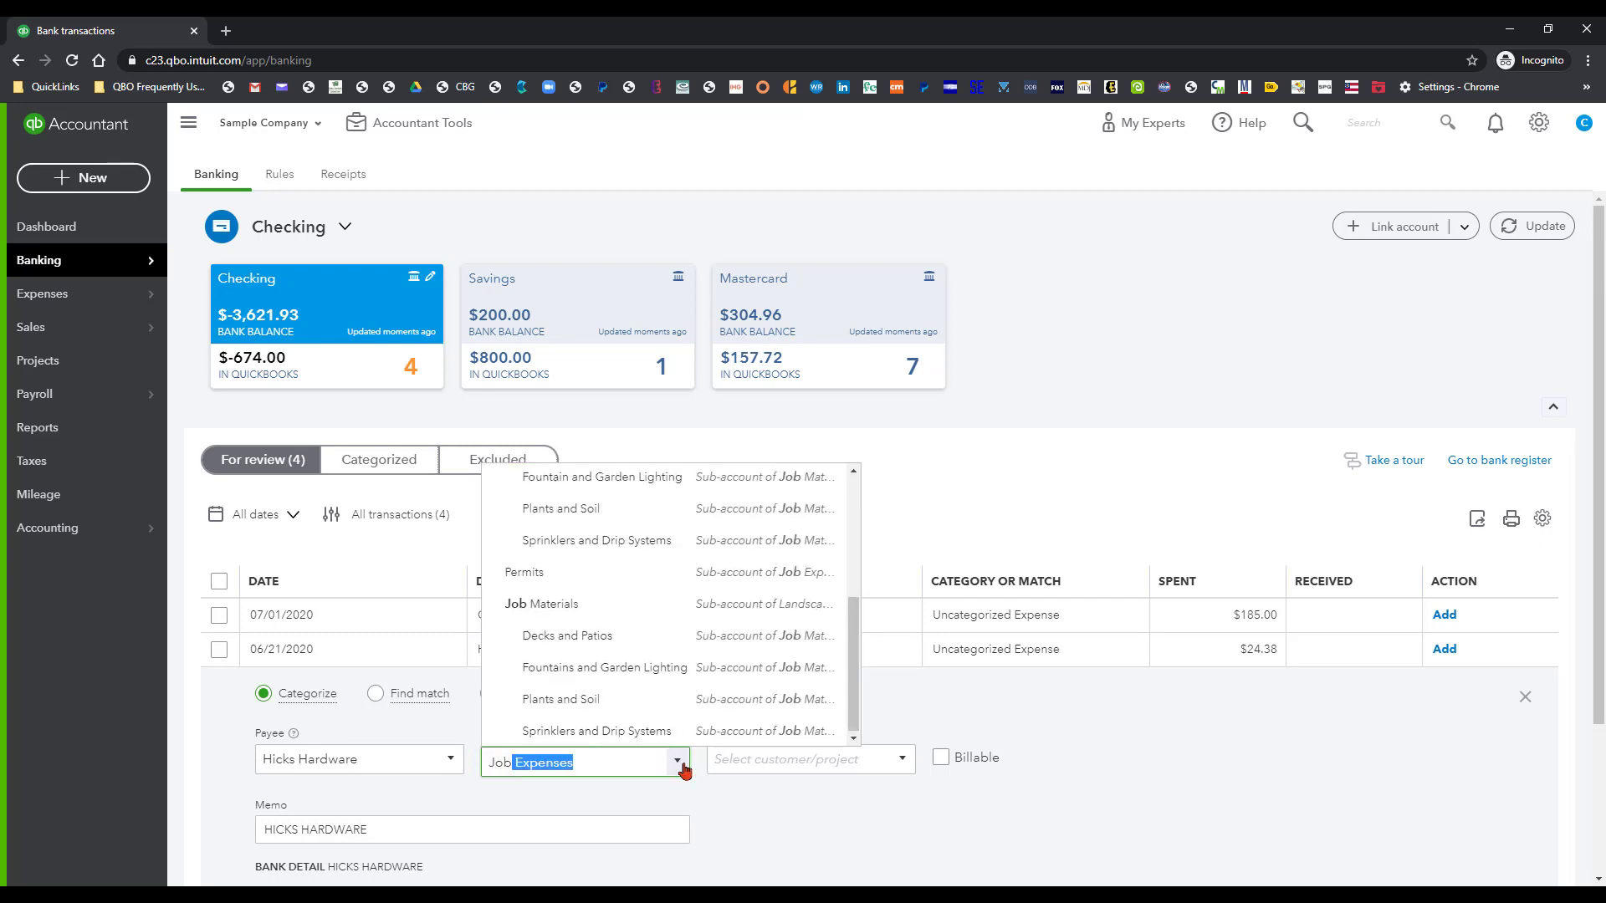
{"action": "left_click_drag", "start_coordinate": [853, 617], "coordinate": [853, 644]}
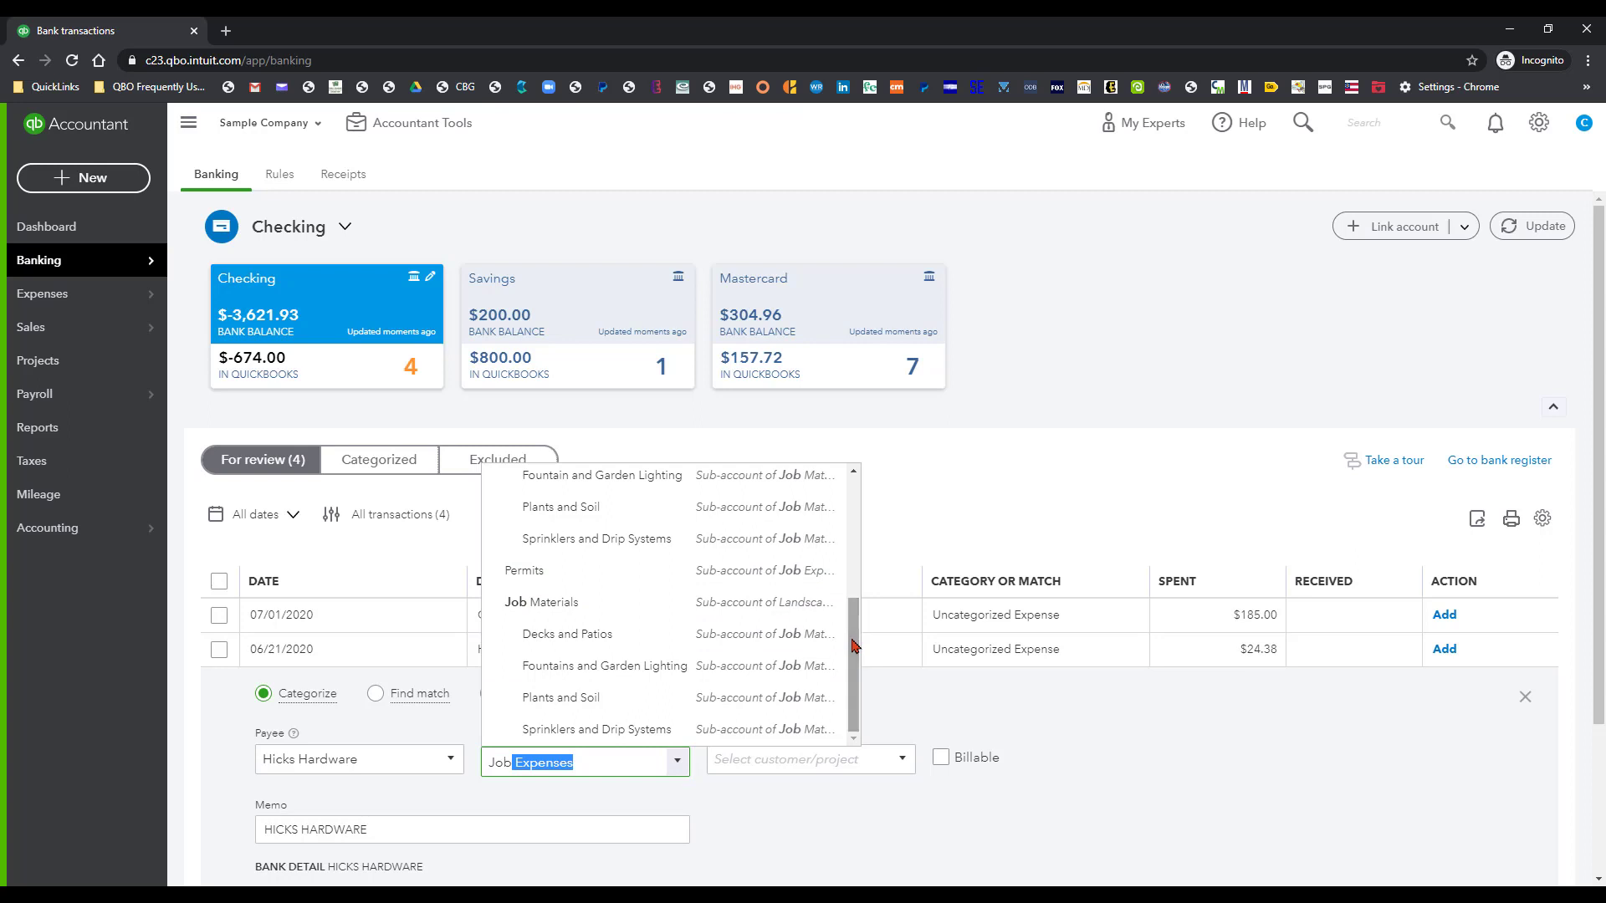
{"action": "left_click", "coordinate": [573, 701]}
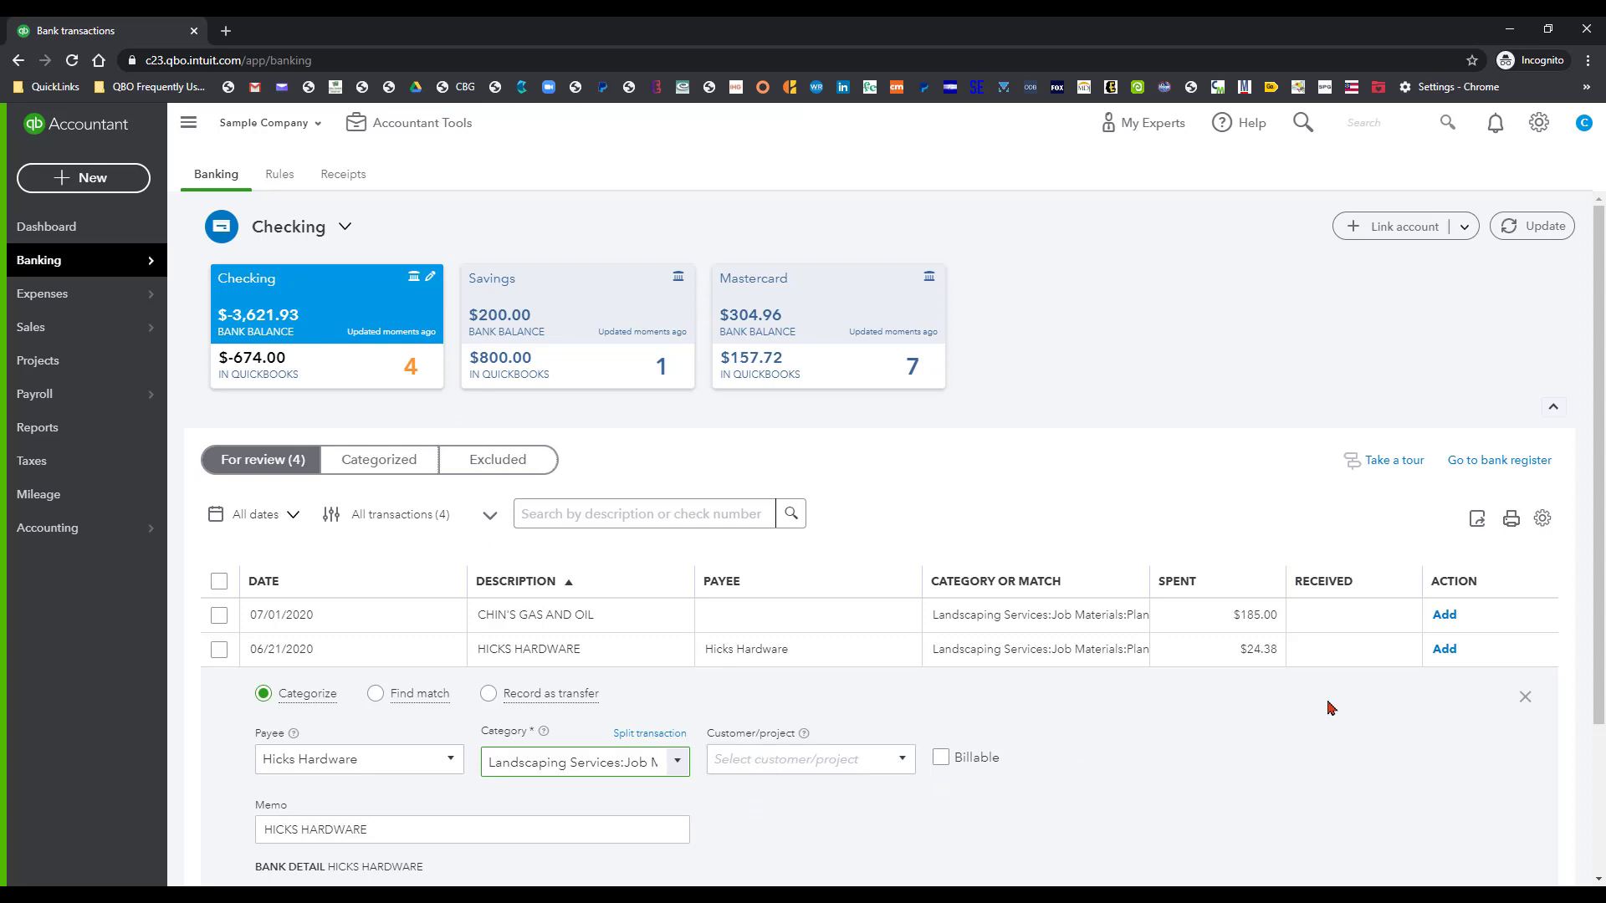
{"action": "scroll", "coordinate": [1193, 770], "scroll_direction": "down", "scroll_amount": 1}
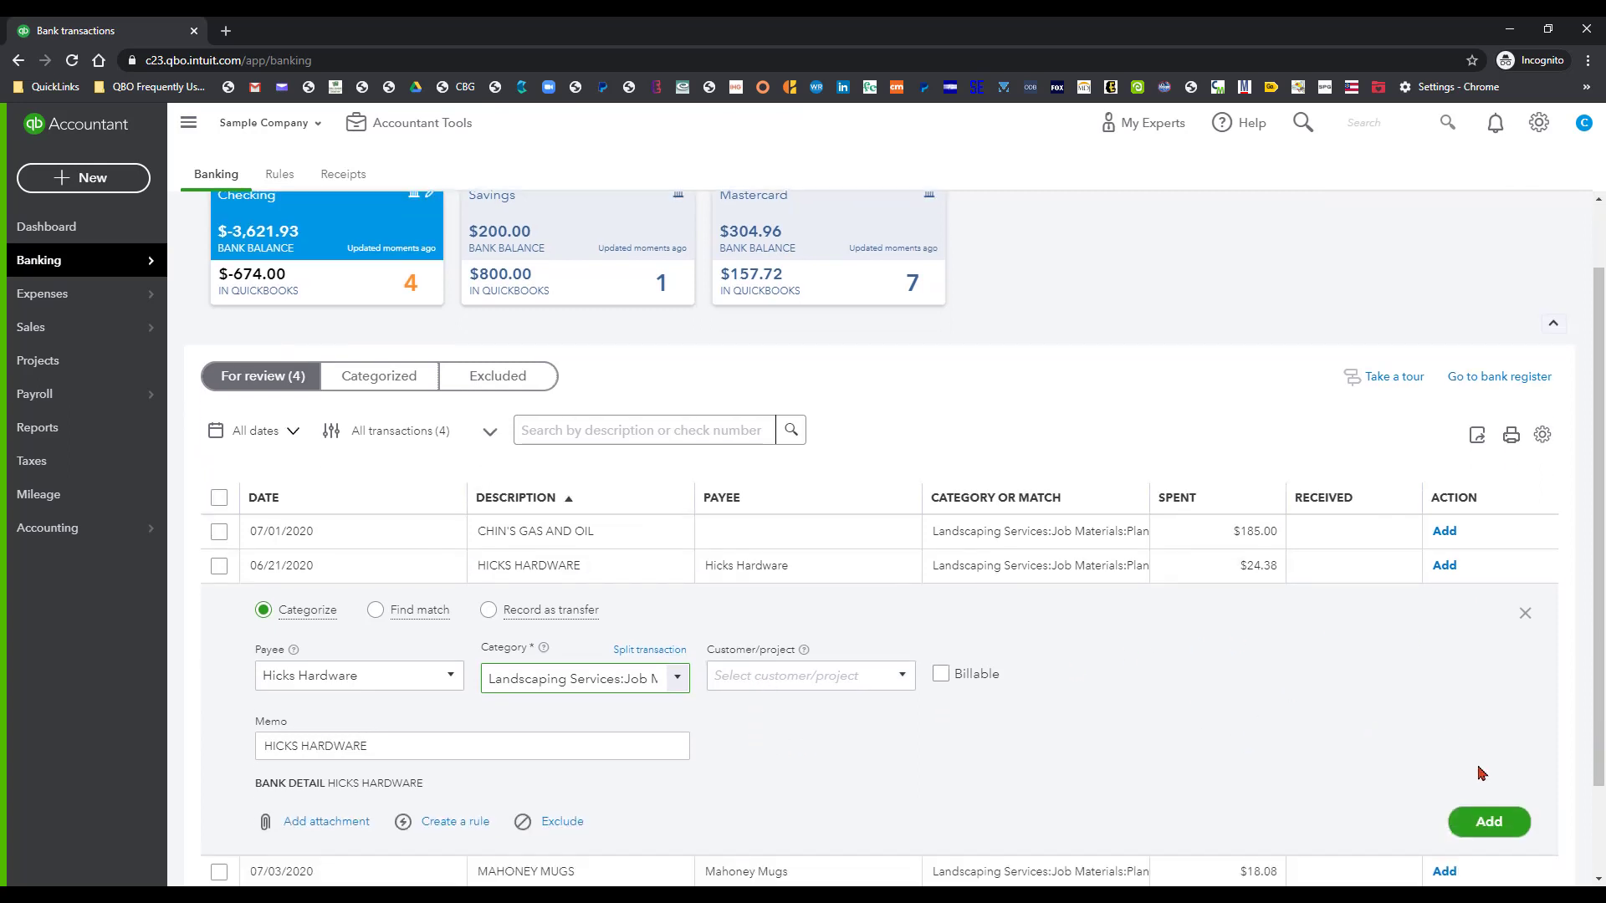
{"action": "left_click", "coordinate": [1489, 823]}
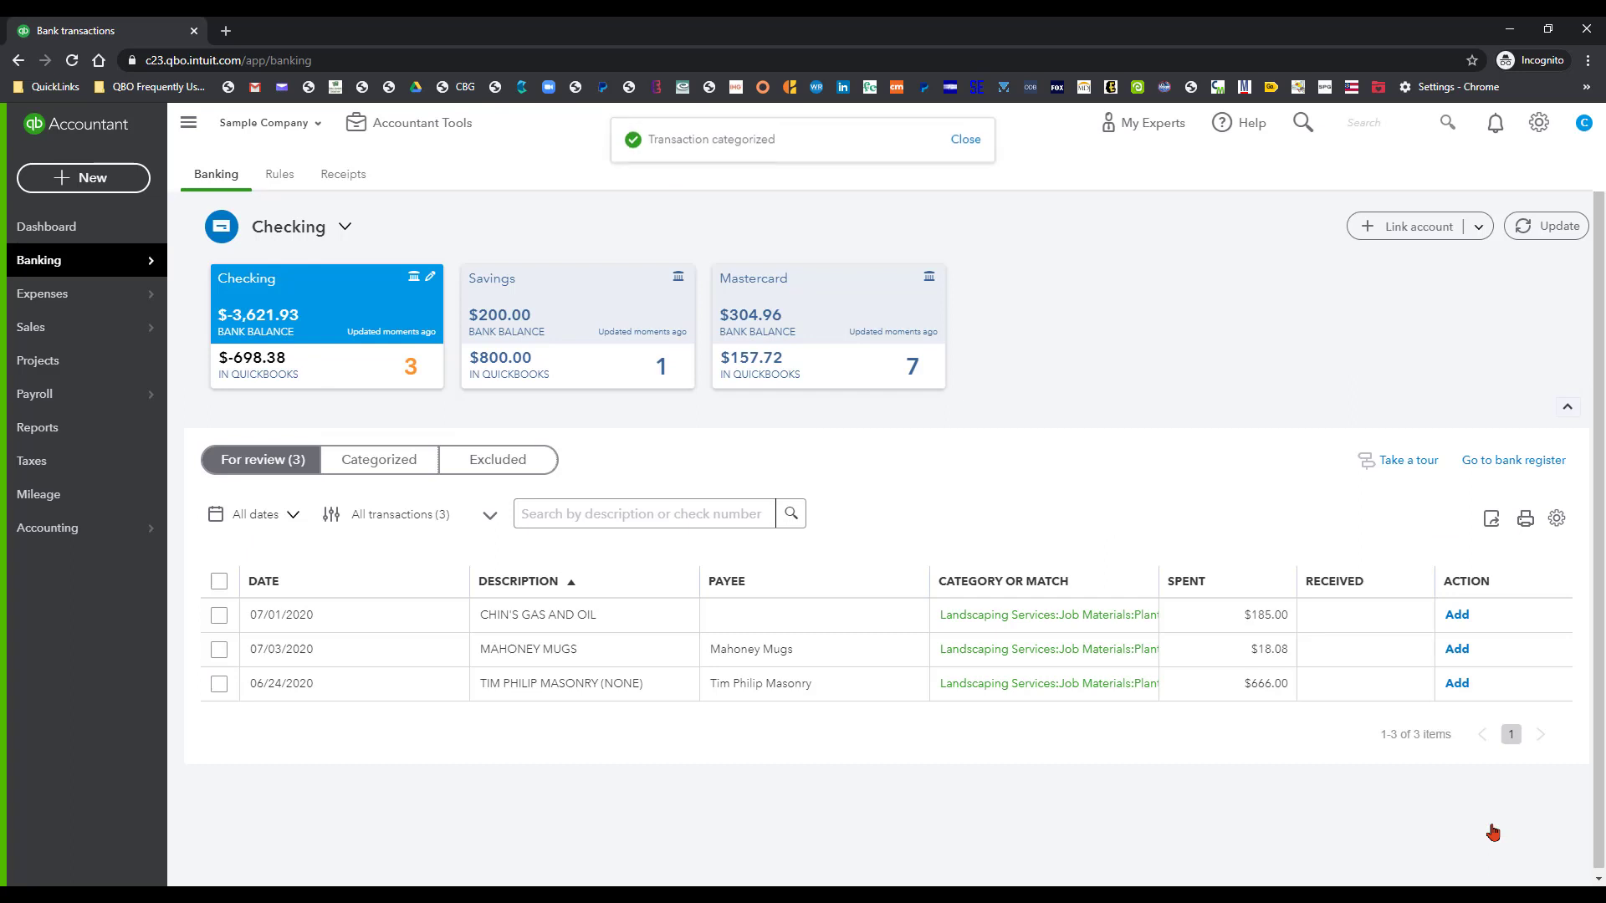